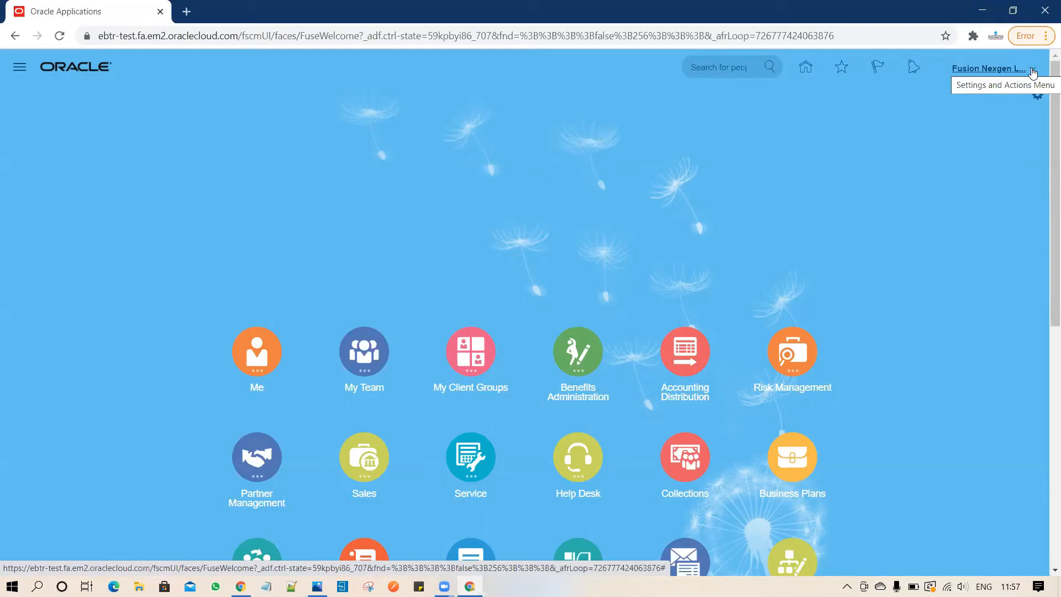
Open the Settings and Actions menu from the user name at the top right of the home page.
left_click(1033, 73)
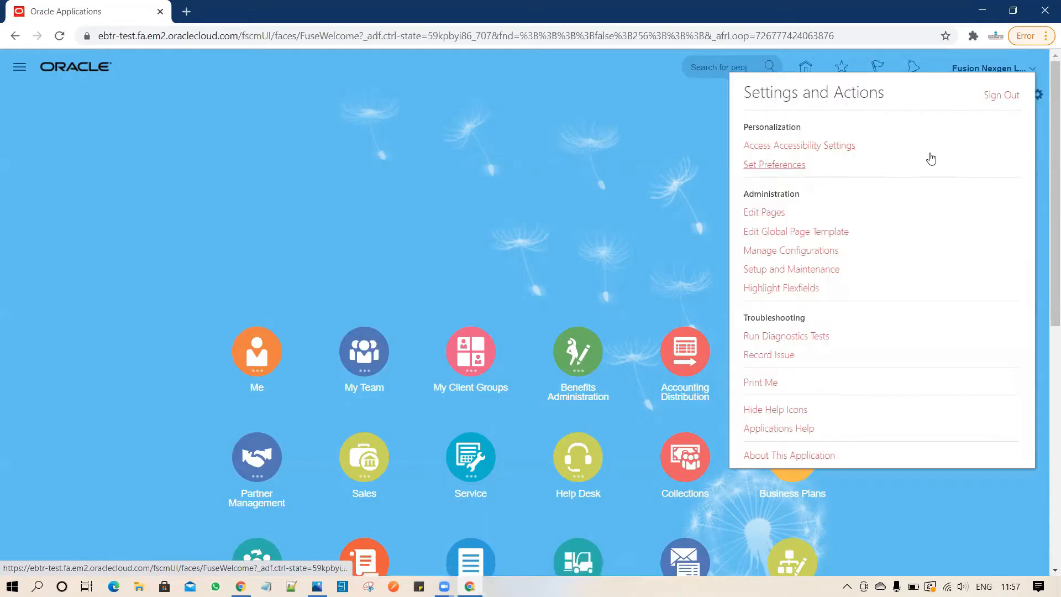
In Setup and Maintenance, search tasks for Manage%Exten% and pick Manage Extensible Flexfields.
left_click(801, 270)
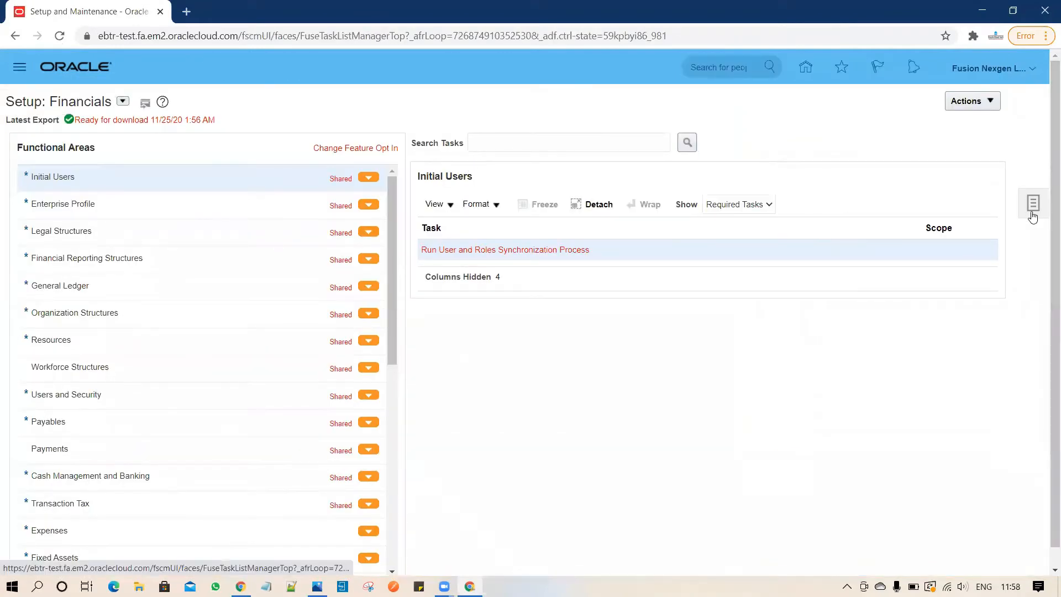
left_click(1033, 217)
left_click(913, 209)
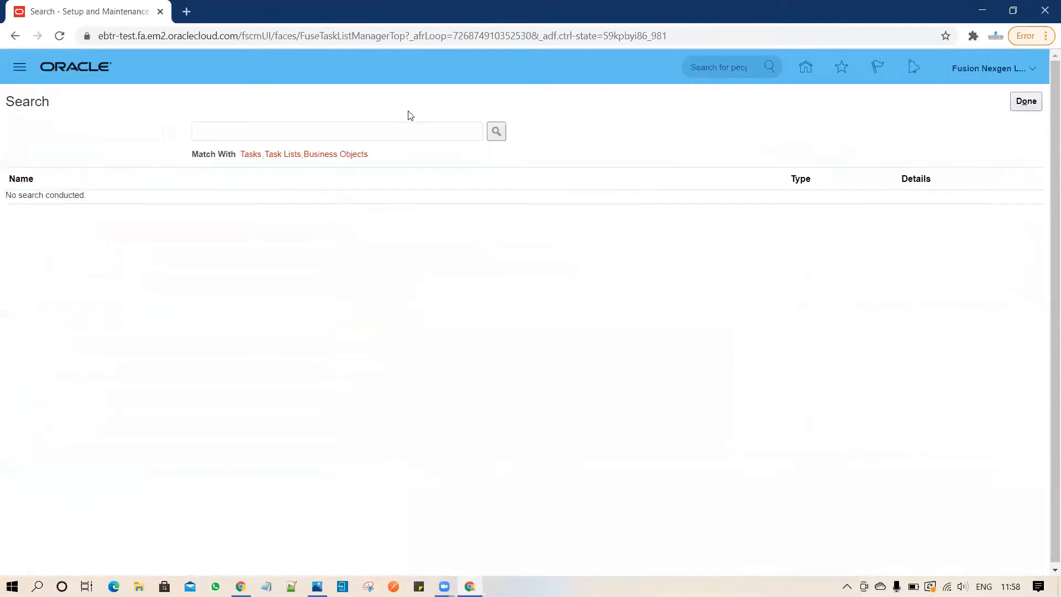
left_click(402, 132)
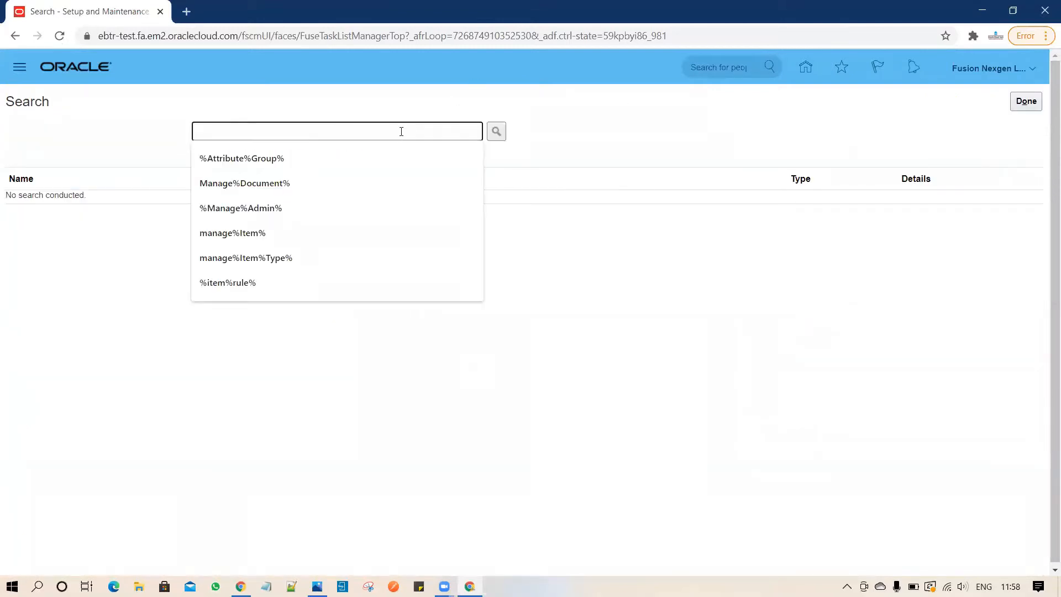
type("Manage")
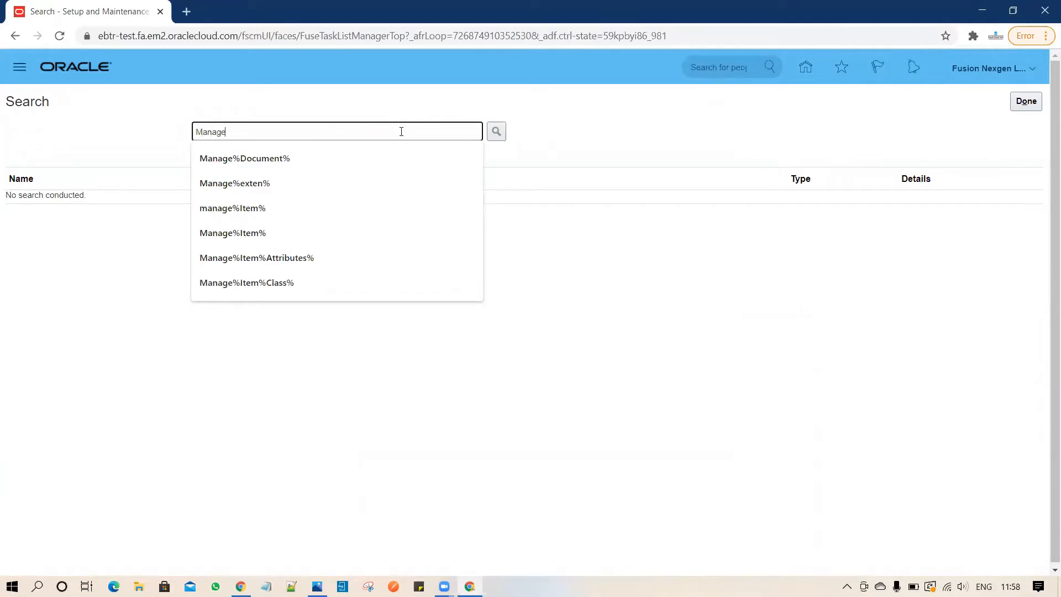
type("%Exten%")
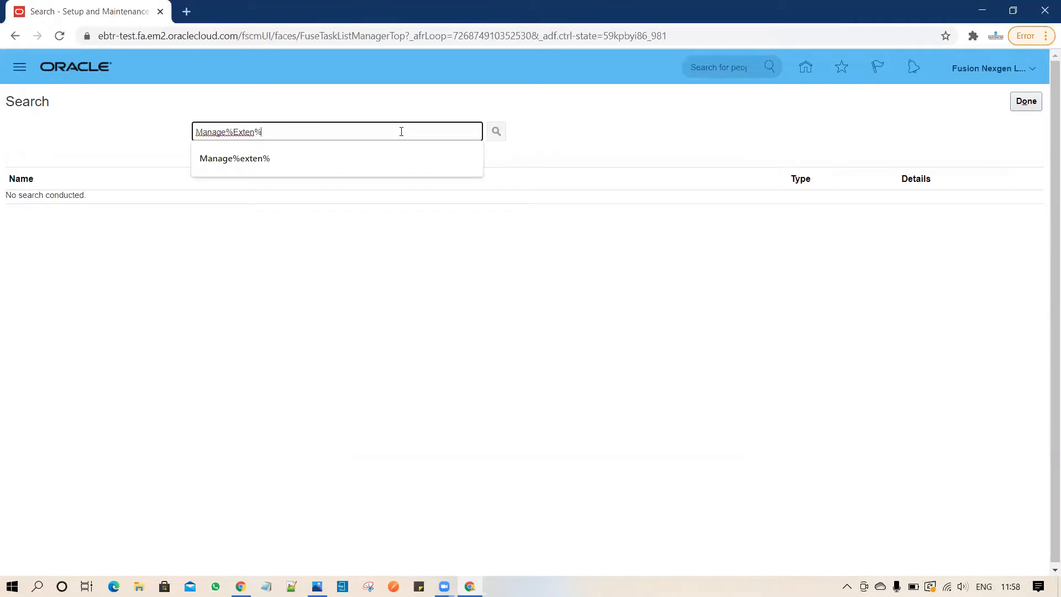
key("Return")
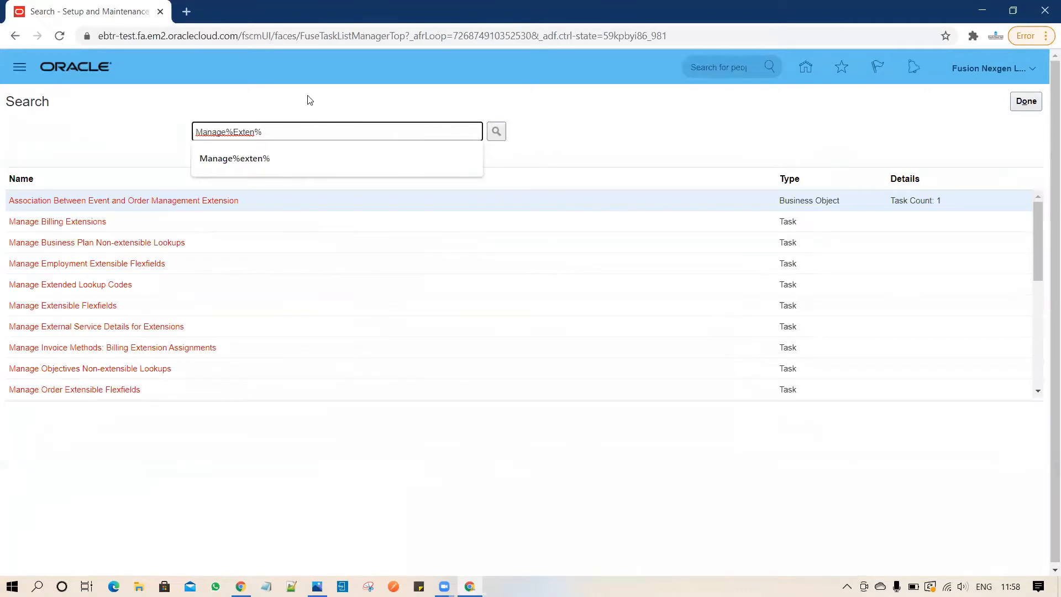
left_click(72, 310)
Search extensible flexfields by name 'Heade' and open Header Information for editing.
left_click(72, 310)
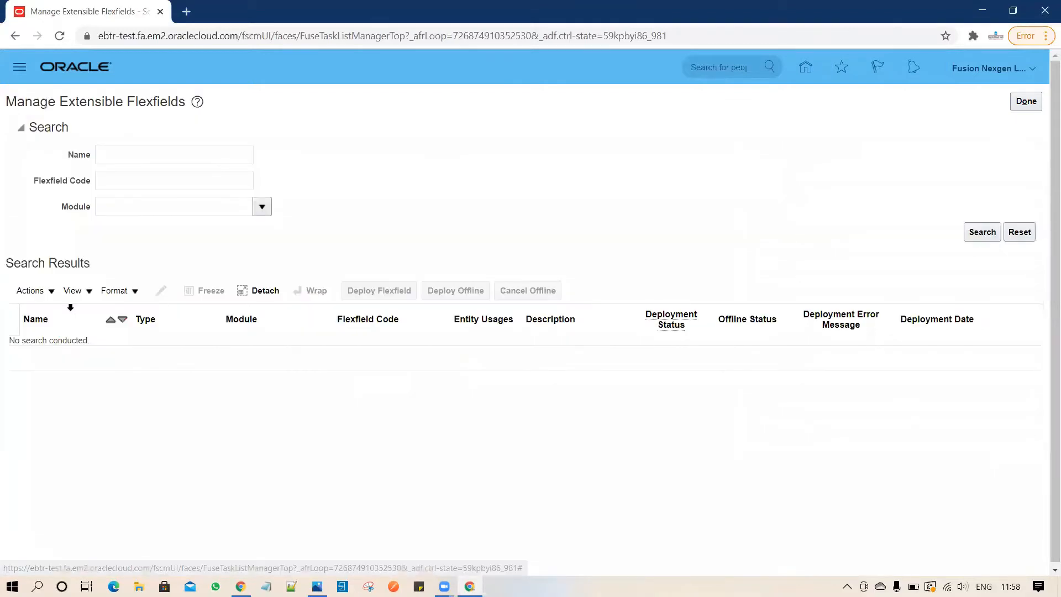
left_click(153, 150)
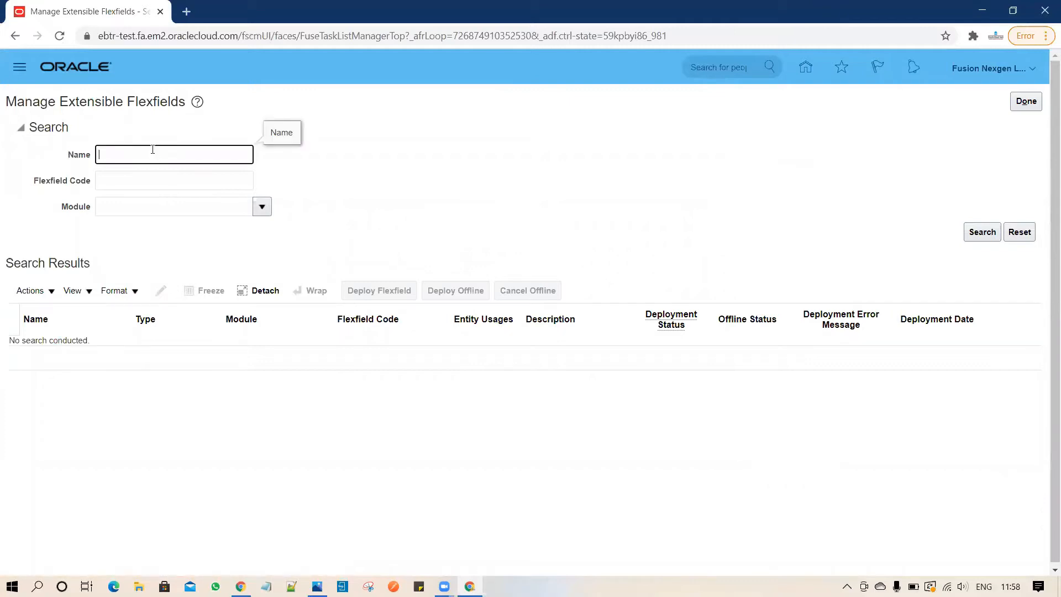
type("Header")
key("Return")
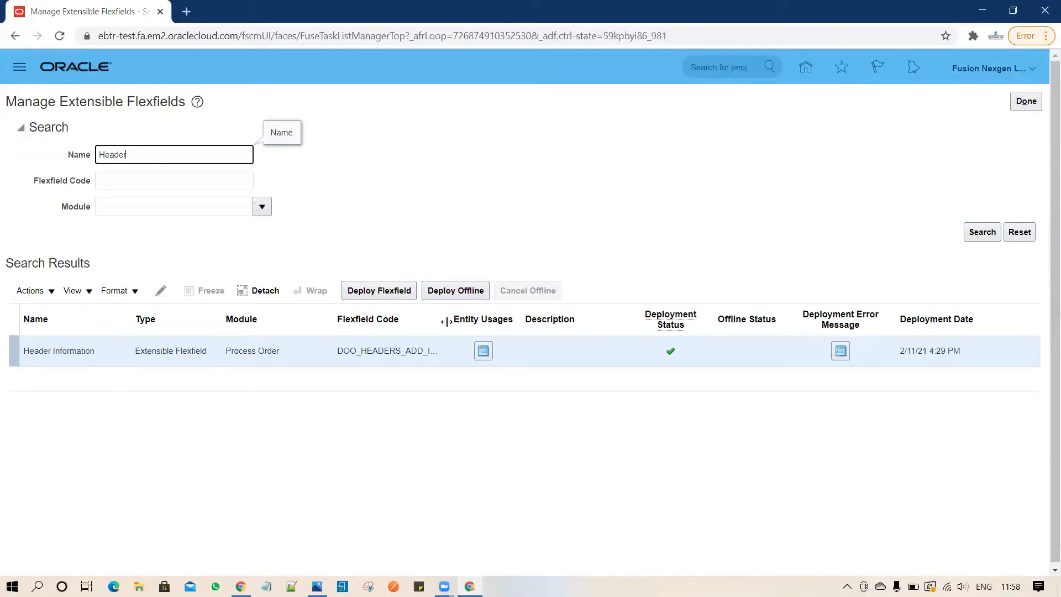
left_click_drag(447, 322, 478, 322)
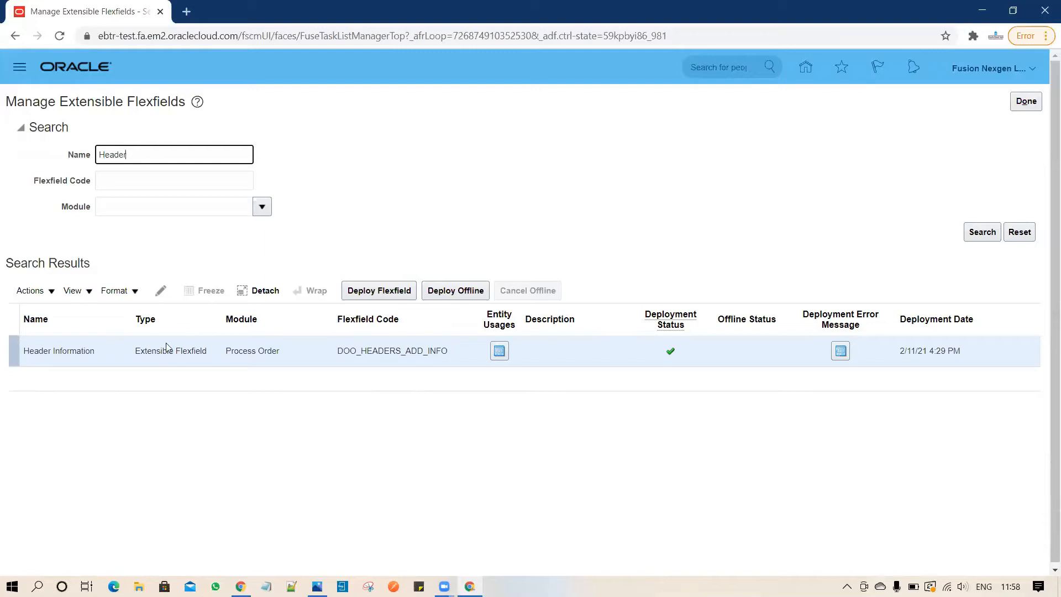
left_click(161, 293)
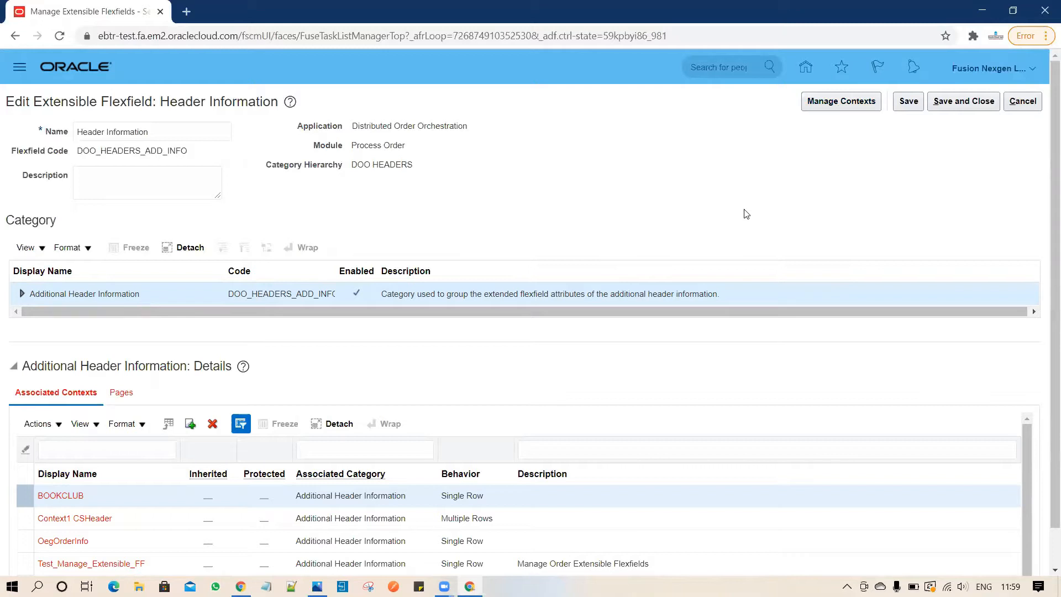
Go to Manage Contexts and start creating a new Header Information context.
left_click(838, 104)
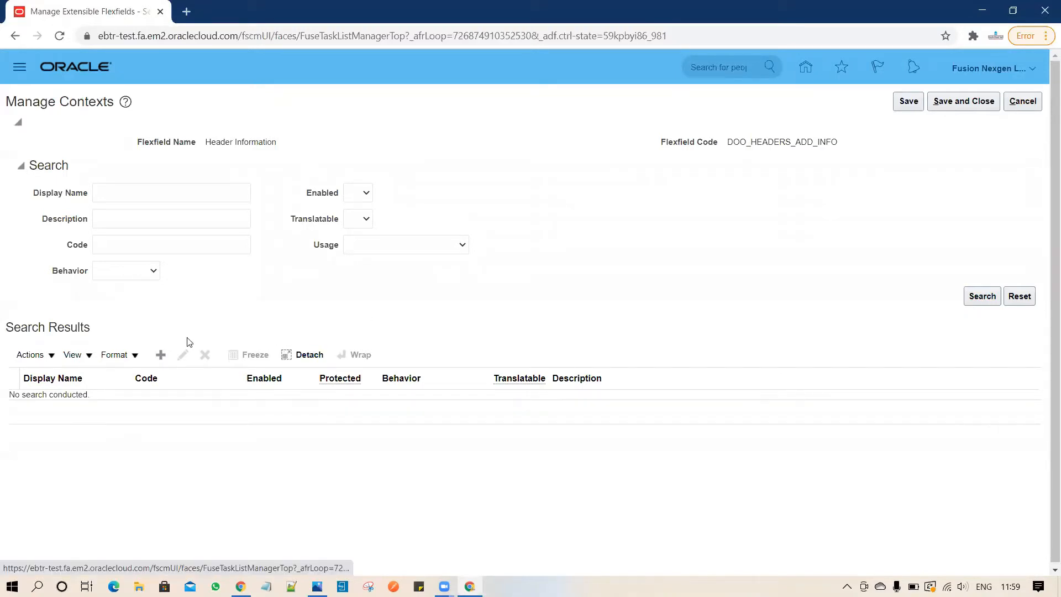
left_click(161, 355)
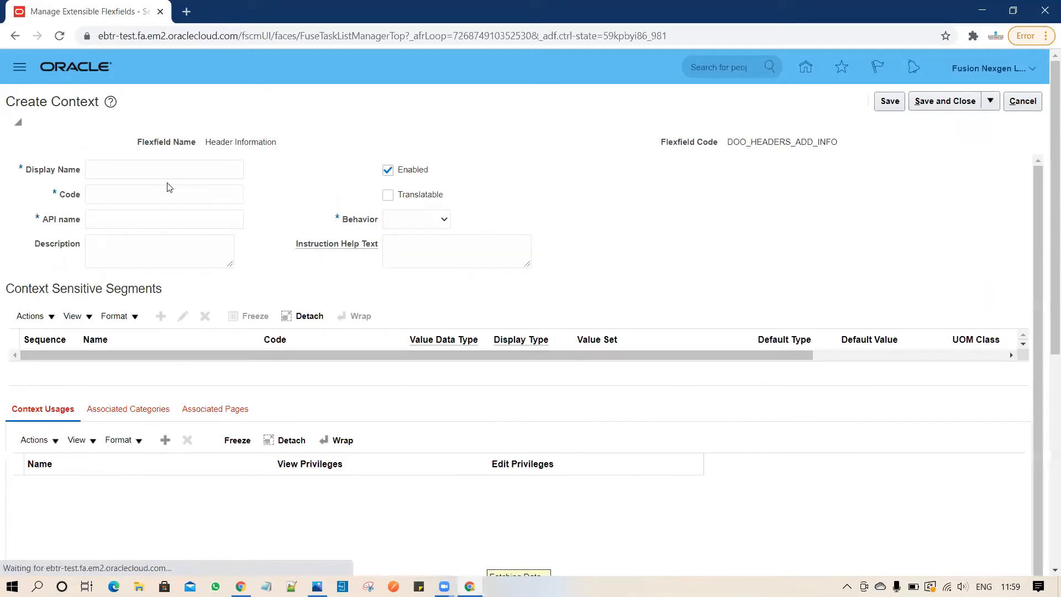
Name the context Sales Channel, with matching code and description.
left_click(175, 169)
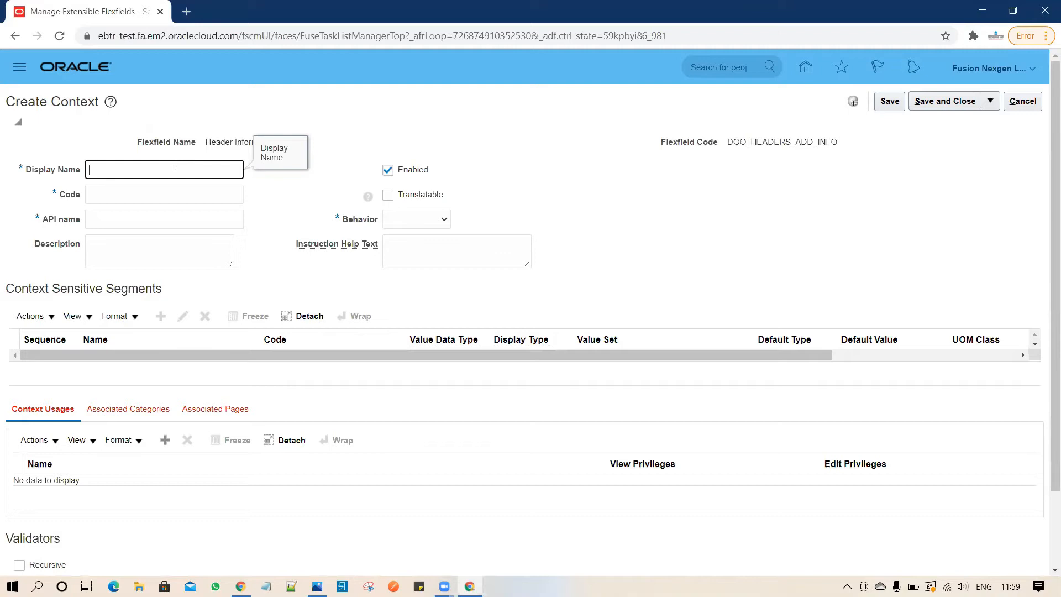
type("ales Channel")
left_click(157, 192)
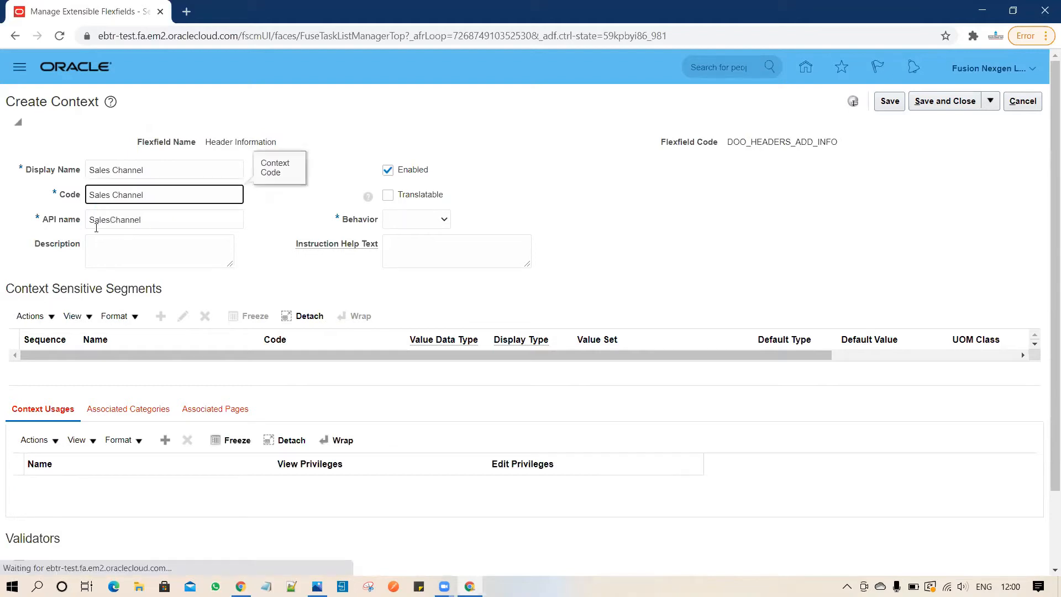
left_click(138, 252)
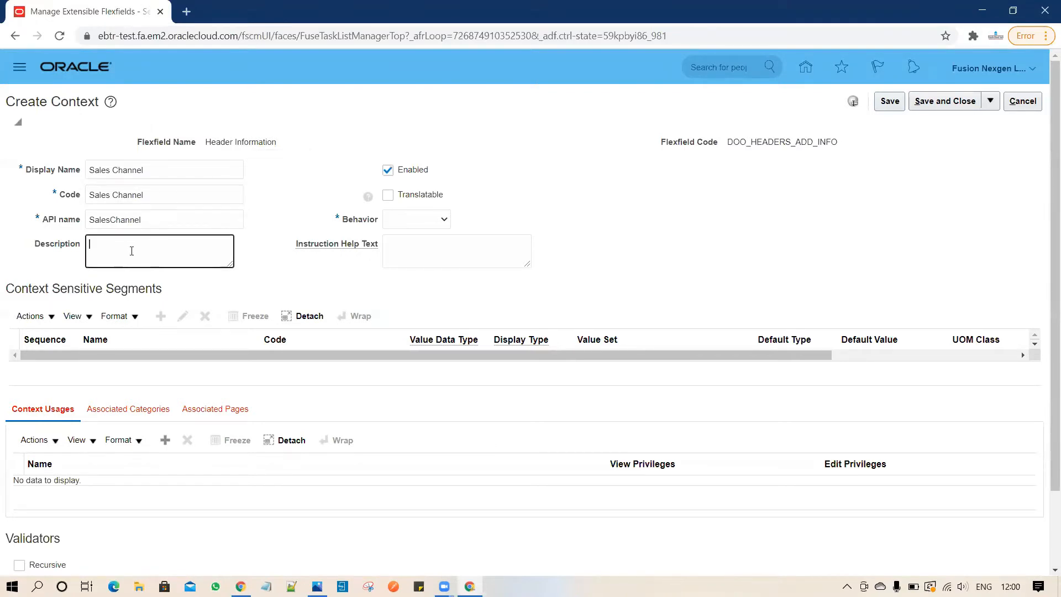
left_click_drag(145, 169, 82, 161)
key("ctrl+c")
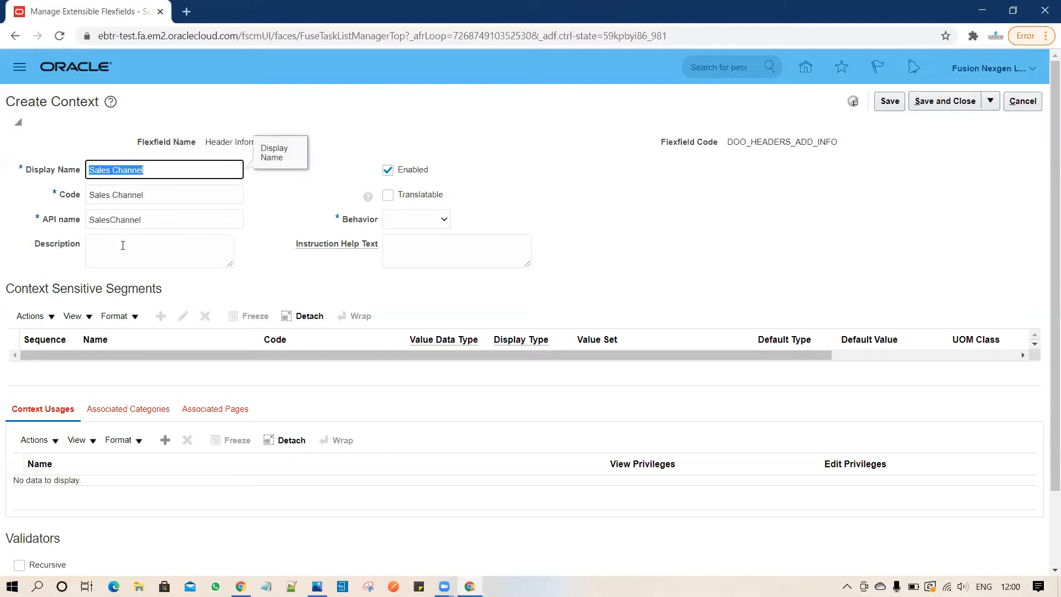
left_click(123, 244)
key("ctrl+v")
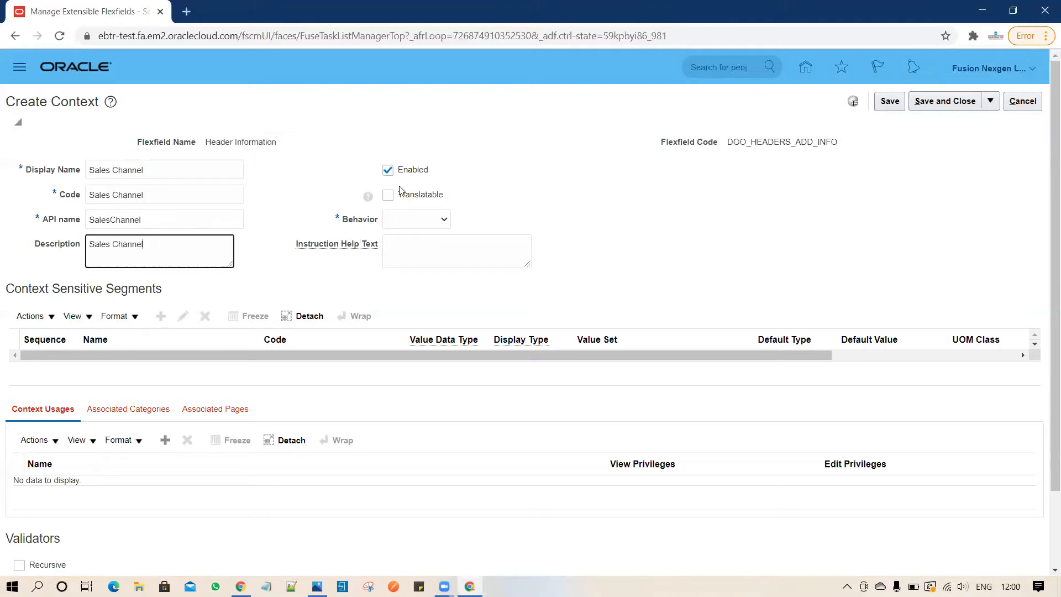
Set the context behavior to Single Row with instruction help text 'Enter Sales Channel'.
left_click(426, 222)
left_click(425, 254)
left_click(434, 254)
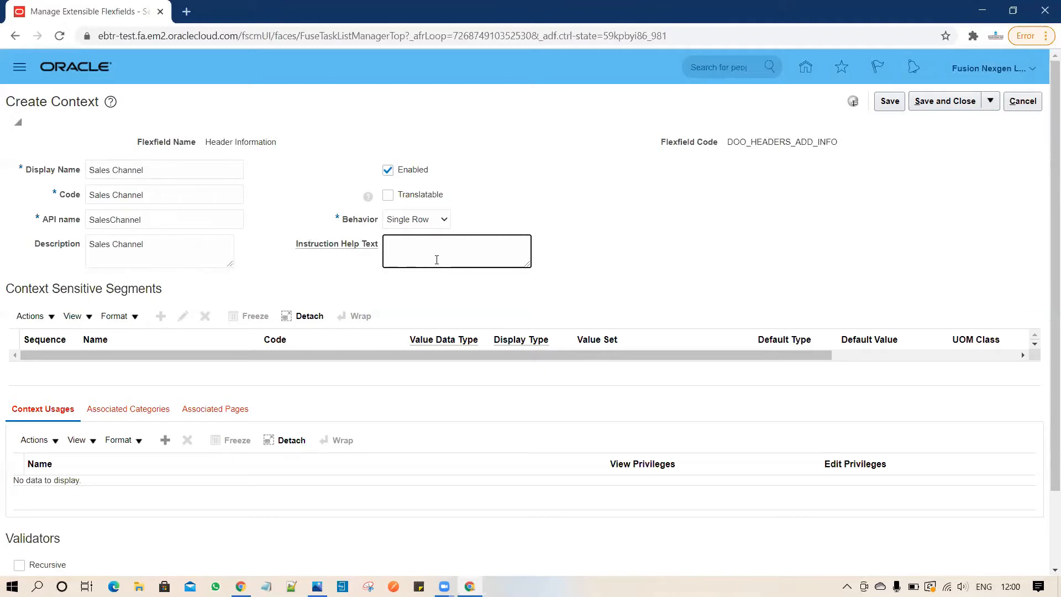
type("Enter Sales Channel")
Add an Additional Header Information usage, save the Sales Channel context, and begin a new segment.
left_click(169, 441)
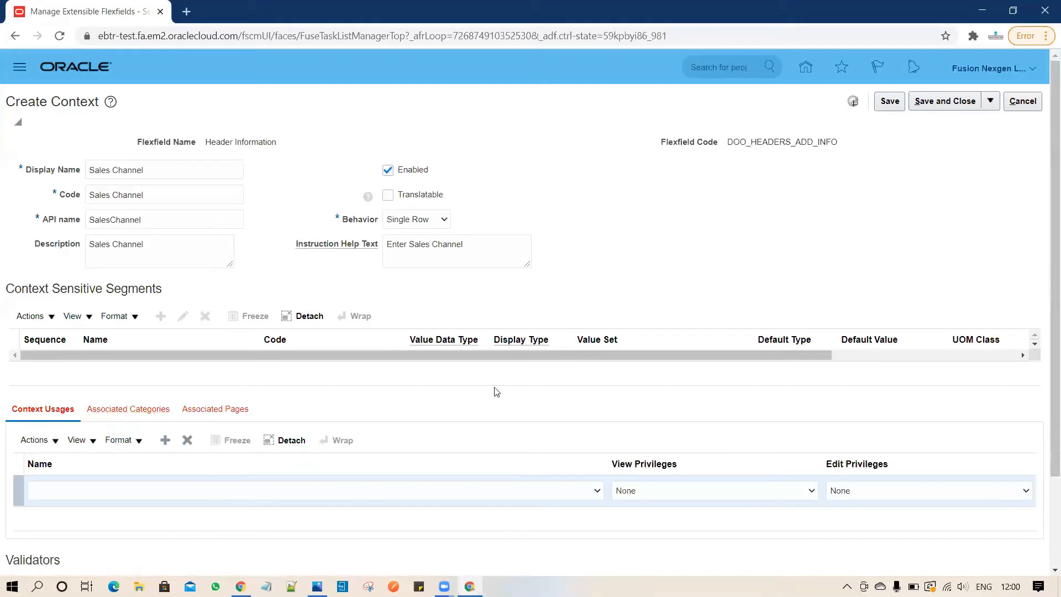
left_click(586, 493)
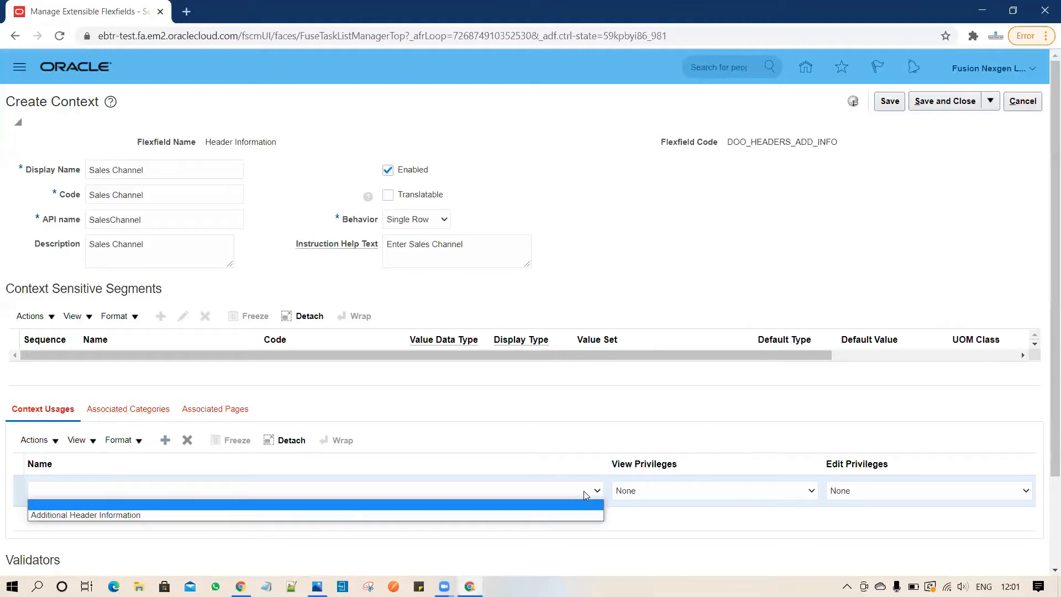
left_click(550, 514)
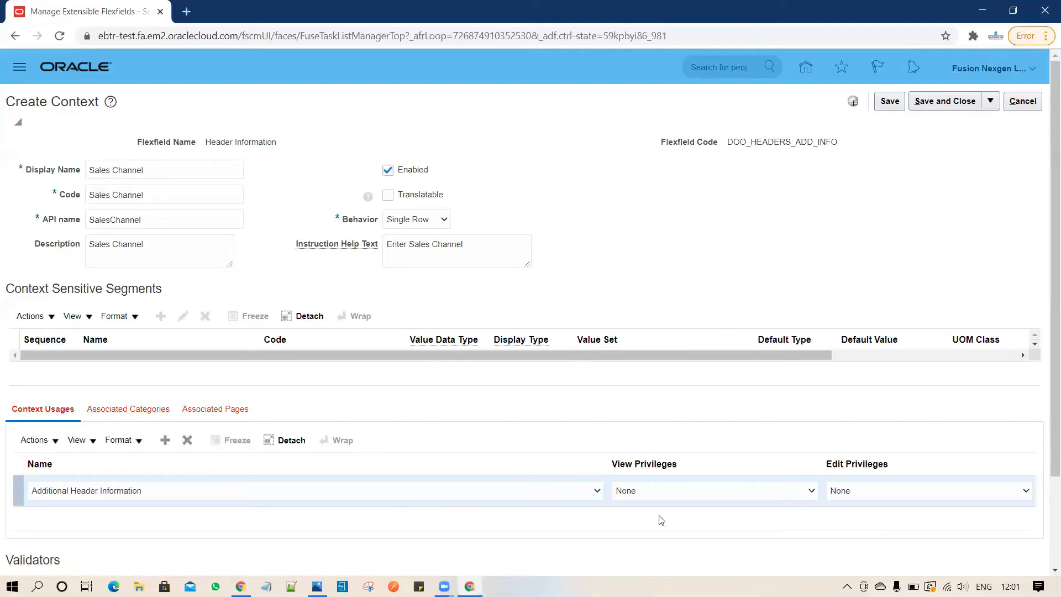
left_click(889, 102)
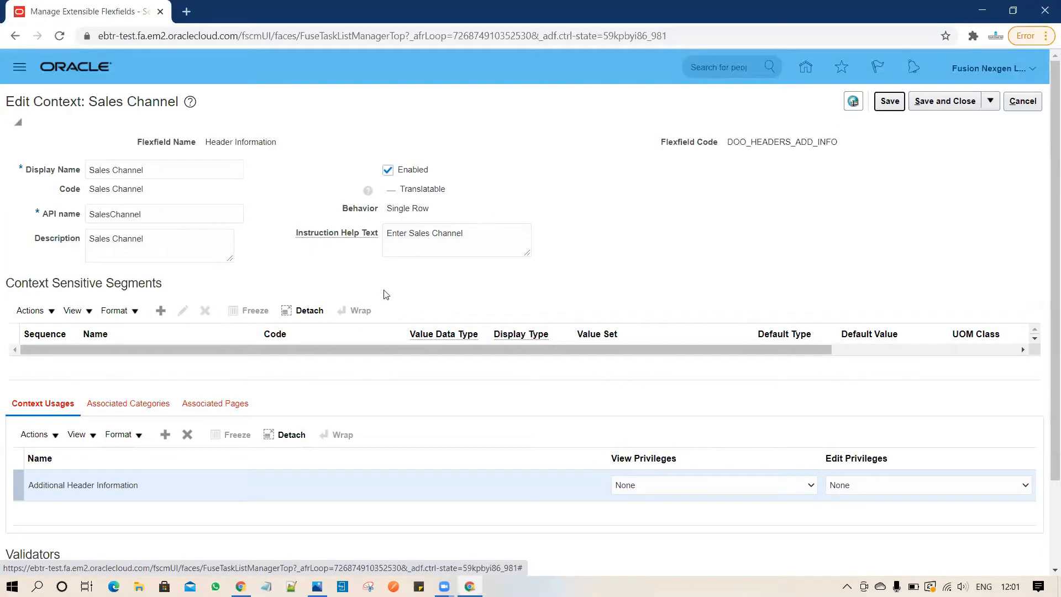
left_click(161, 311)
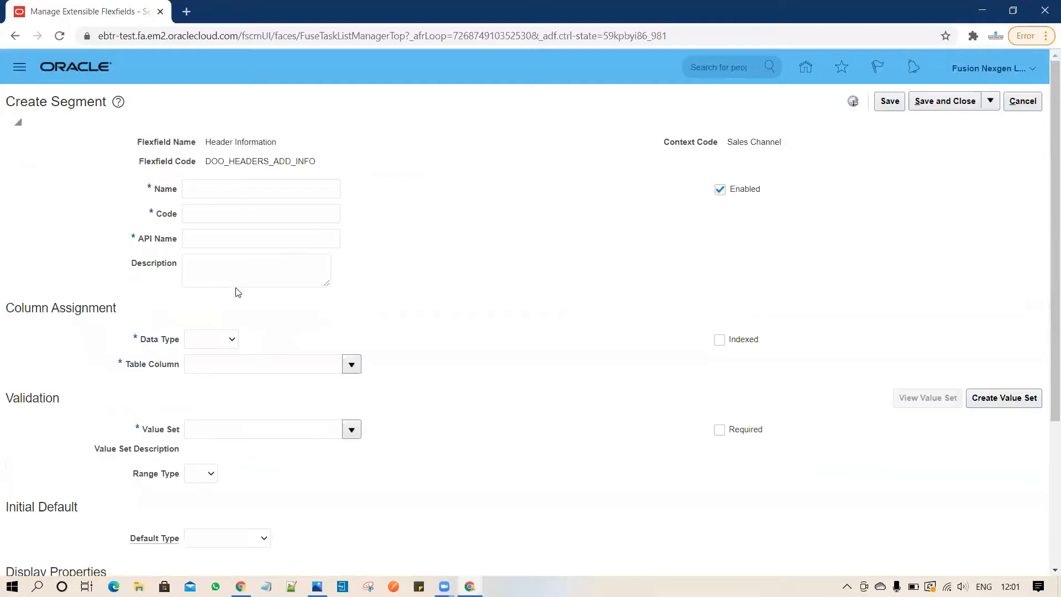
Name the segment Sales Channel and use the same text as its description.
left_click(260, 192)
type("Sales Chan")
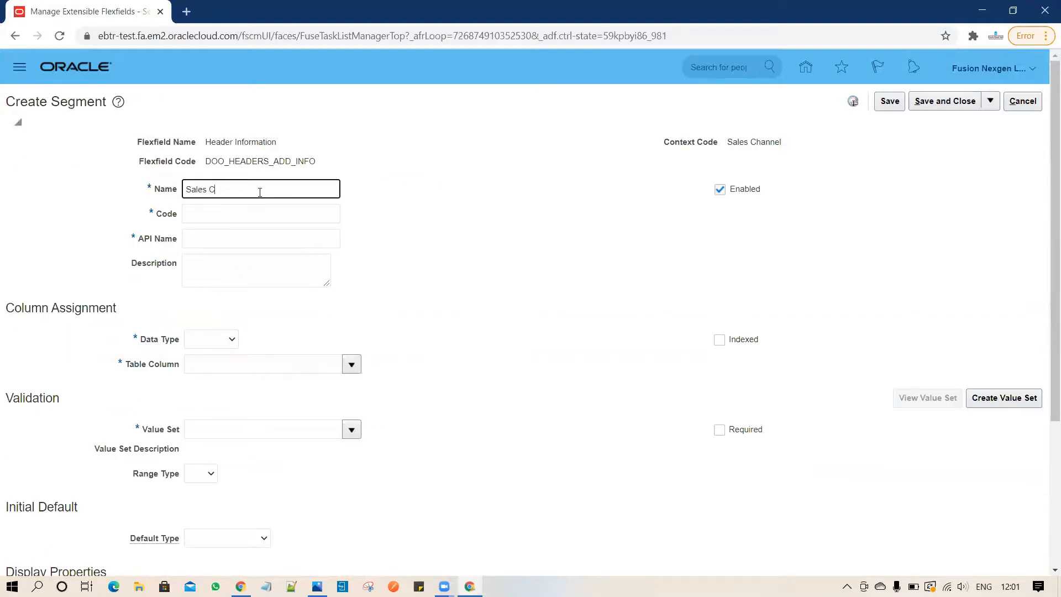
type("nel")
key("ctrl+a")
key("ctrl+c")
left_click(211, 262)
key("ctrl+v")
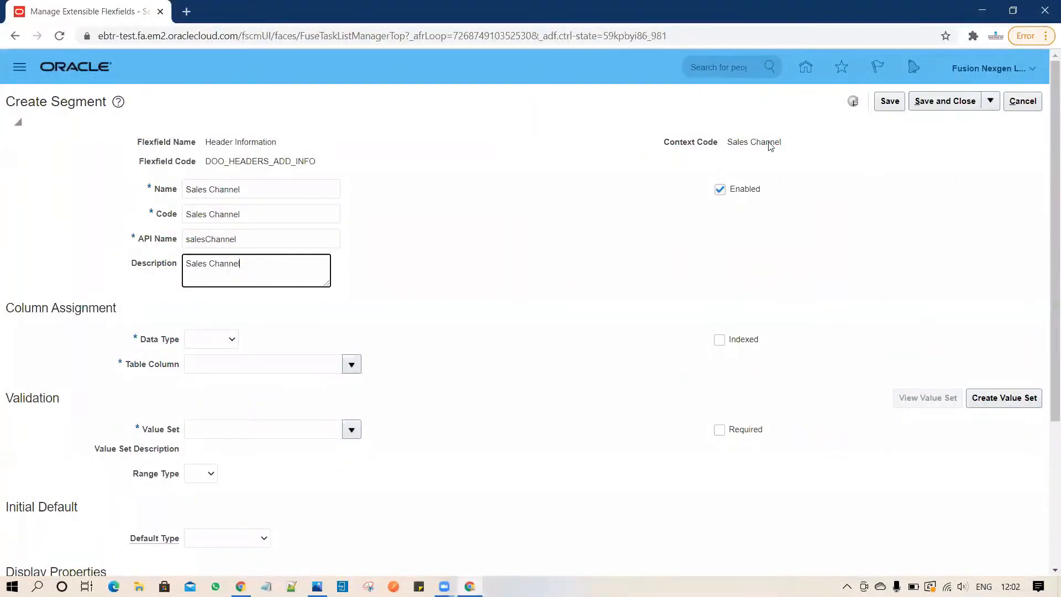
Set the segment data type to Character and begin a new value set.
left_click(224, 340)
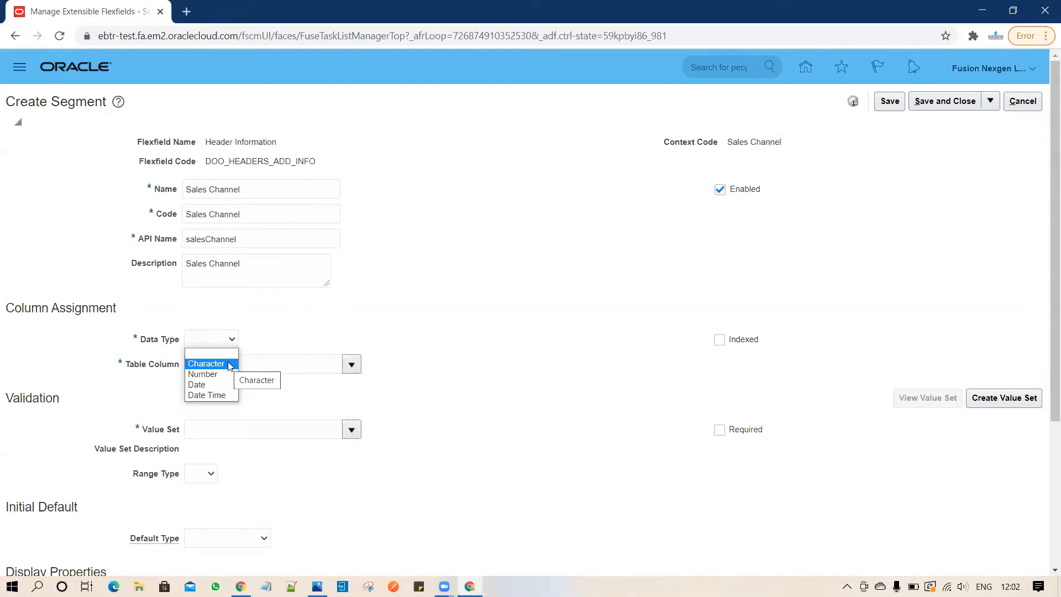
left_click(229, 365)
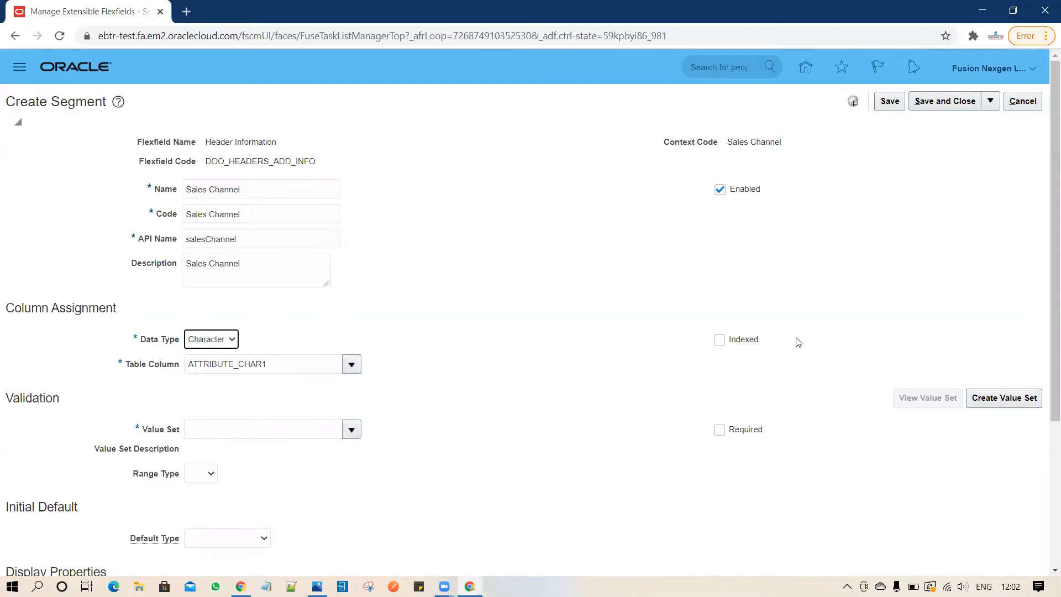
left_click(1013, 402)
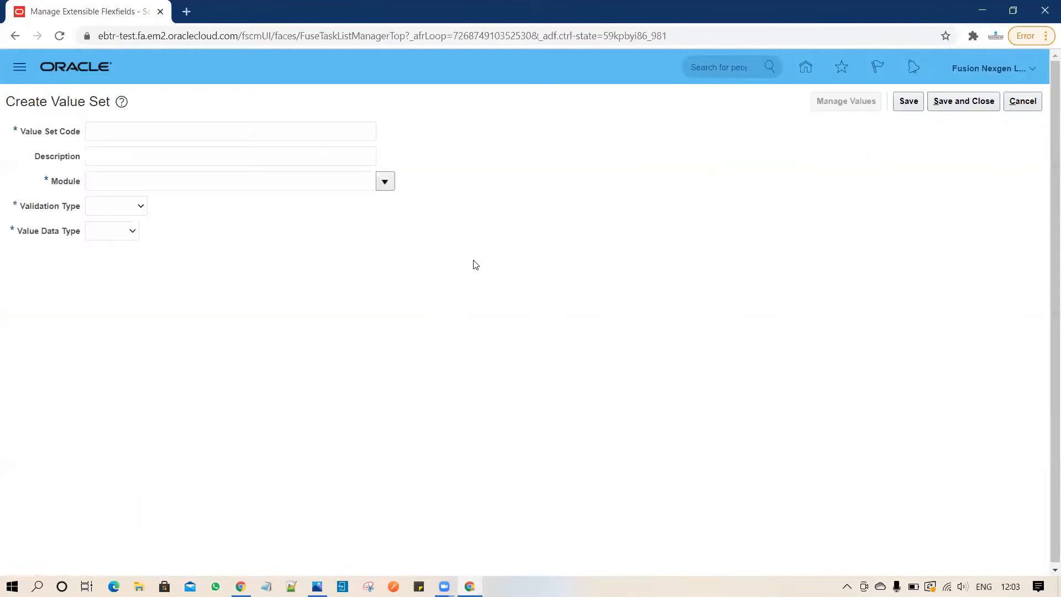
Enter value set code and description Sales Channel, module Order Management.
left_click(204, 131)
type("Sales Channel")
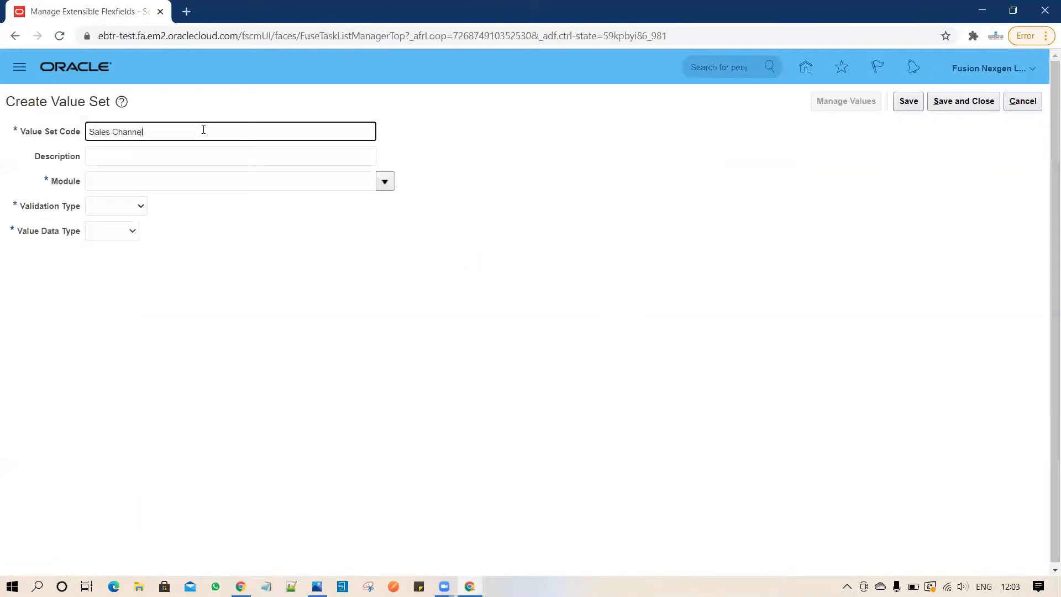
left_click(190, 156)
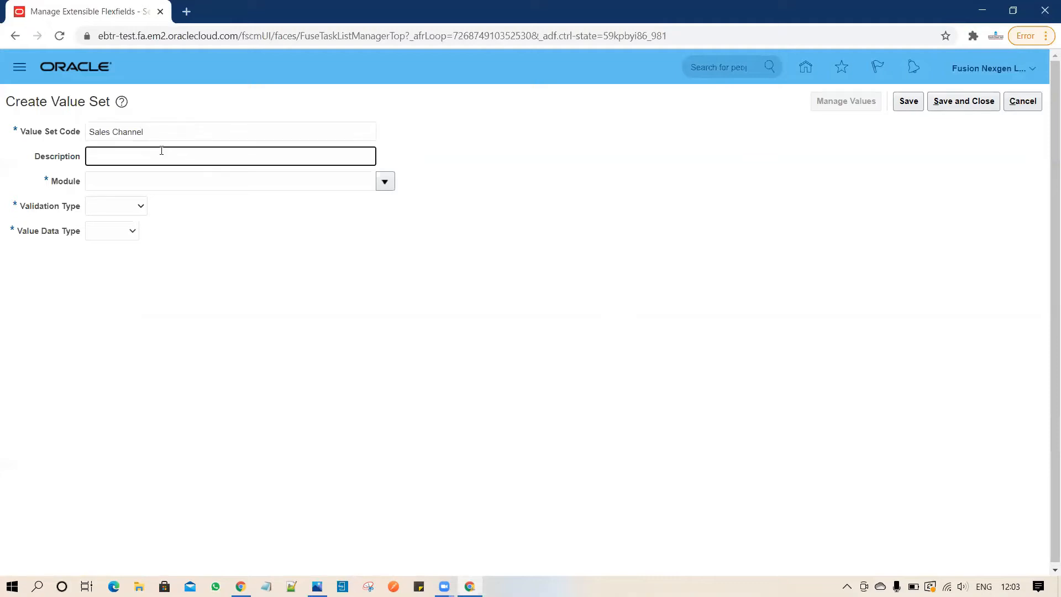
type("Sales Cjhannel")
key("BackSpace")
key("BackSpace")
key("BackSpace")
key("BackSpace")
key("BackSpace")
key("BackSpace")
type("hannel")
left_click(163, 181)
type("Order")
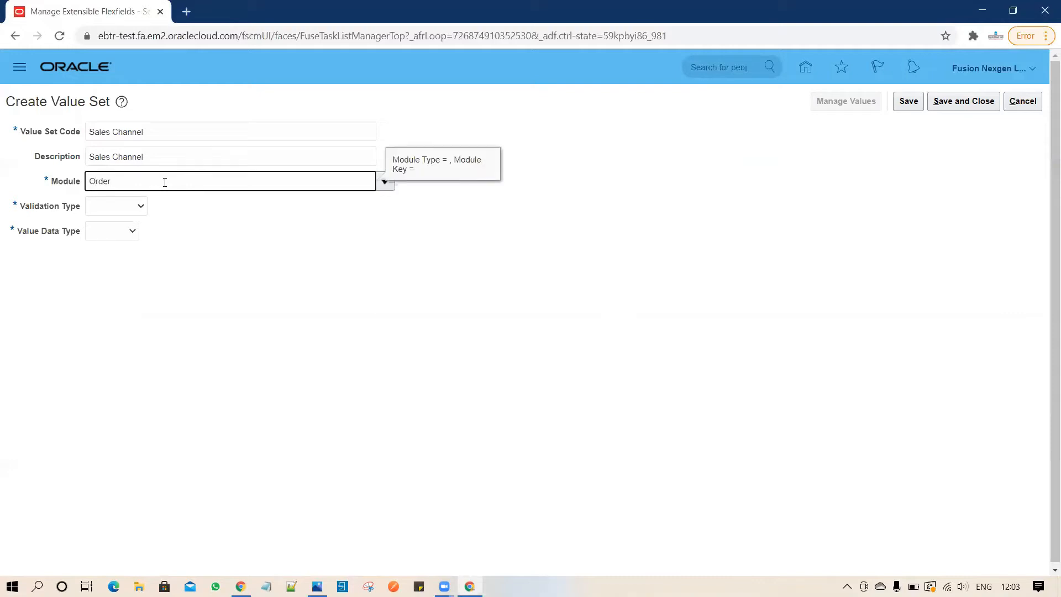
type(" Management")
Make it Format Only, Character, Text subtype, maximum length 20, then save and close.
left_click(134, 205)
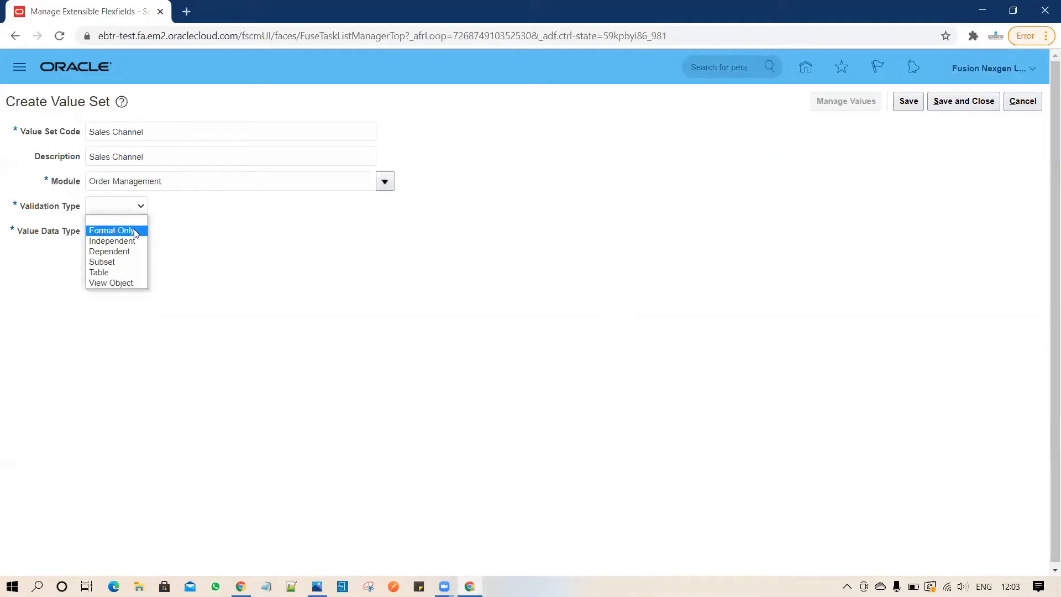
left_click(134, 231)
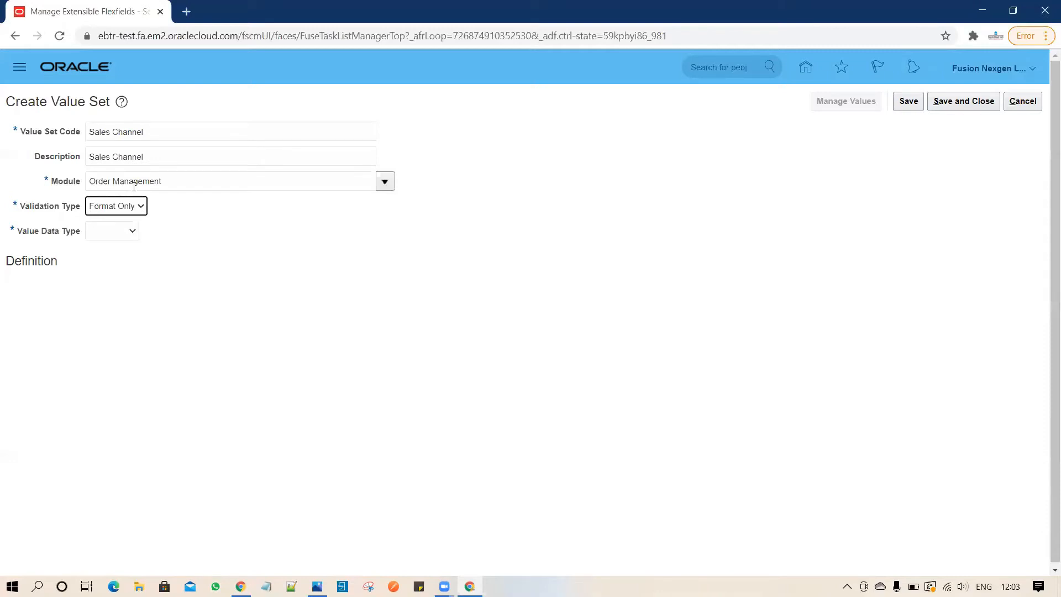
left_click(135, 234)
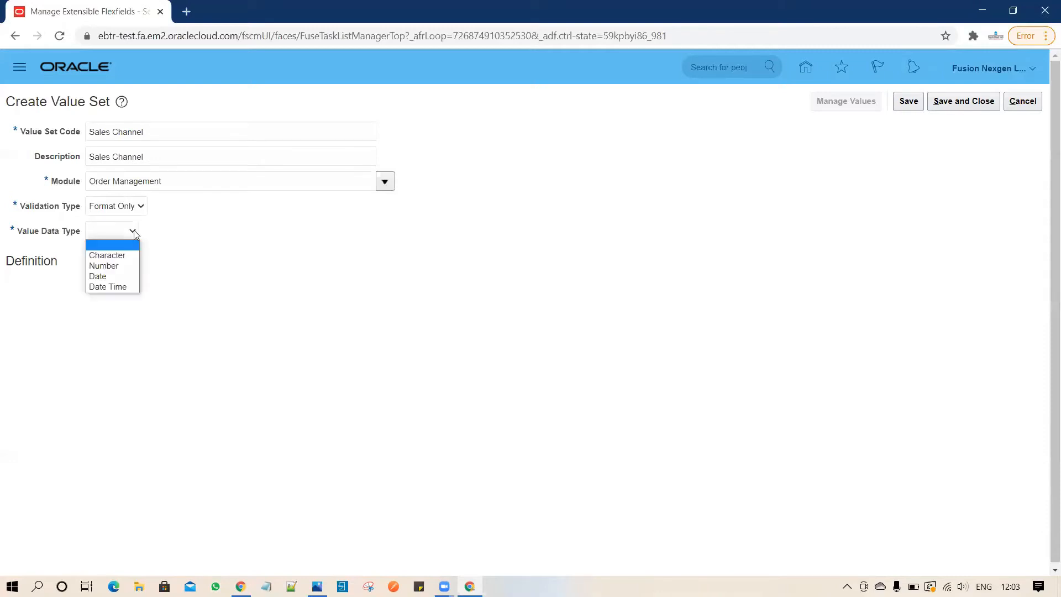
left_click(128, 254)
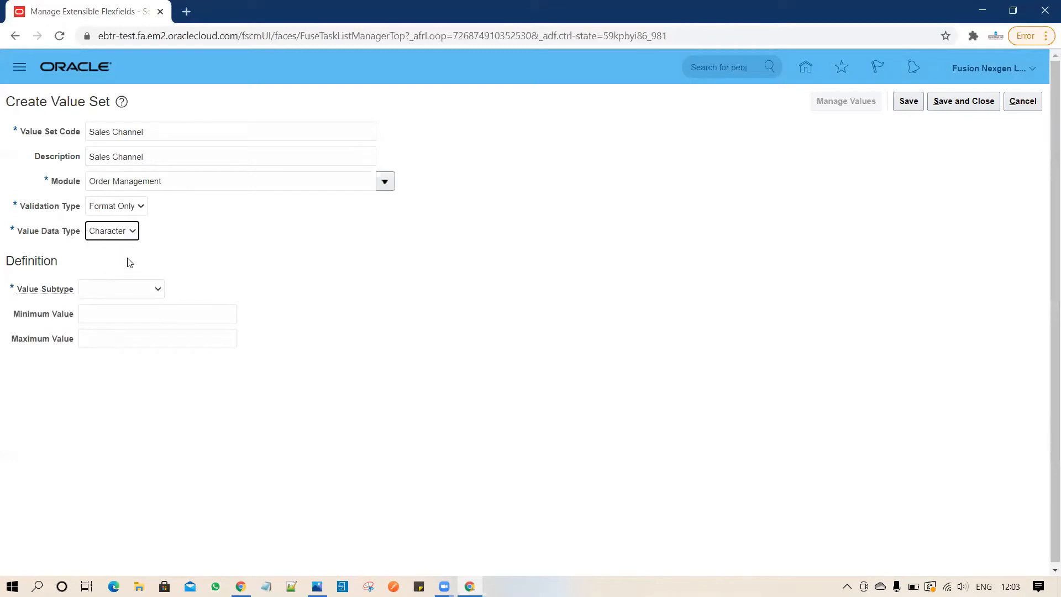
left_click(158, 290)
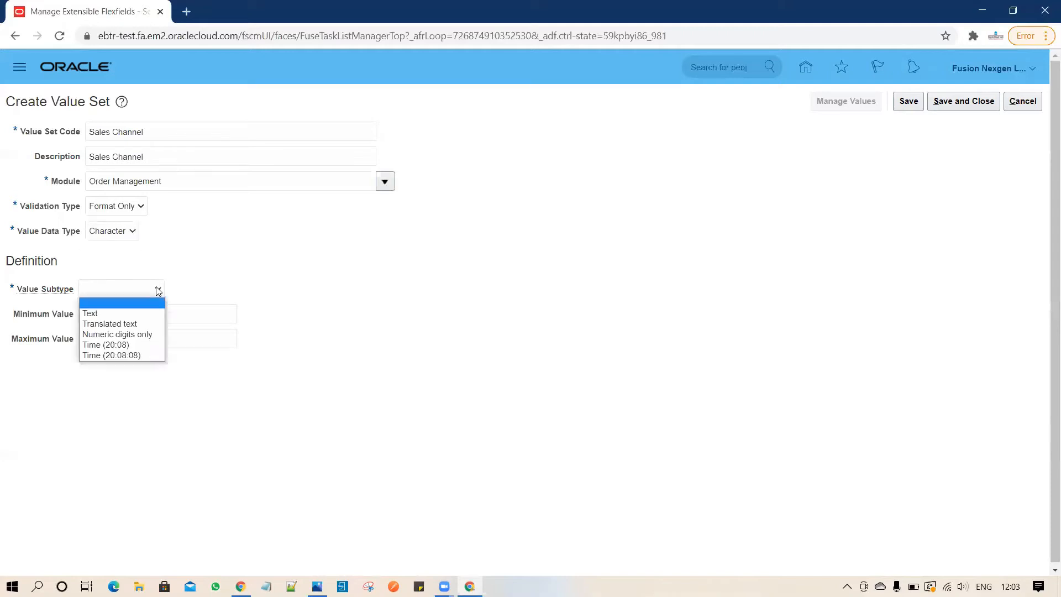
left_click(142, 313)
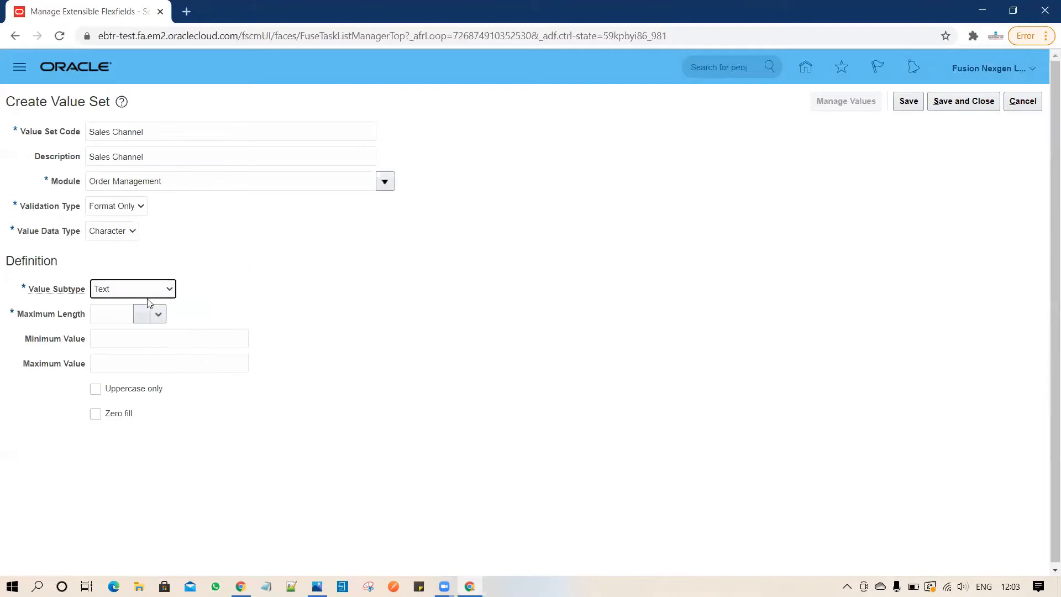
left_click(125, 313)
type("20")
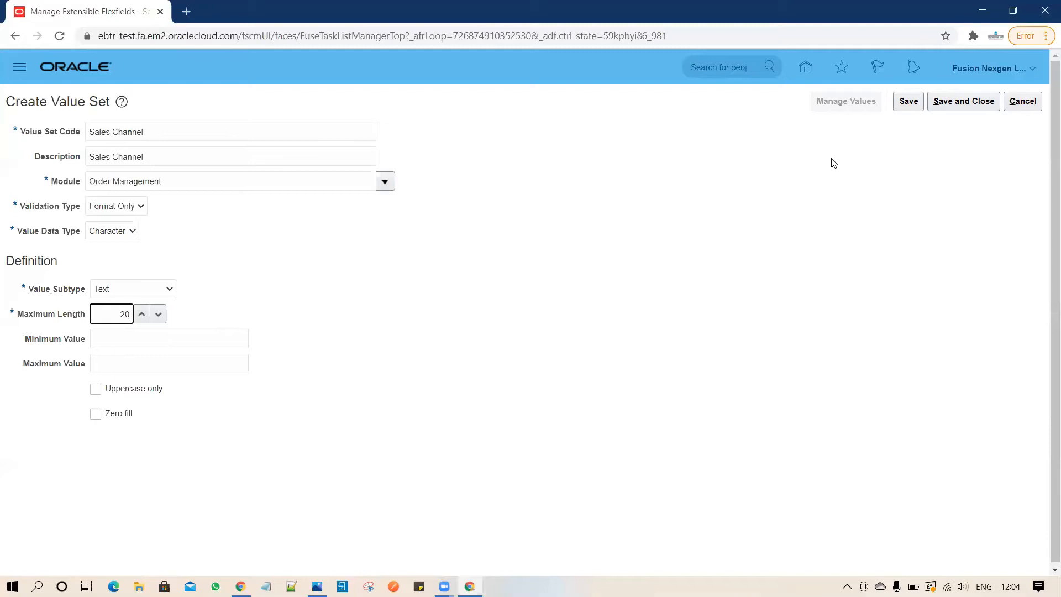
left_click(907, 105)
left_click(964, 104)
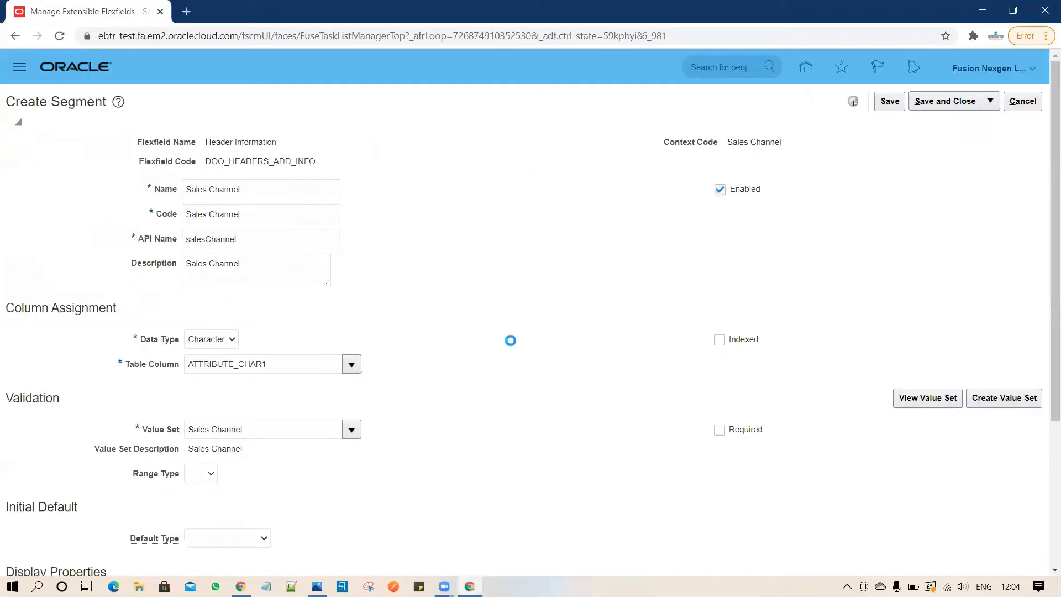
Set the segment's display size to 20 and display height to 1, and tick BI Enabled.
left_click_drag(1045, 289, 1047, 430)
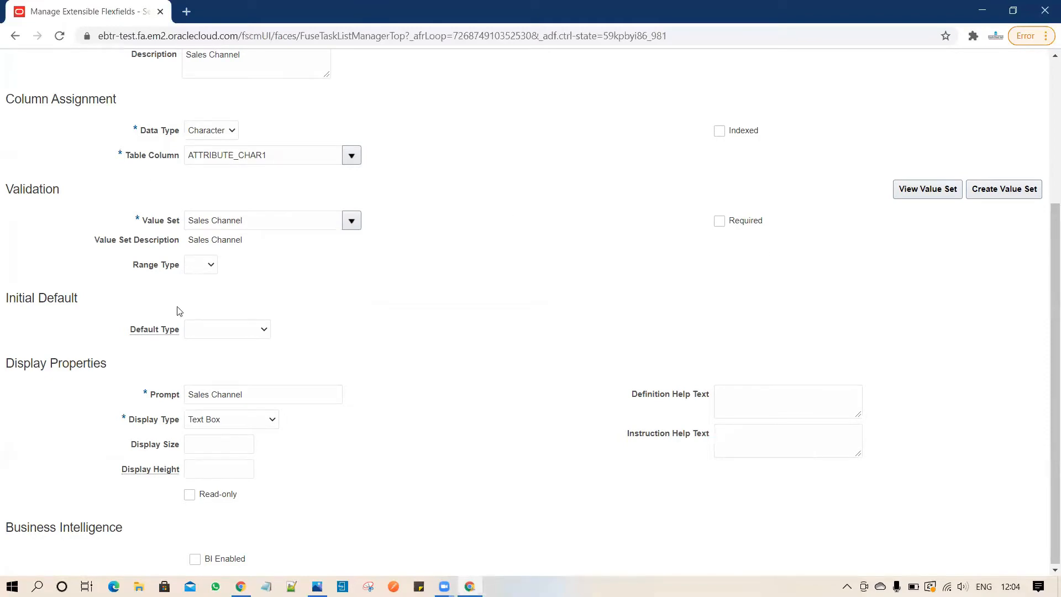
left_click_drag(1047, 307, 1047, 361)
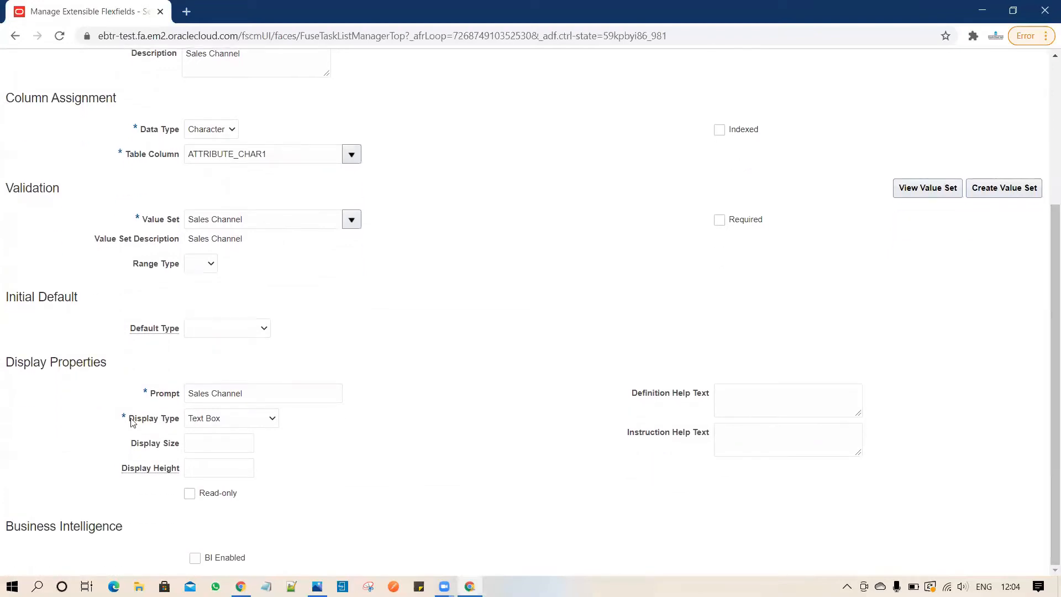
left_click(225, 443)
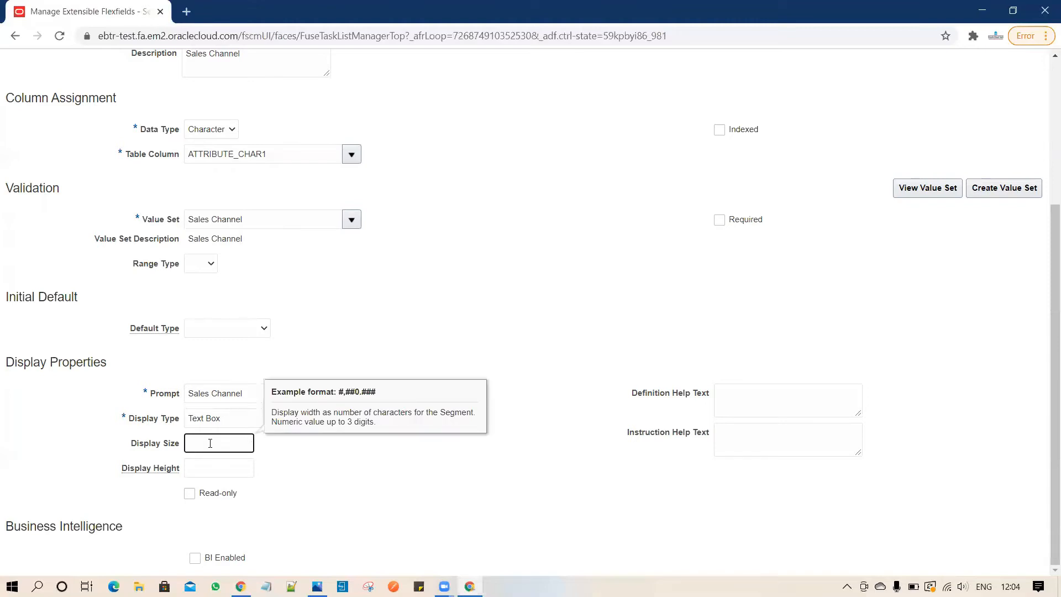
type("20")
left_click(221, 467)
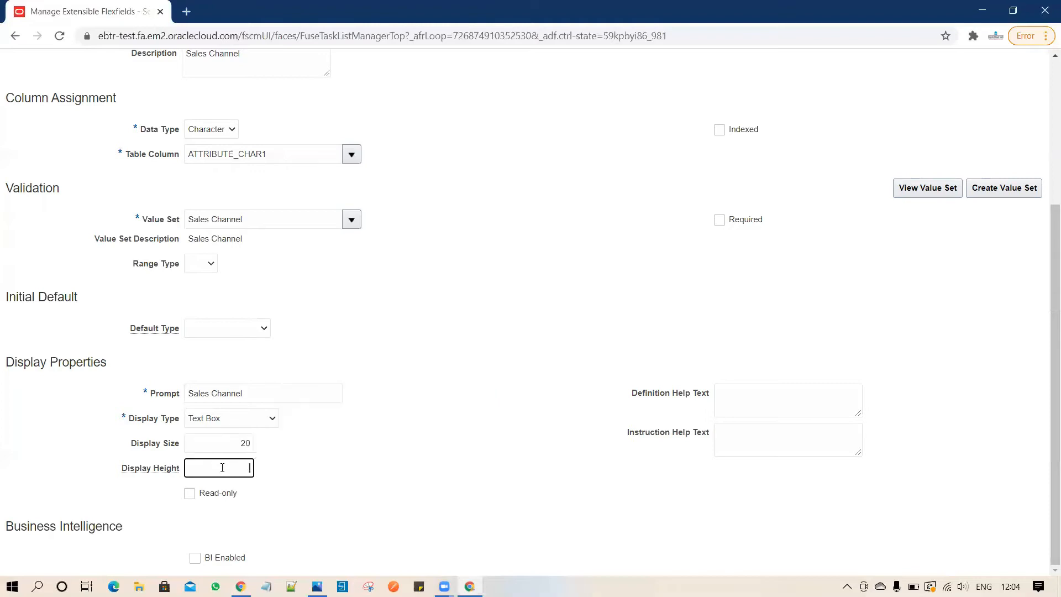
type("1")
left_click(409, 493)
left_click(195, 557)
Enter definition help text 'Test' and instruction help text 'Test 123' for the segment.
left_click(754, 400)
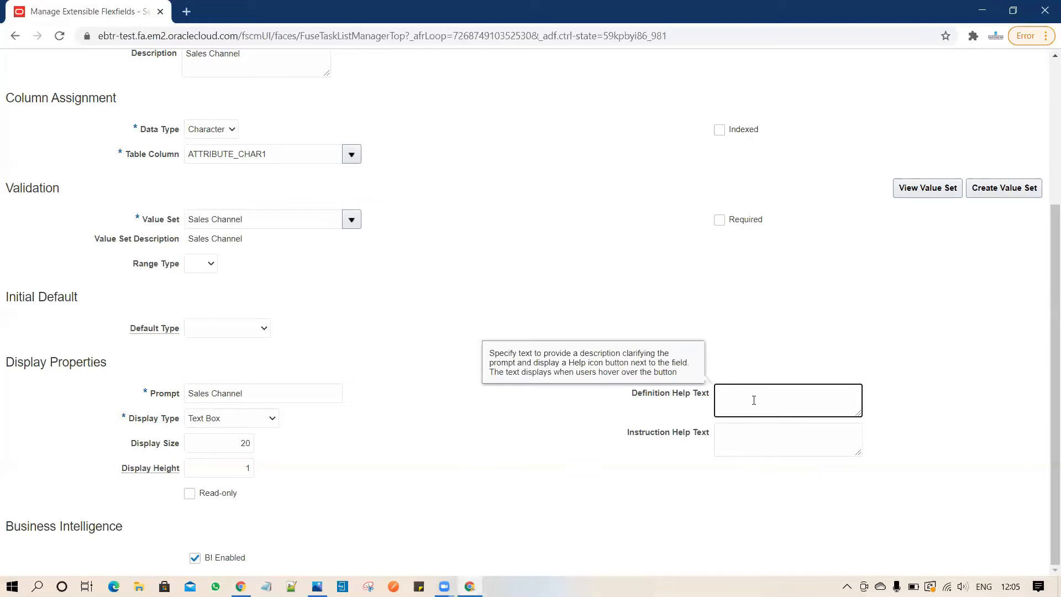
type("Test")
left_click(770, 442)
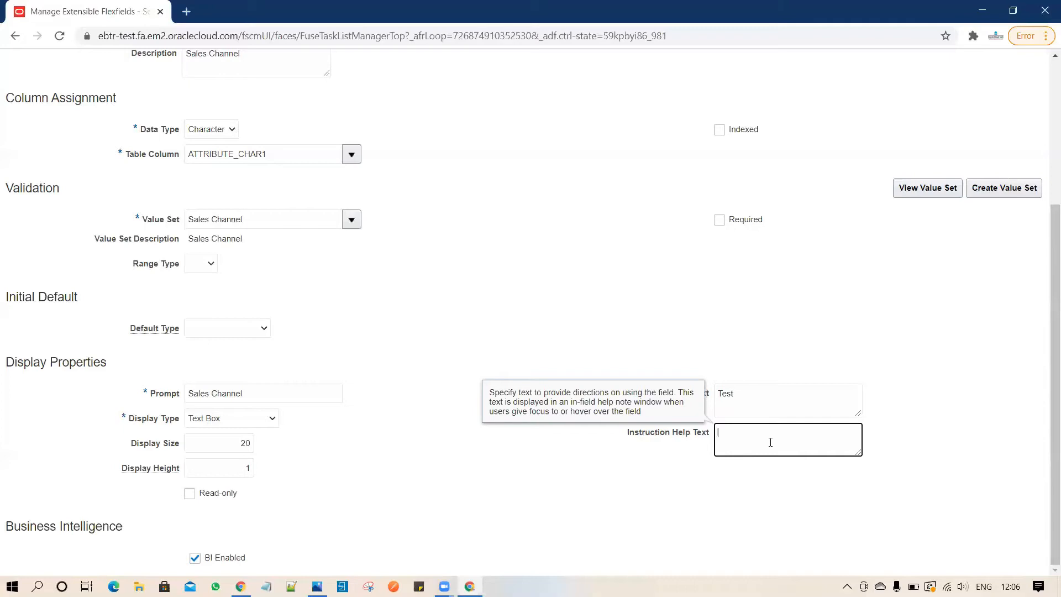
type("Test 123")
left_click(822, 341)
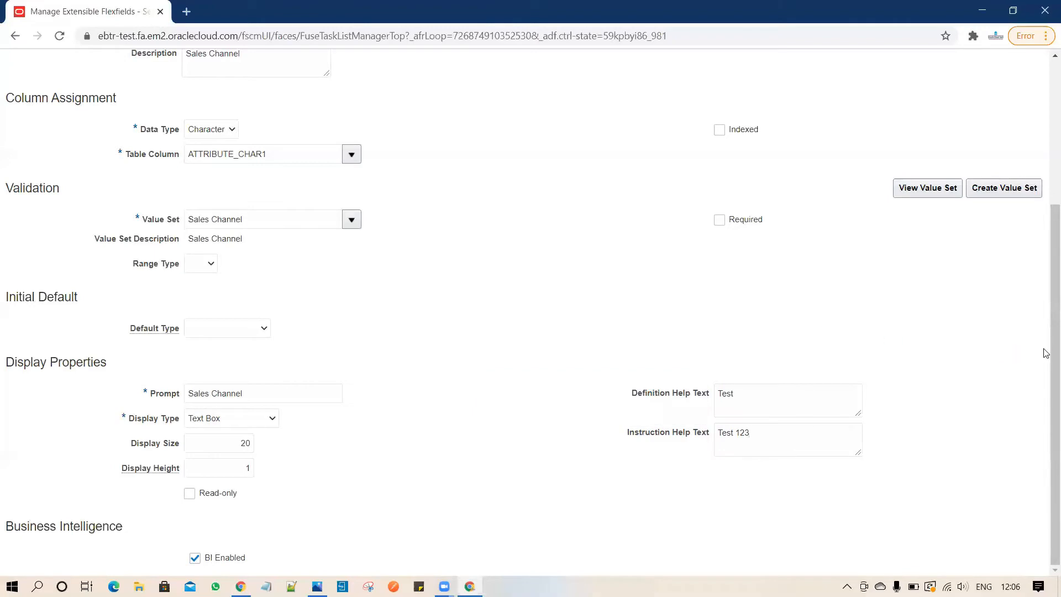
scroll(1046, 287, "up", 5)
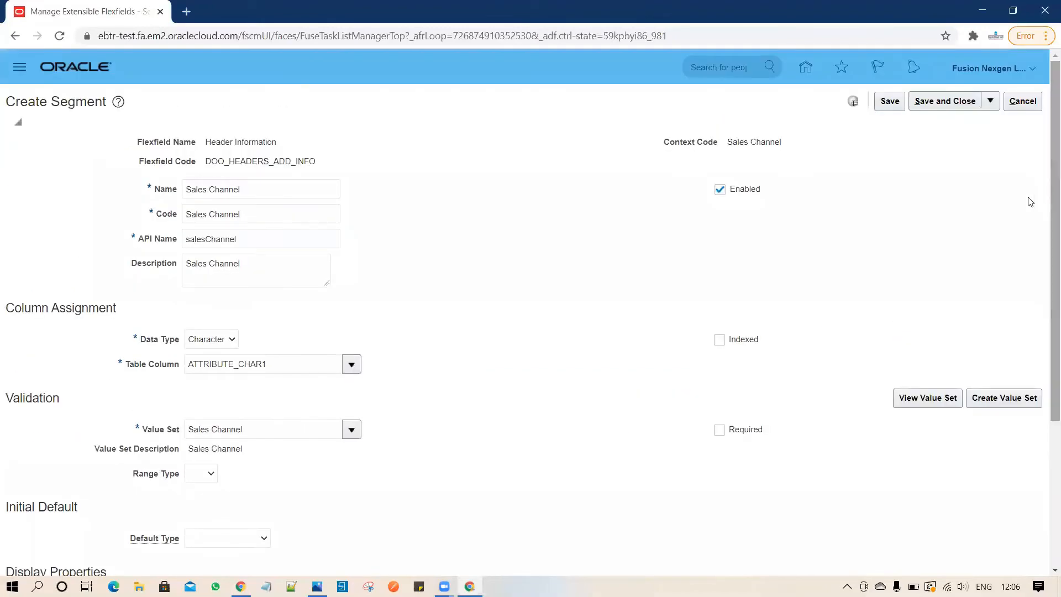
Save and close the Sales Channel segment, its context and the contexts list.
left_click(938, 105)
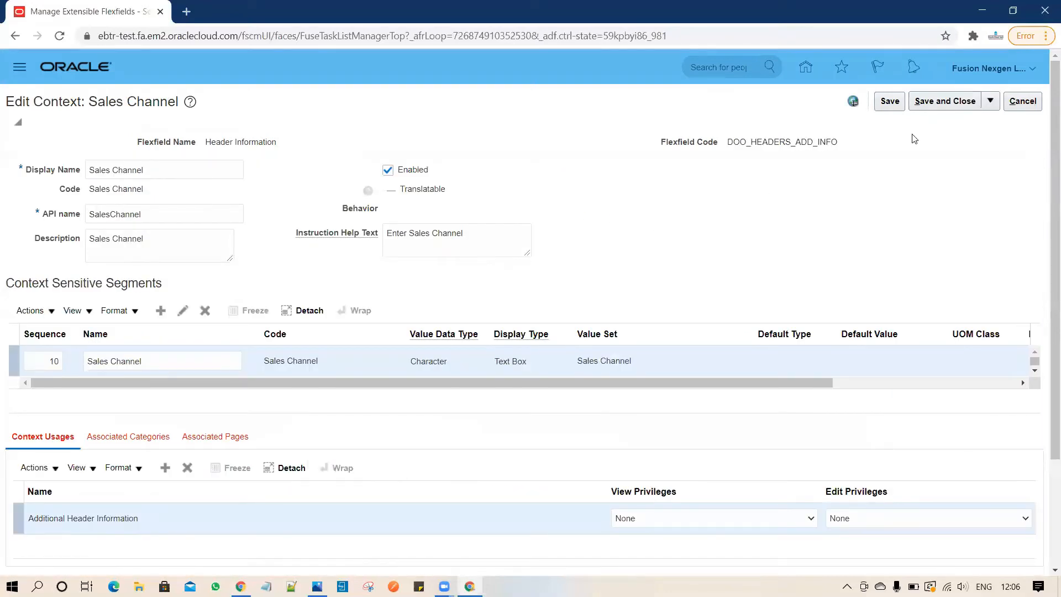
left_click(941, 105)
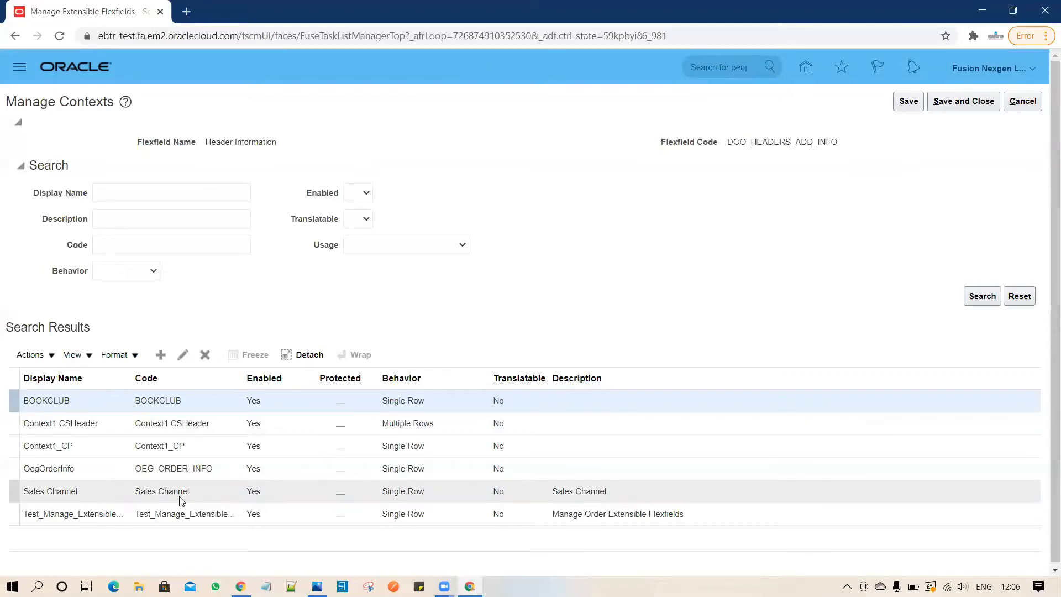
left_click(965, 102)
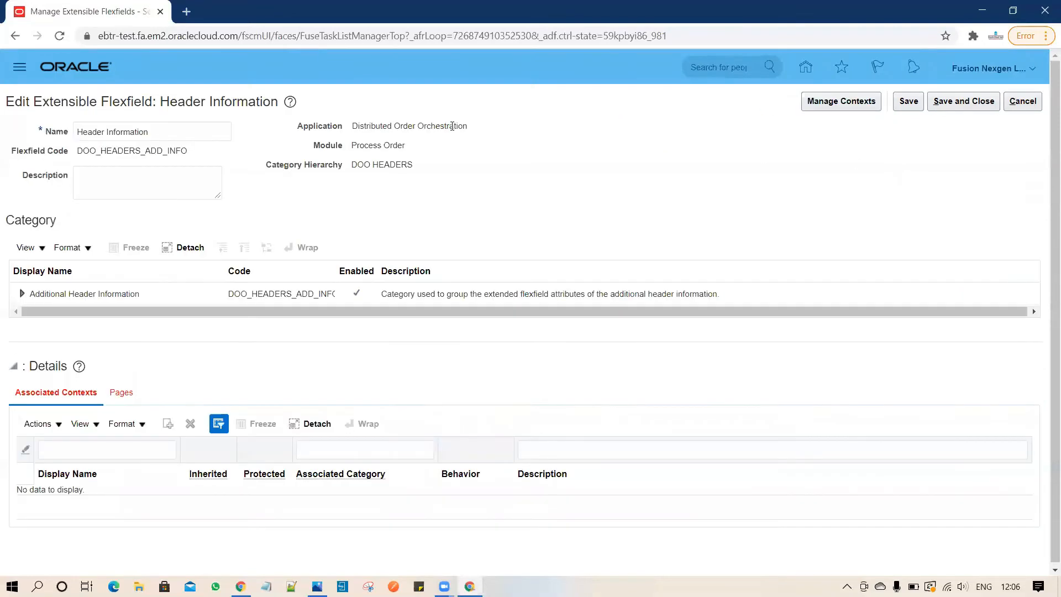
Select the Additional Header Information category to show its four associated contexts.
left_click(690, 294)
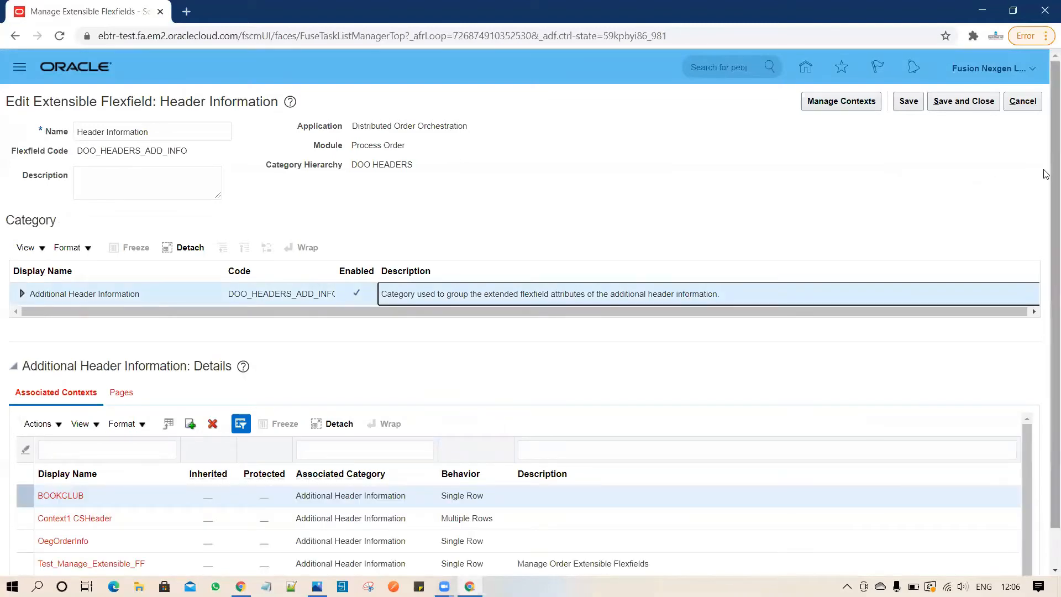
scroll(1047, 177, "down", 1)
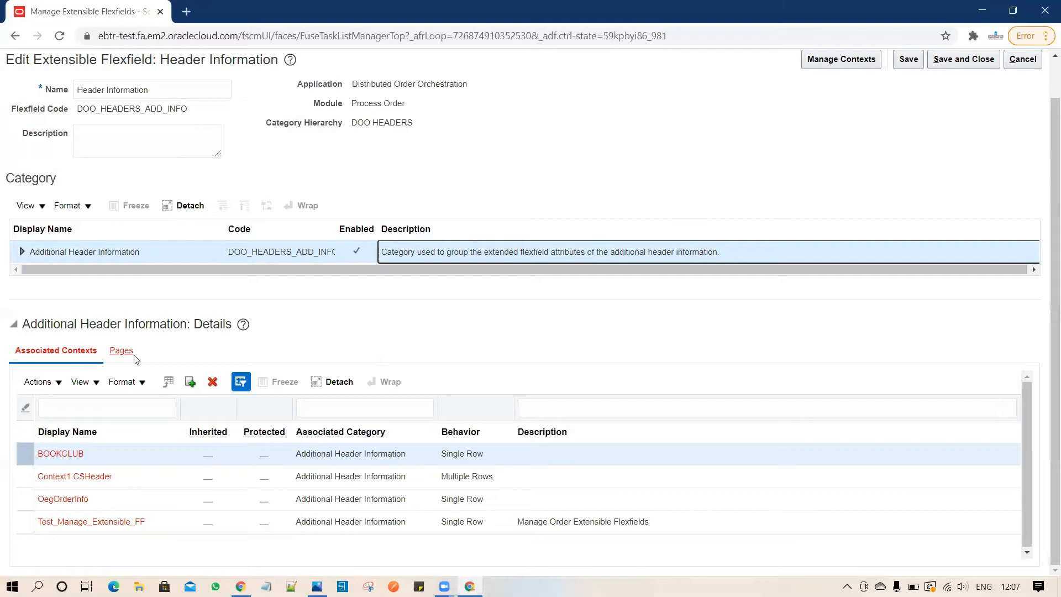
Add Sales Channel to the Additional Header Information category's associated contexts, making five.
left_click(195, 383)
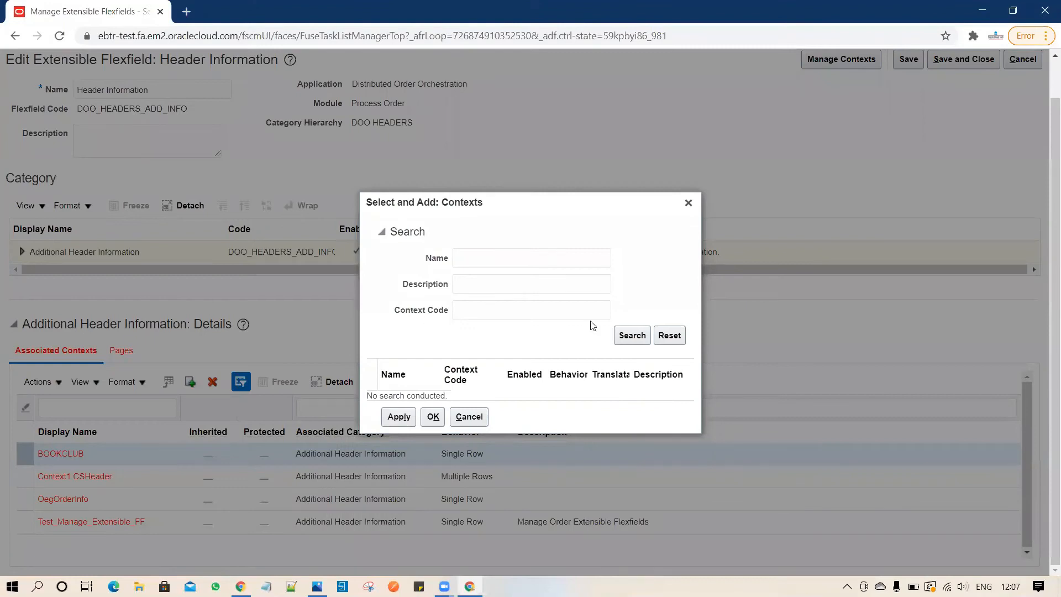
left_click(634, 336)
left_click(396, 408)
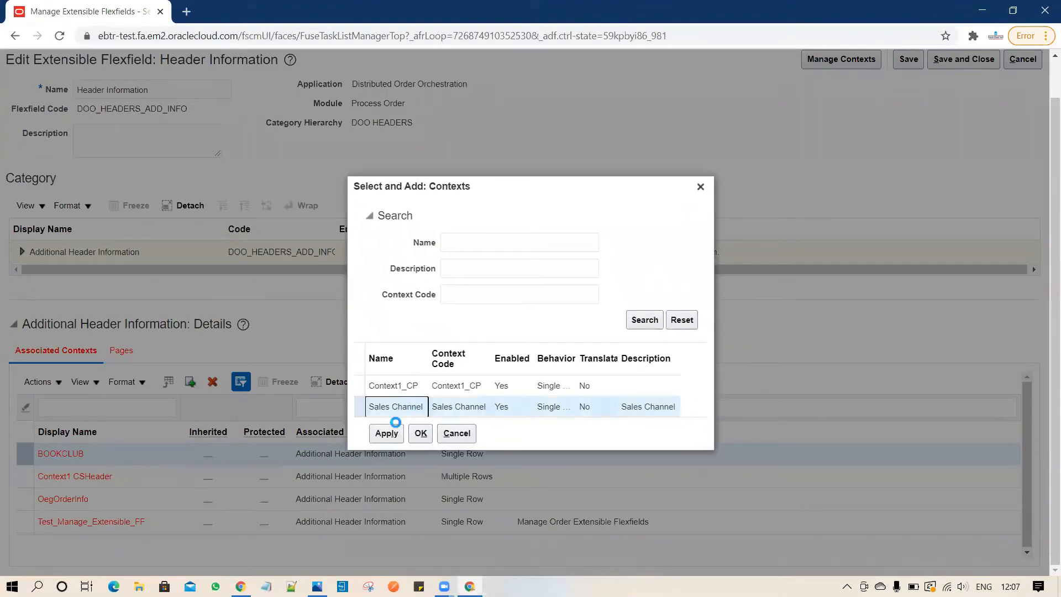
left_click(383, 433)
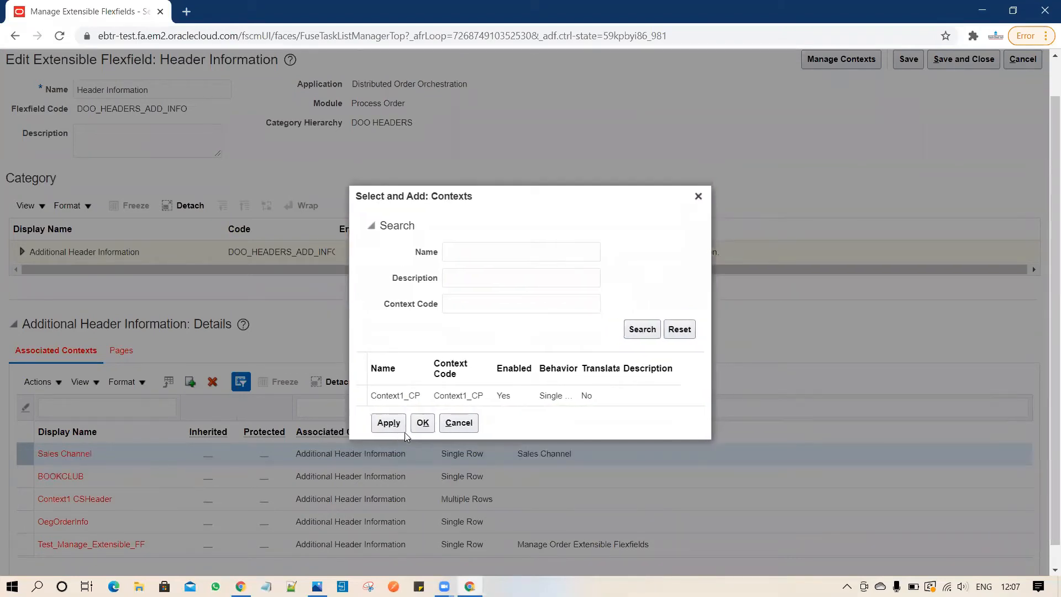
left_click(415, 426)
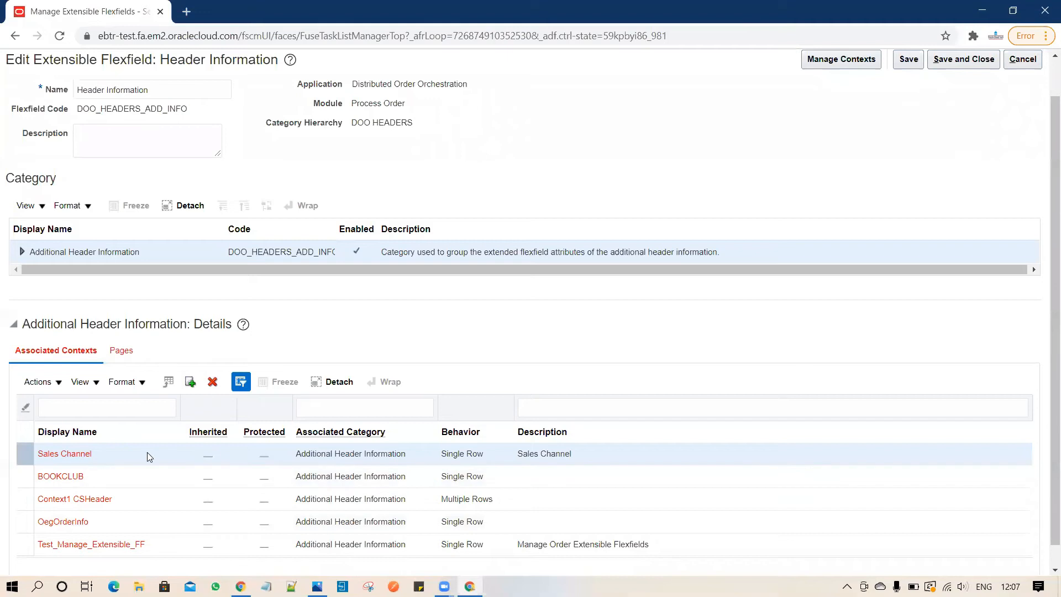
Start a new category page with Display Name, Code, Description and Help Text all 'Sales Channel'.
left_click(121, 353)
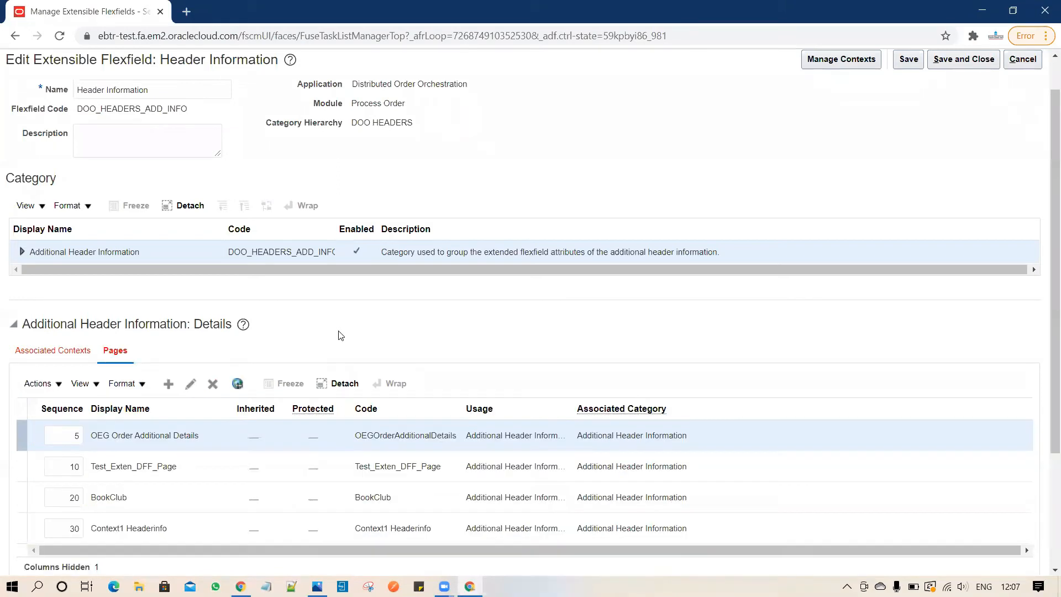
left_click(169, 383)
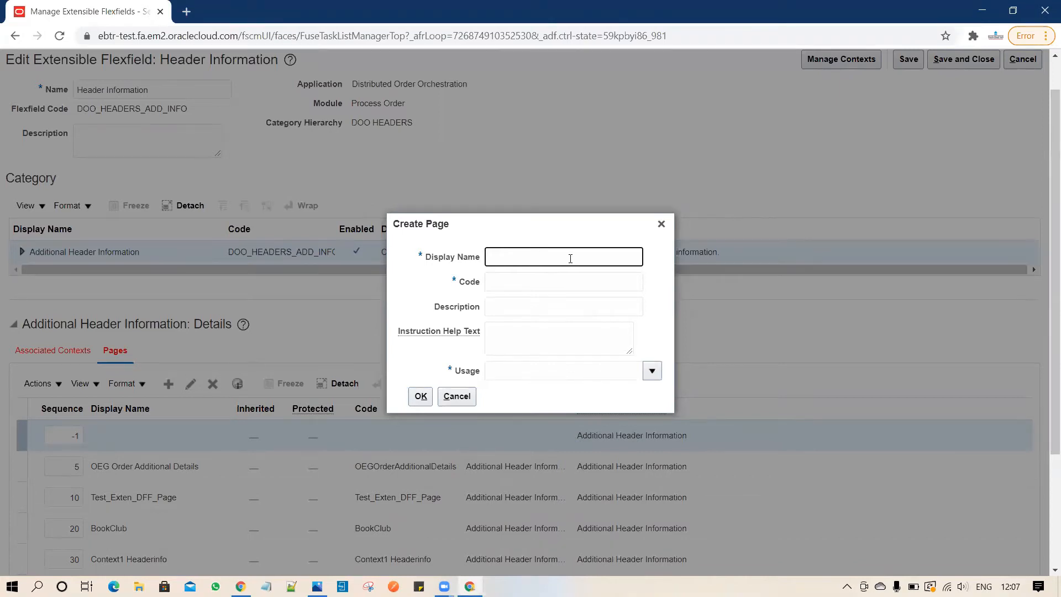
type("Sales Channel")
left_click_drag(564, 255, 391, 264)
key("ctrl+c")
left_click(559, 281)
key("ctrl+v")
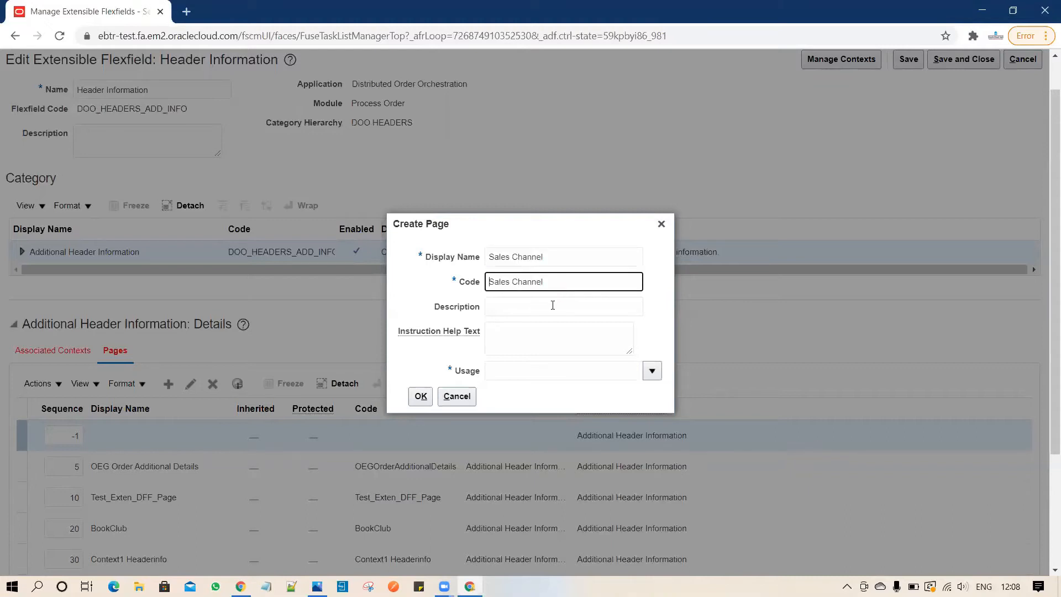
left_click(553, 305)
key("ctrl+v")
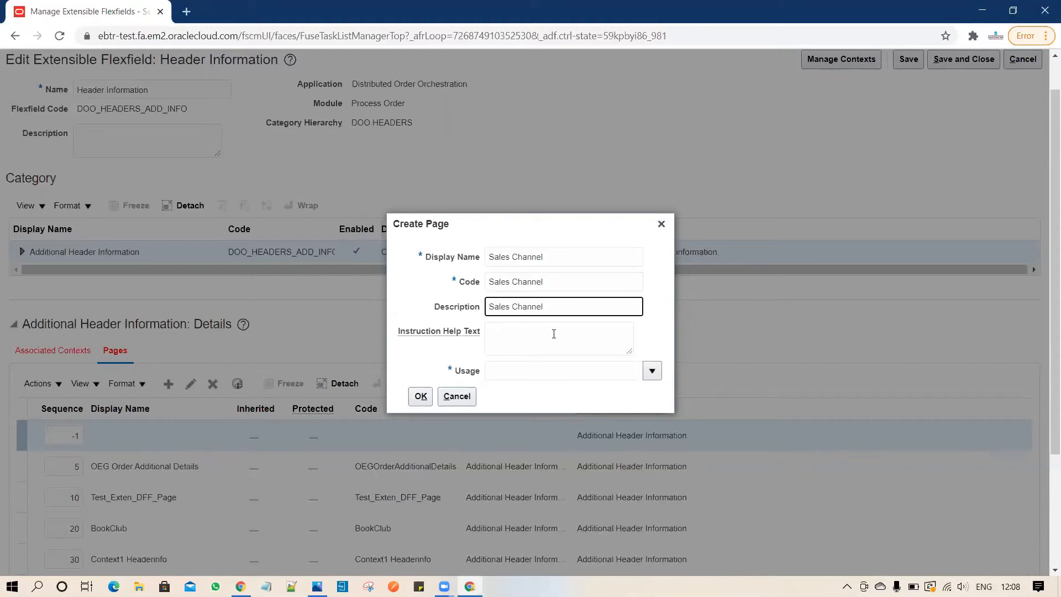
left_click(553, 335)
key("ctrl+v")
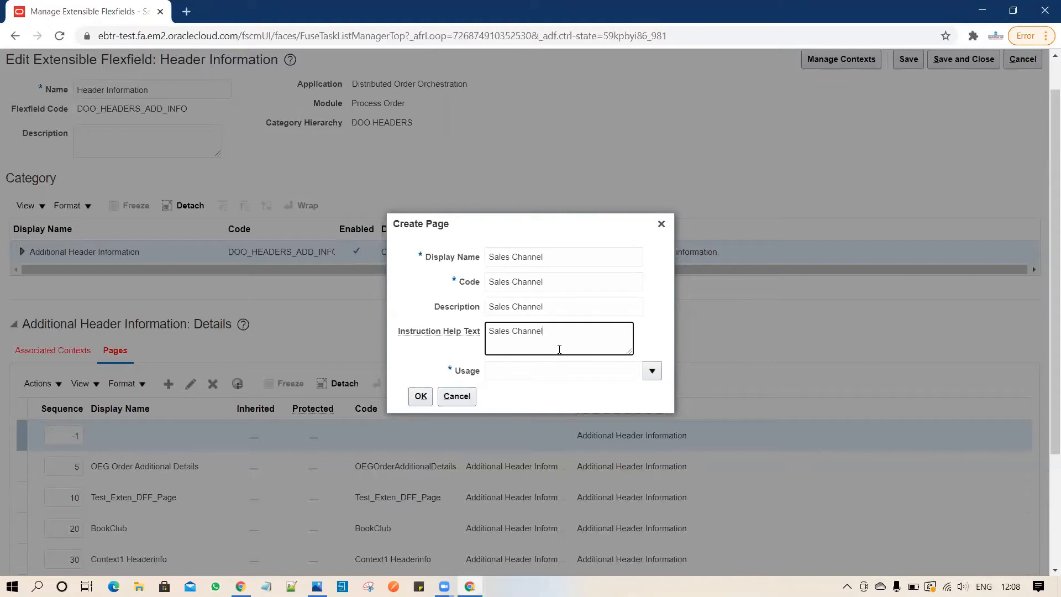
Give the page Additional Header Information usage, create it, and save the flexfield.
left_click(653, 372)
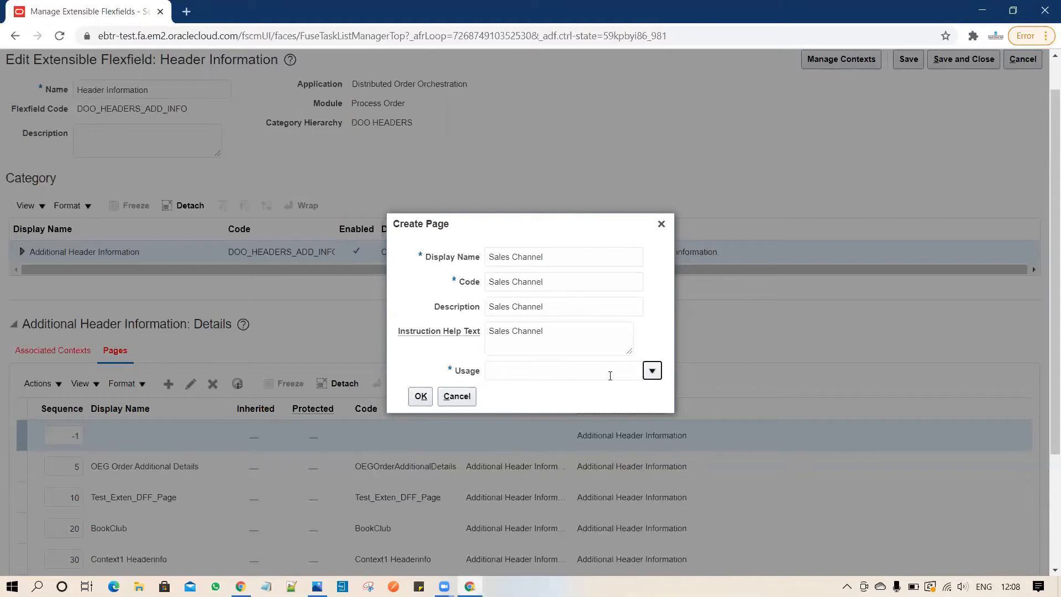
left_click(577, 400)
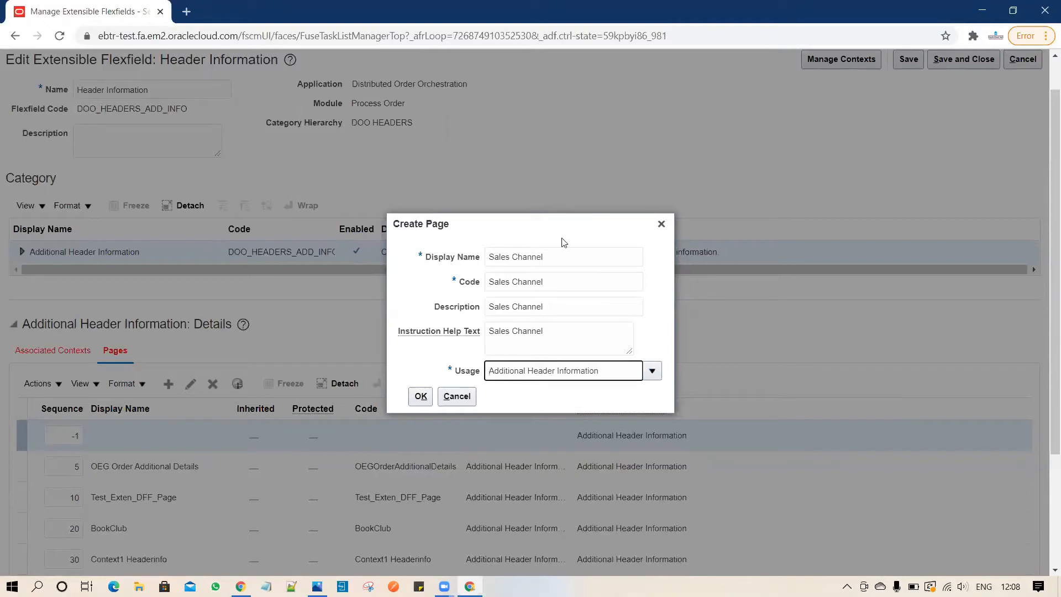
left_click(420, 398)
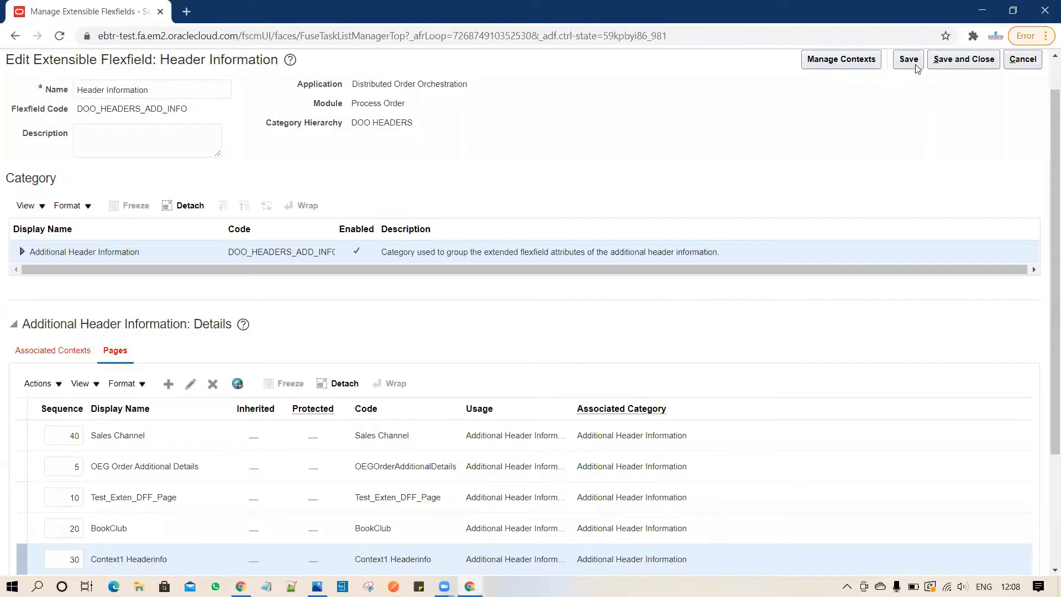
left_click(907, 62)
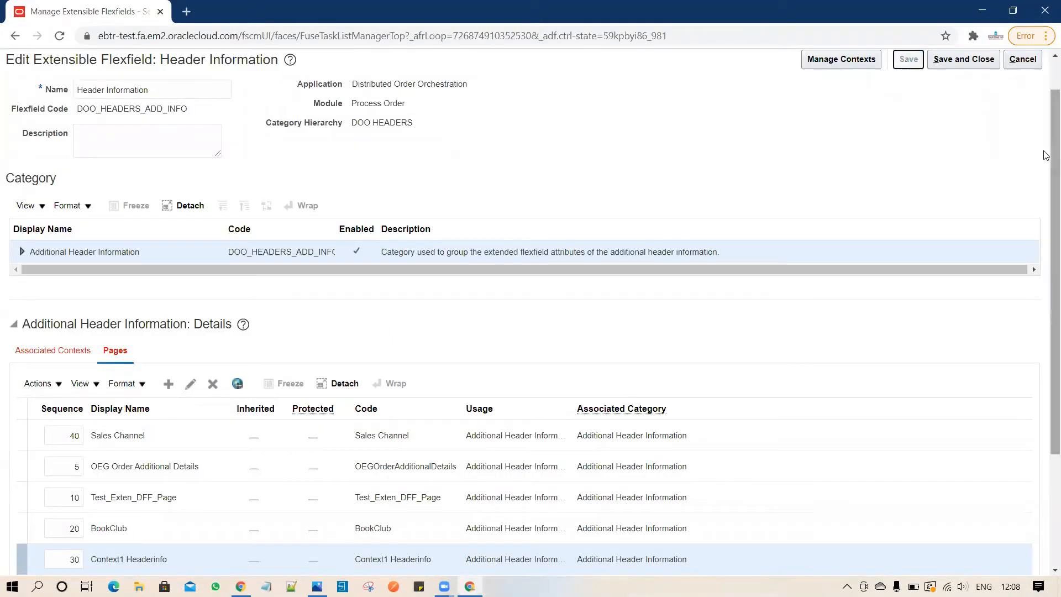
Select the Sales Channel page row at sequence 40 to view its empty associated contexts.
scroll(1046, 205, "down", 3)
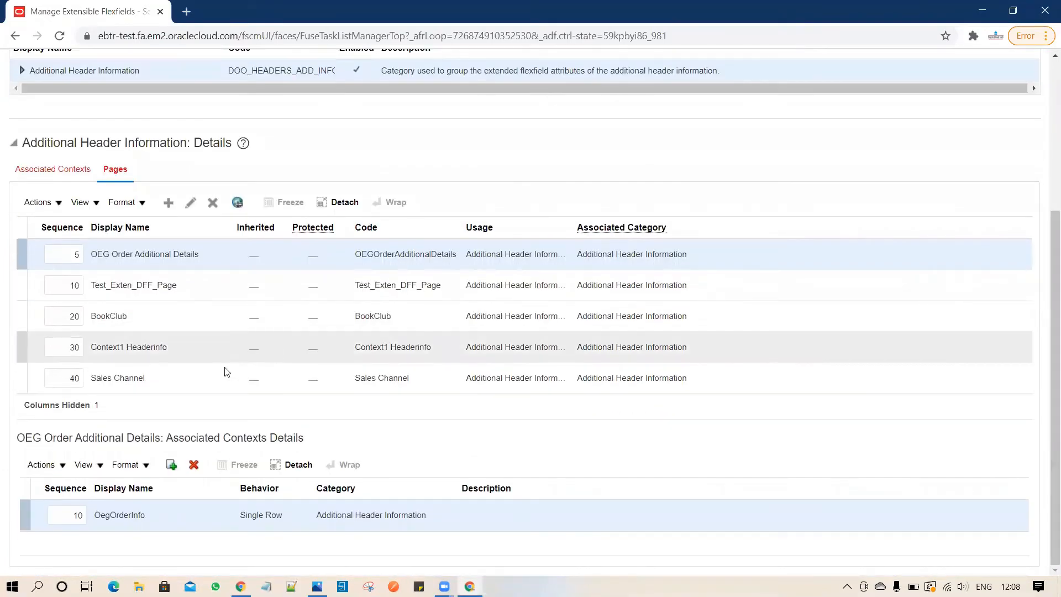
left_click(208, 382)
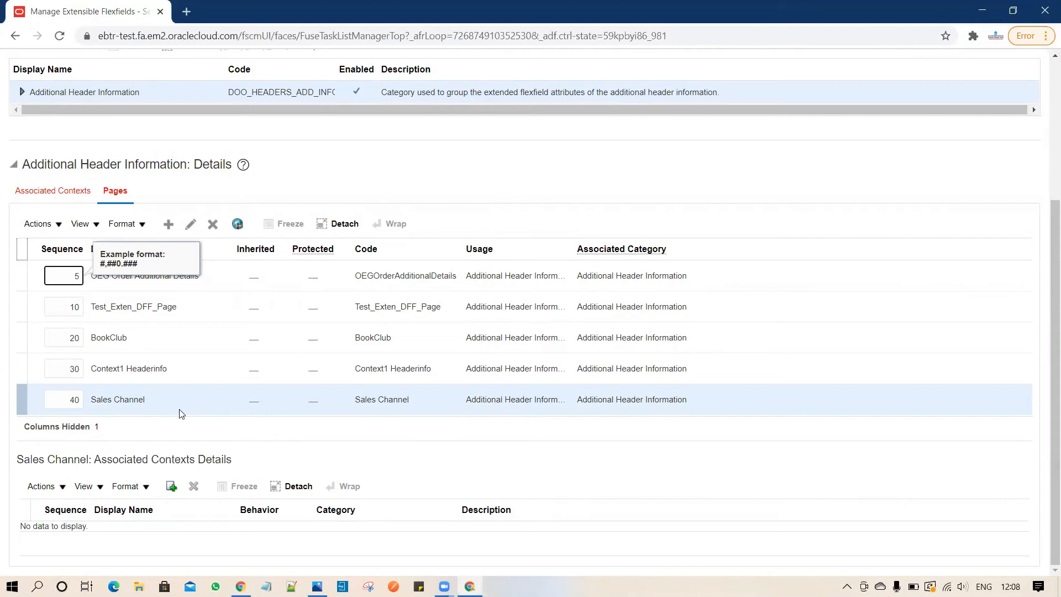
left_click(172, 485)
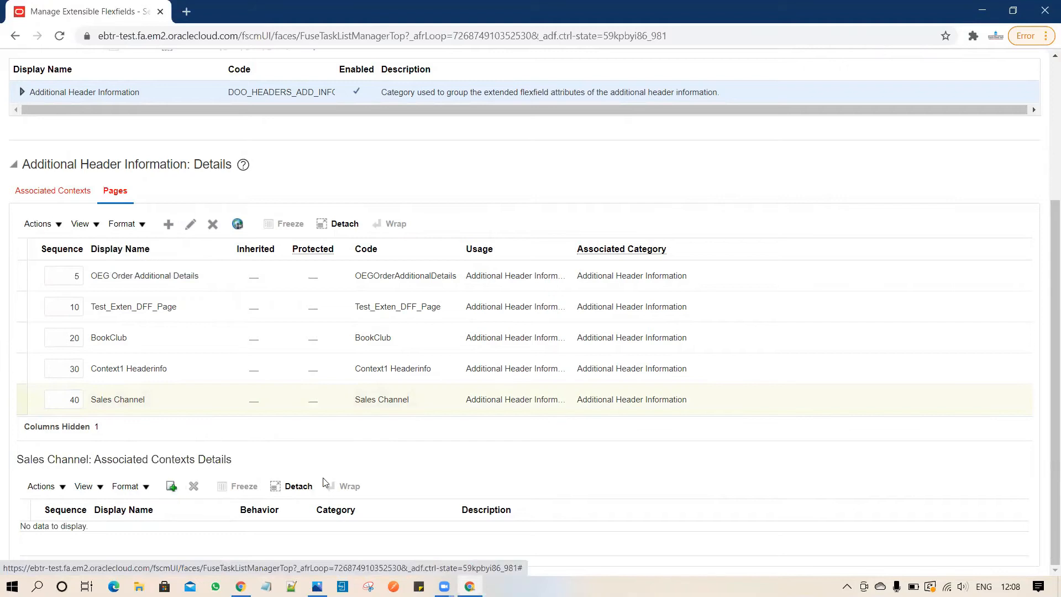
Attach the Sales Channel context to the Sales Channel page at sequence 10, Single Row.
left_click(164, 479)
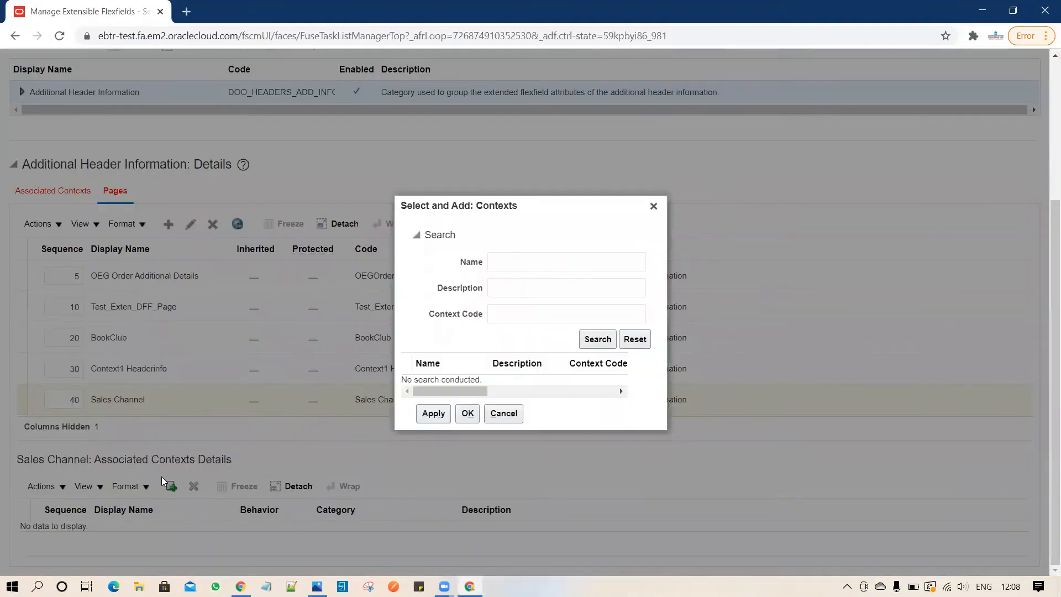
left_click(597, 339)
left_click(470, 401)
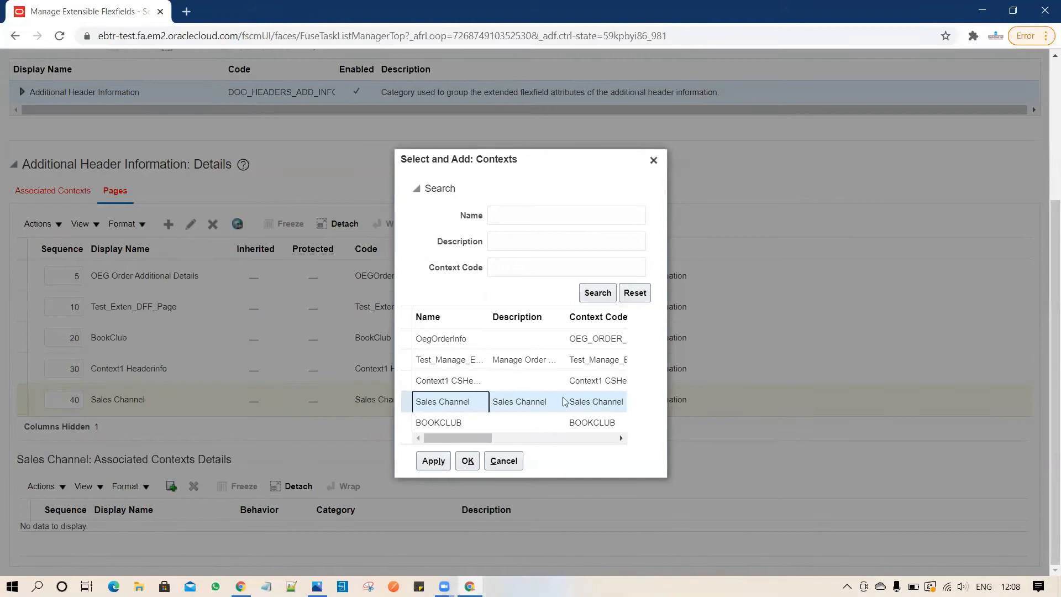
left_click(468, 461)
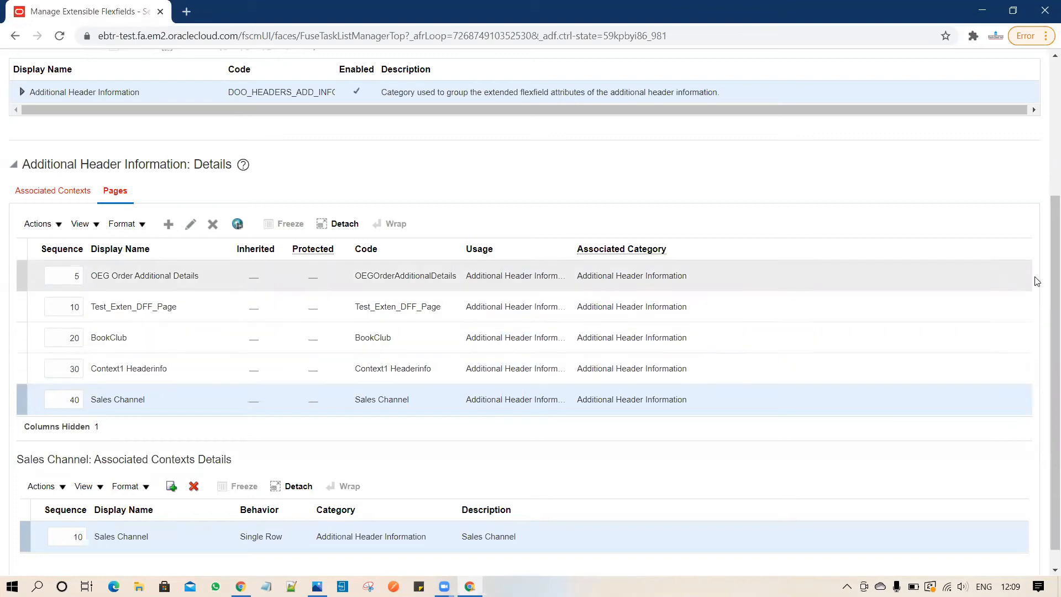
Save the Header Information flexfield, close the editor, and start its deployment.
scroll(1046, 279, "up", 4)
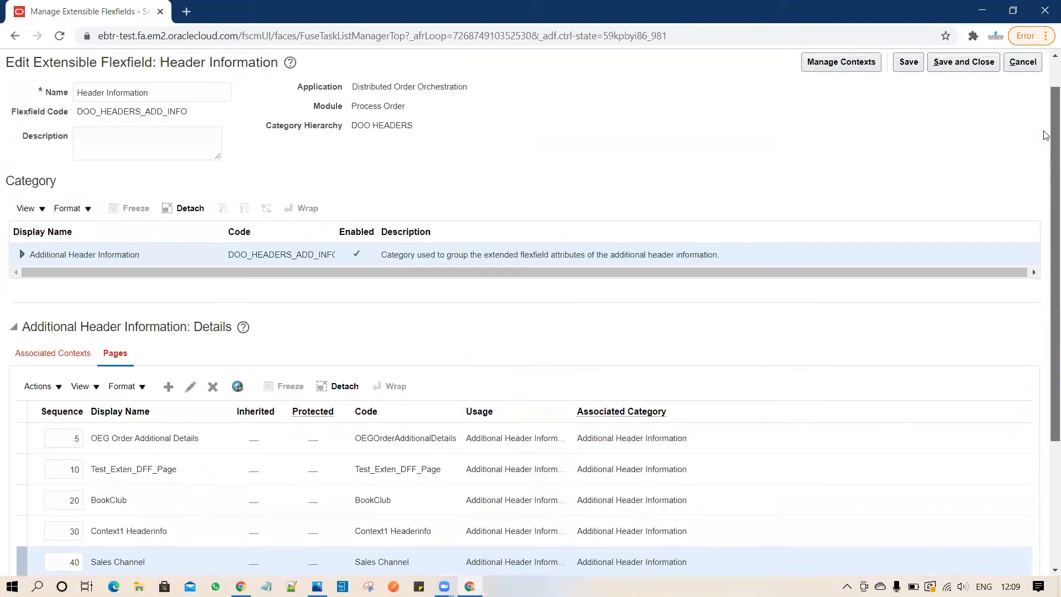
left_click(916, 105)
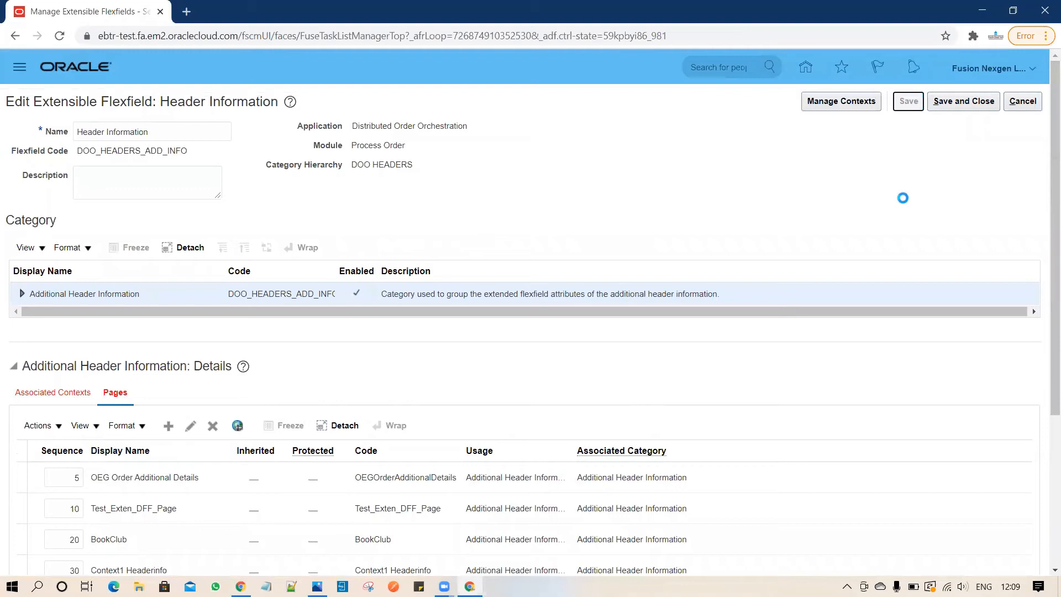
left_click(964, 104)
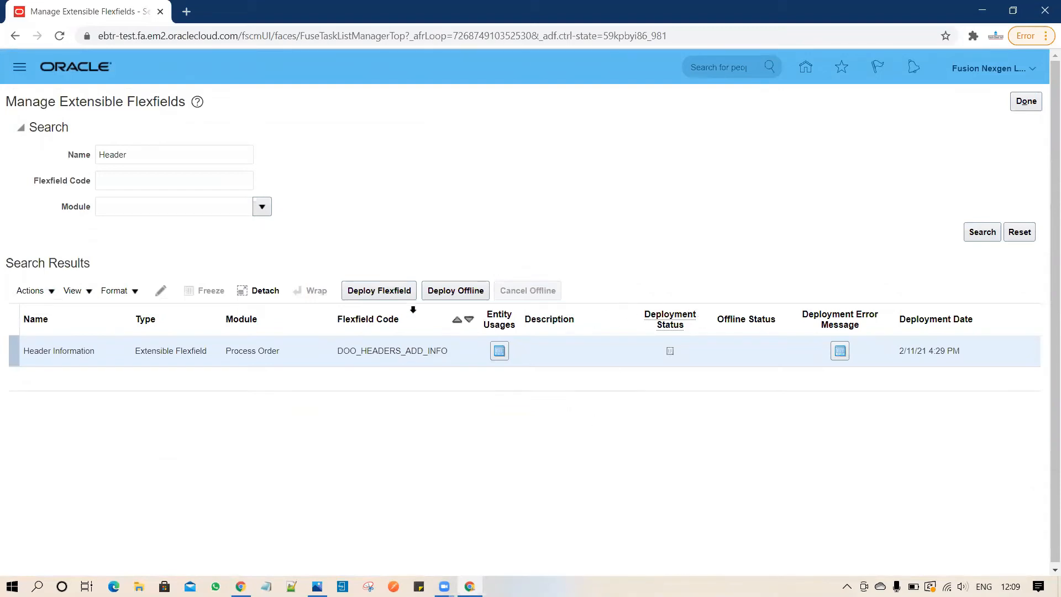
left_click(387, 294)
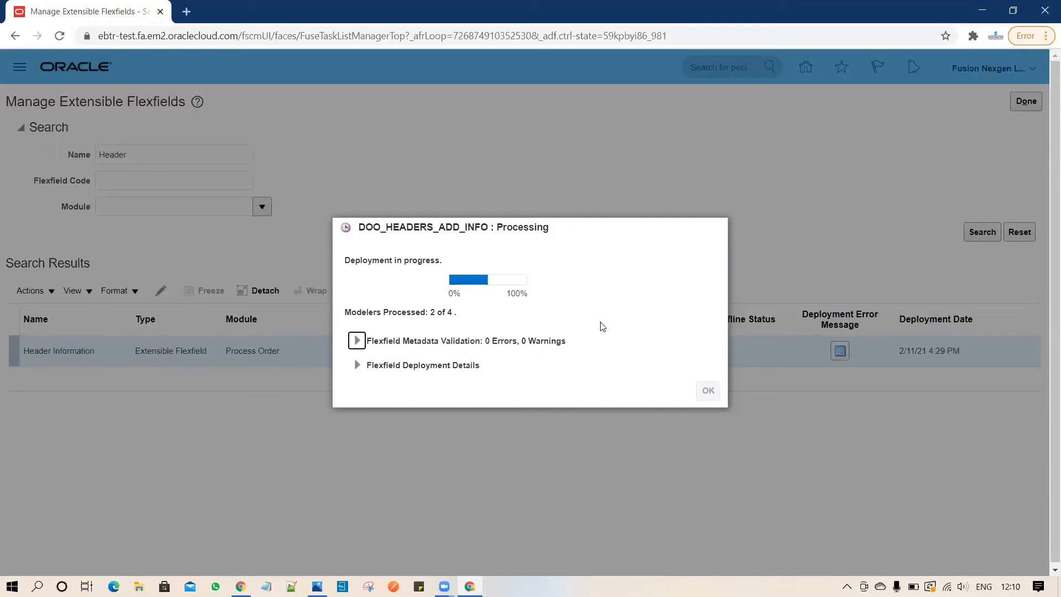
Let the Header Information deployment finish with 0 errors and 0 warnings, then dismiss the confirmation.
mouse_move(499, 281)
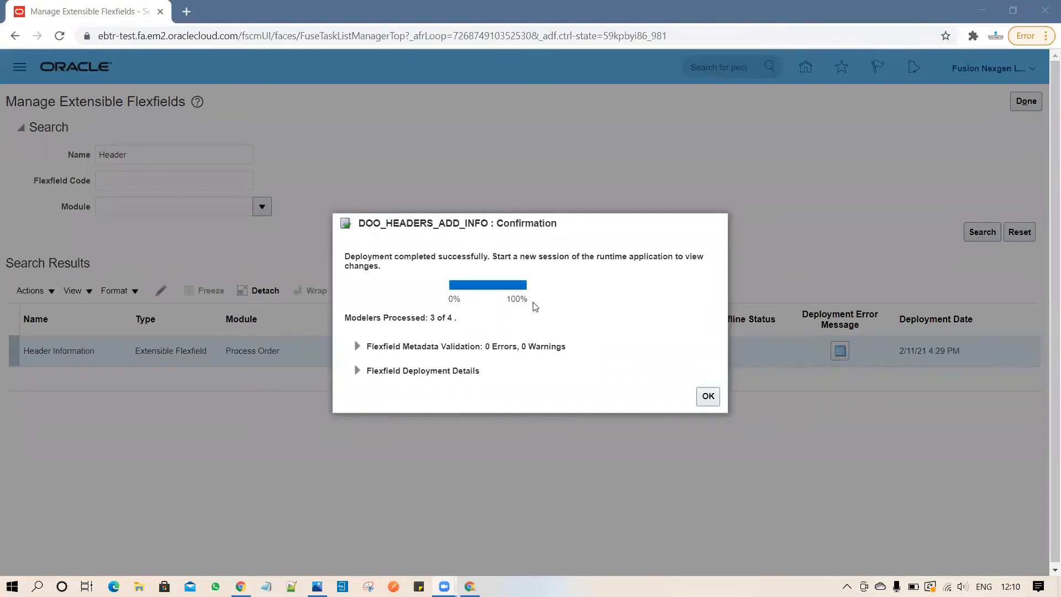
left_click(702, 397)
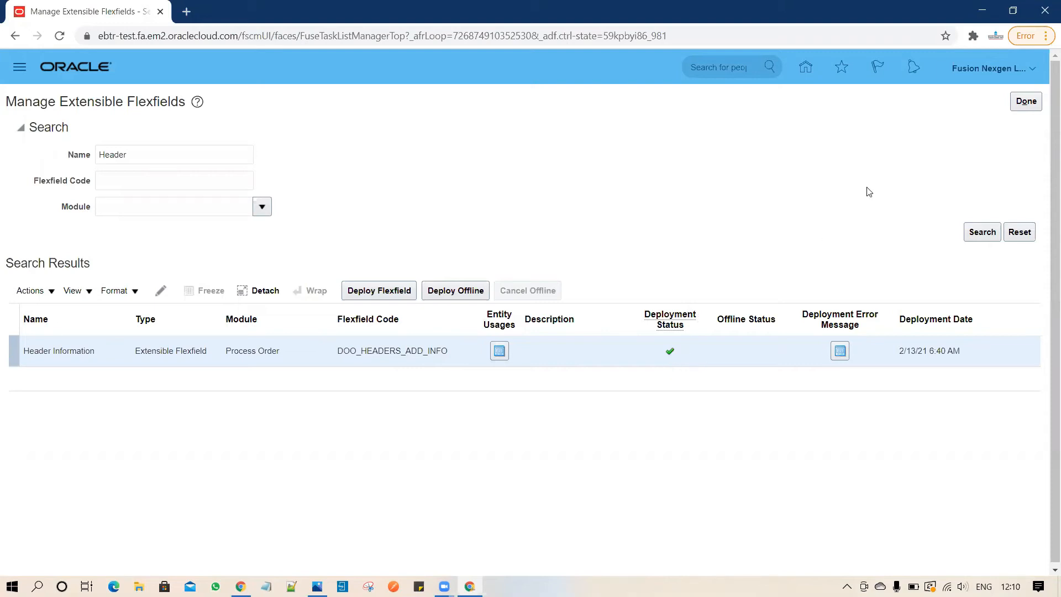
Finish the extensible flexfields task and return to the Setup: Financials page.
left_click(1028, 103)
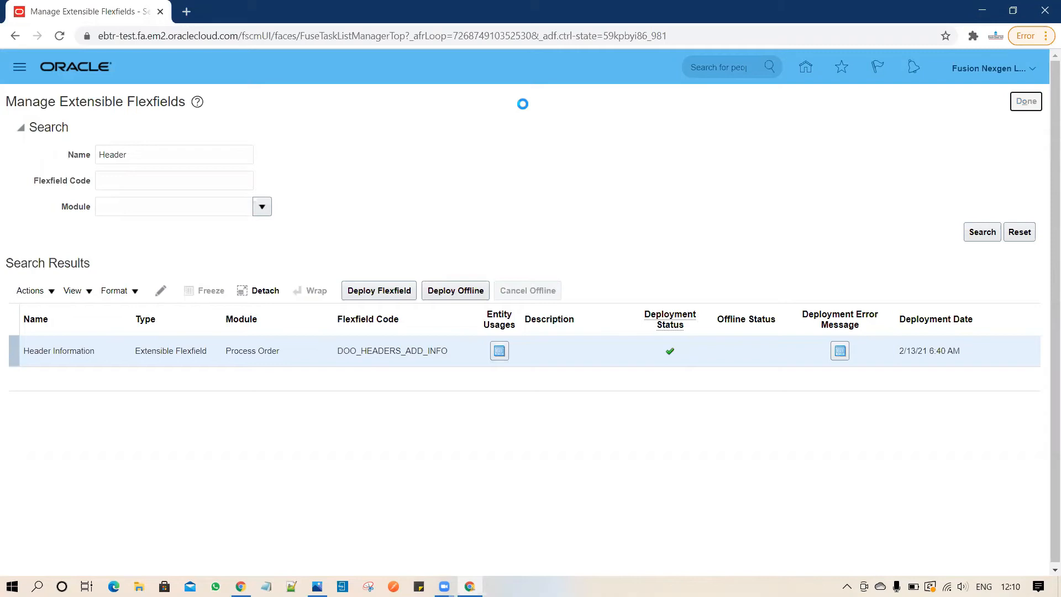
left_click(1023, 105)
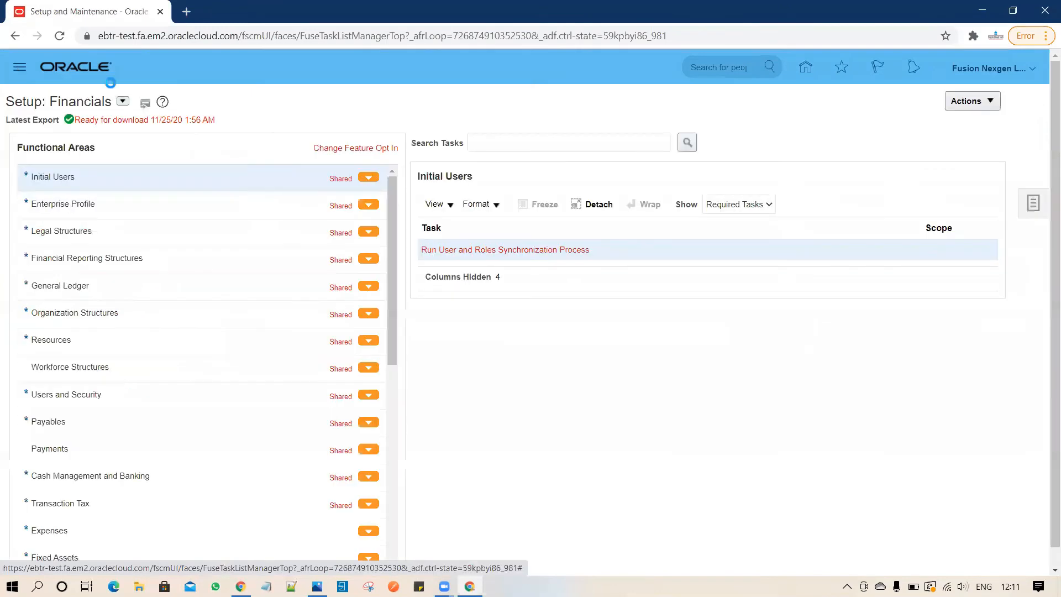
Go to Tools > Scheduled Processes from the Navigator's full task list.
left_click(19, 67)
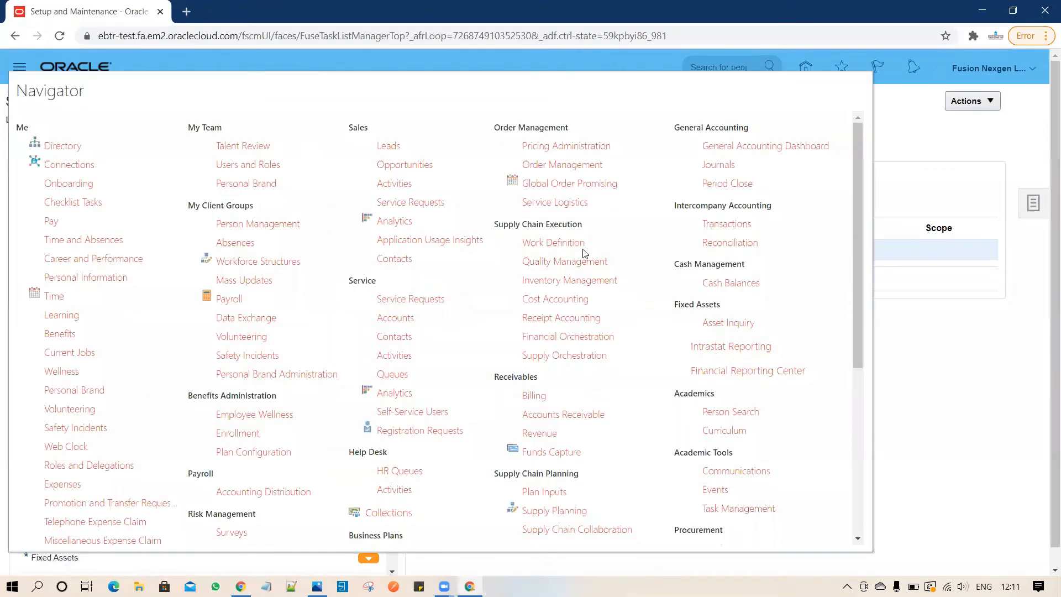
left_click_drag(859, 297, 857, 505)
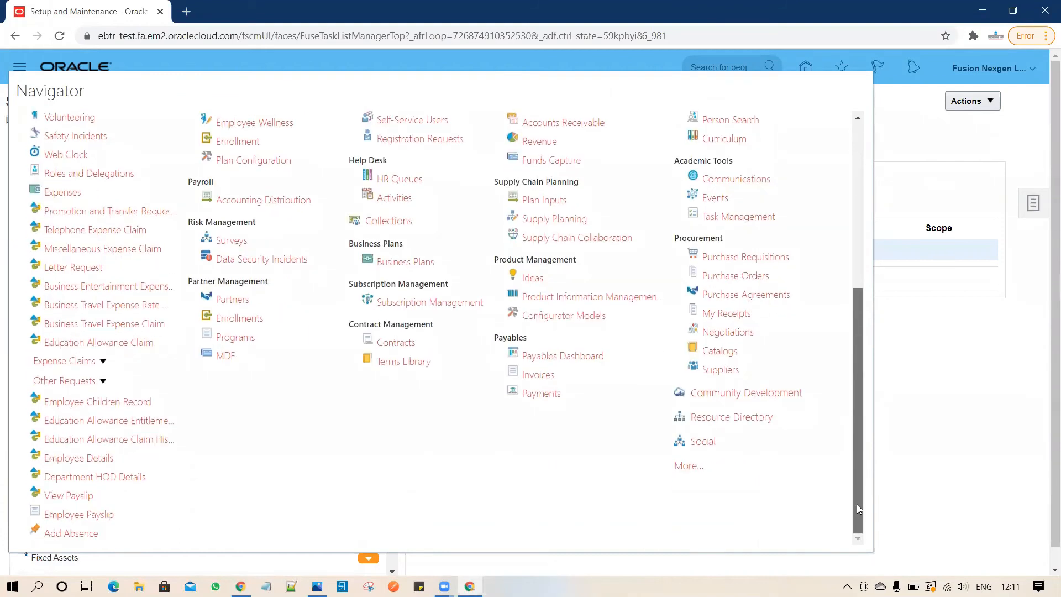
left_click(691, 464)
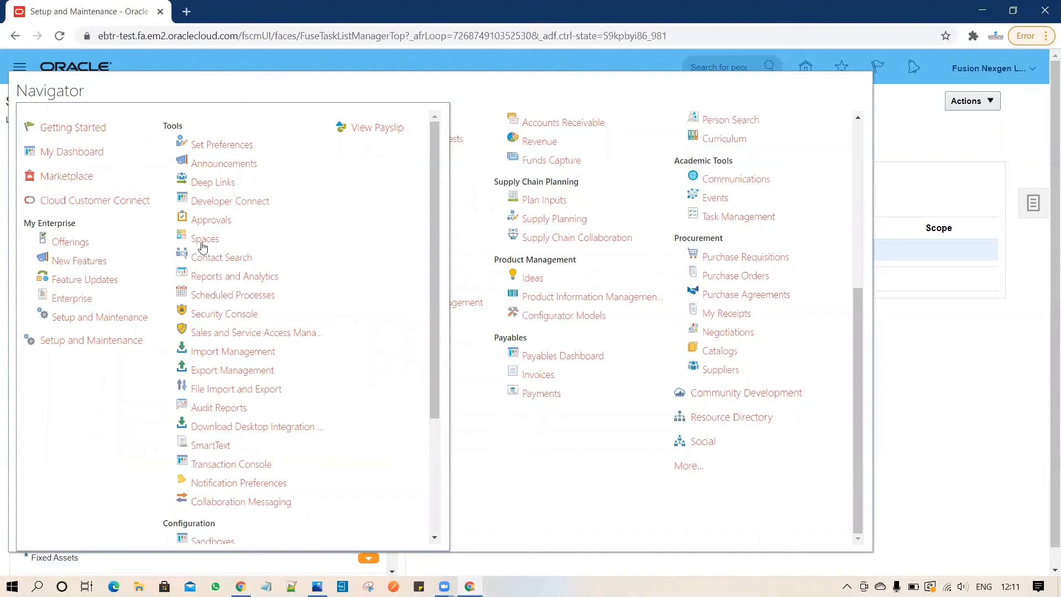
left_click(235, 296)
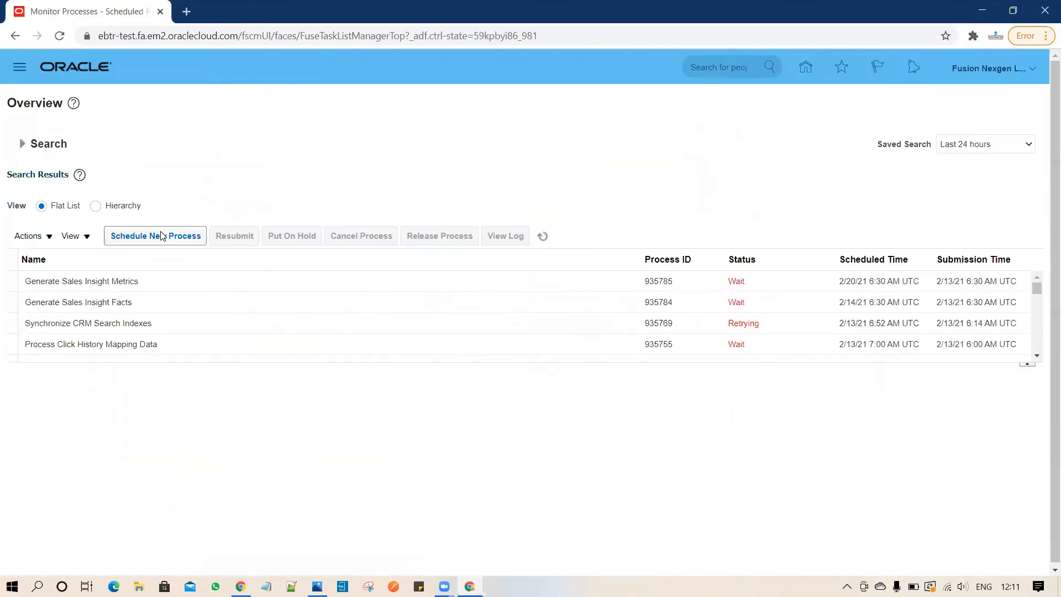
Schedule and submit the Publish Extensible Flexfield Attributes process, submitted as process 935798.
left_click(162, 236)
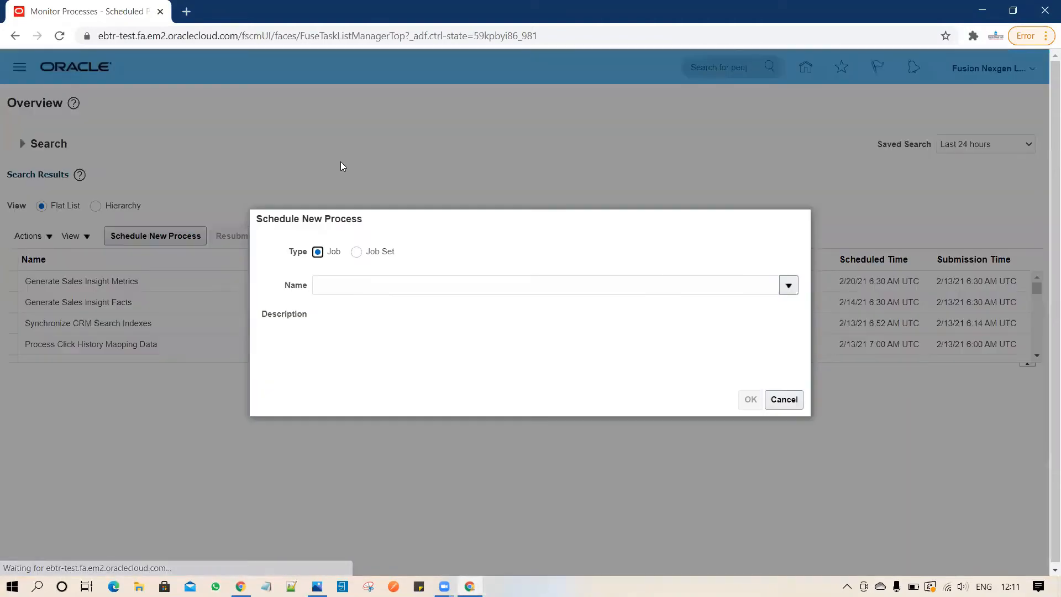
left_click(434, 289)
type("%Pu")
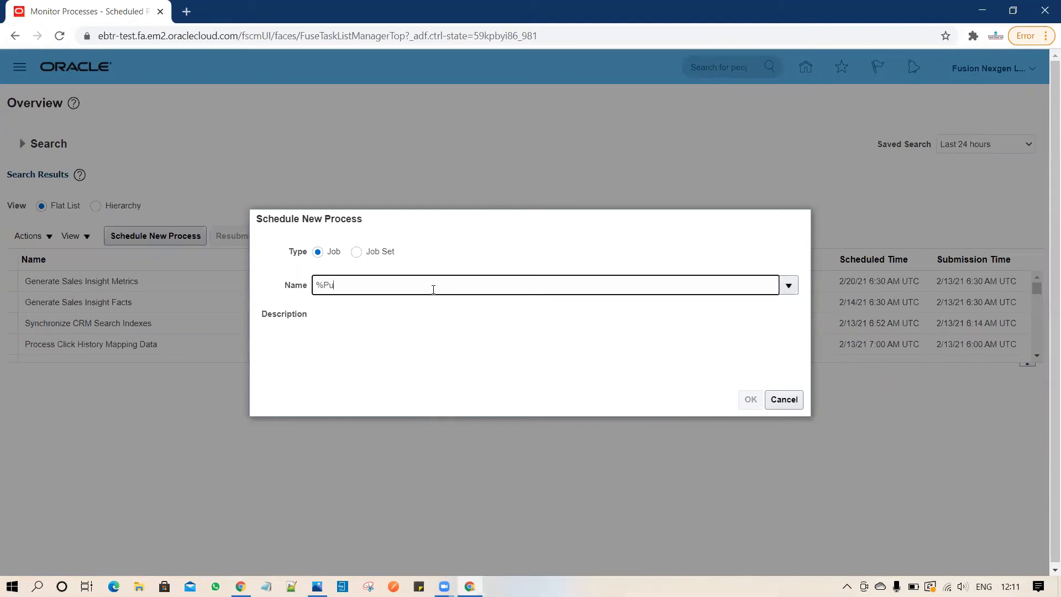
type("blish%Ex")
type("te%")
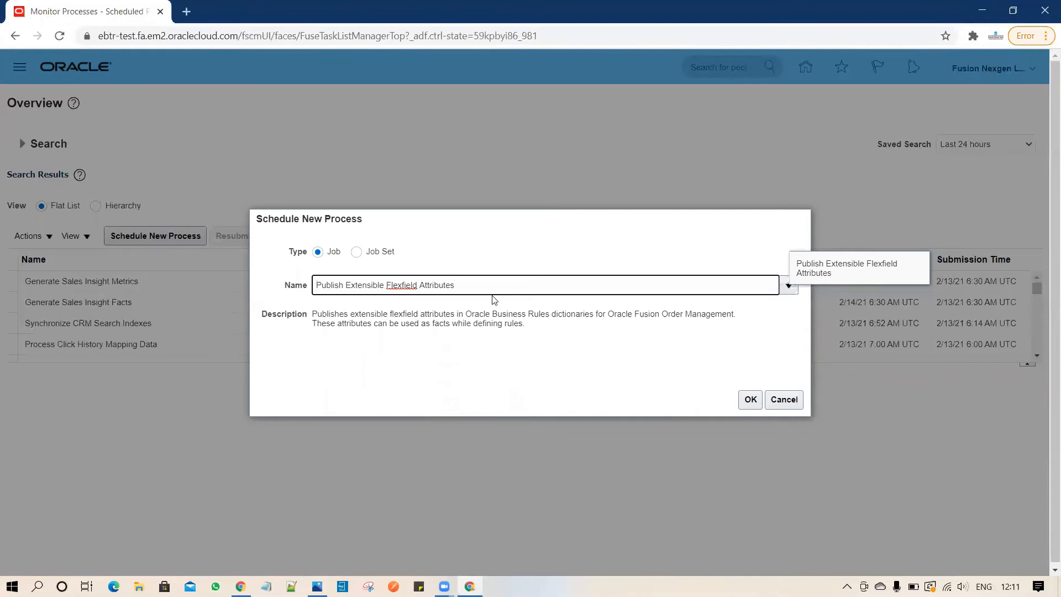
left_click(752, 402)
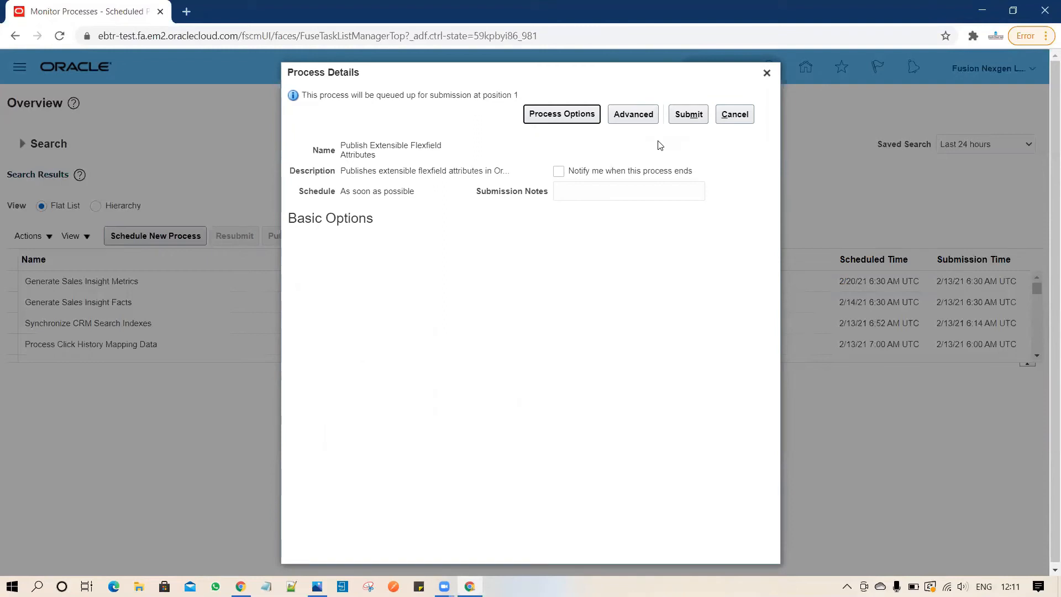
left_click(691, 116)
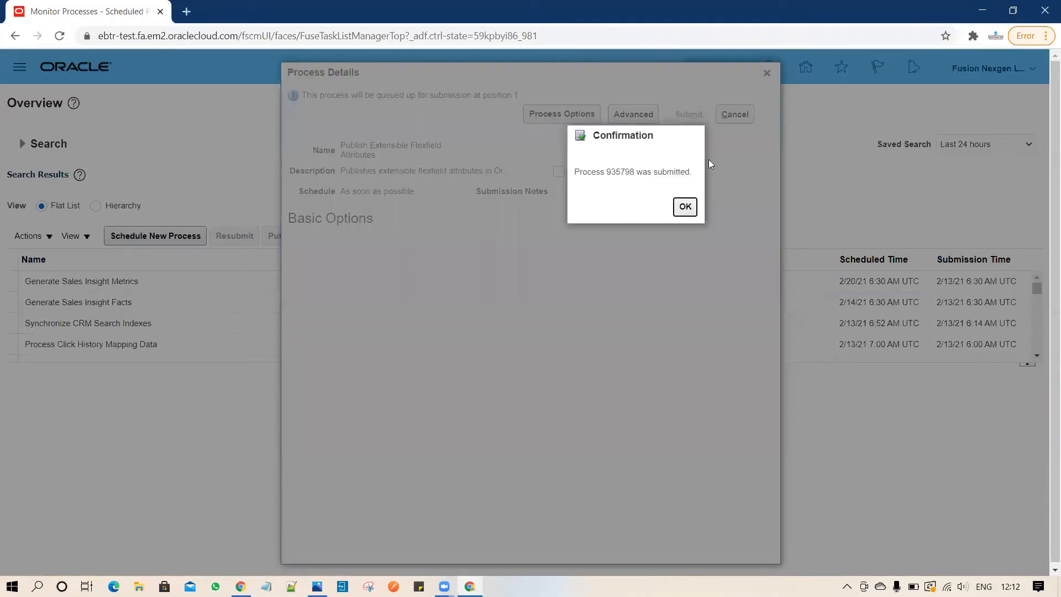
left_click(685, 207)
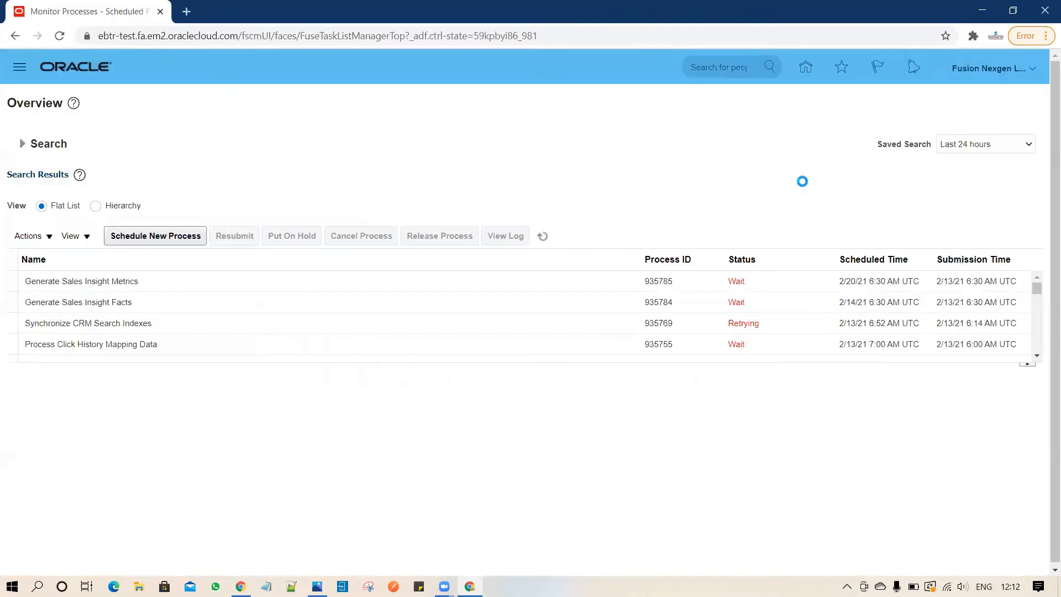
Refresh the process list until process 935798 appears with status Running.
left_click(544, 236)
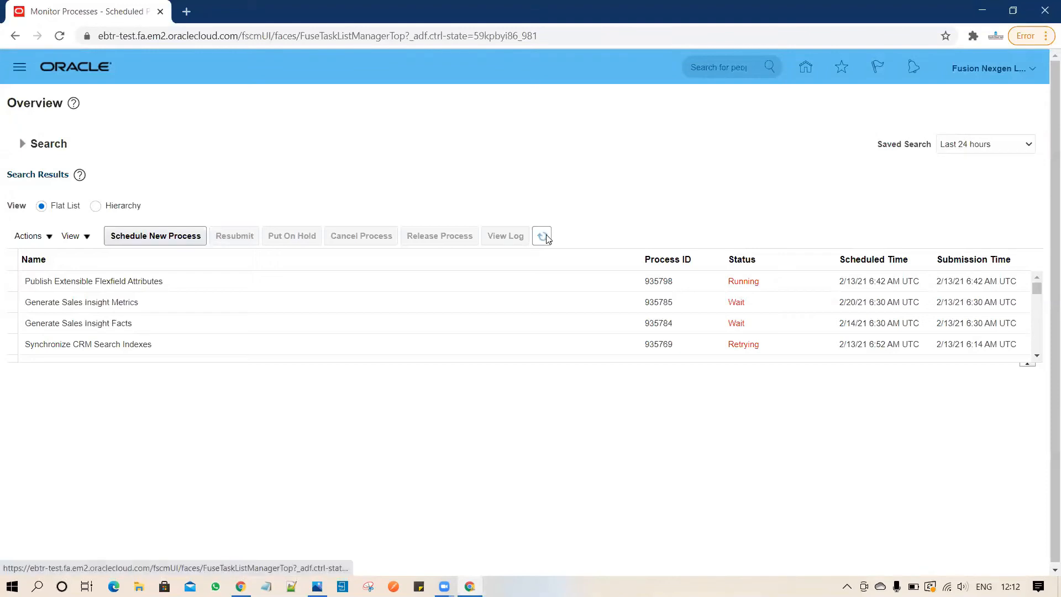
left_click(543, 236)
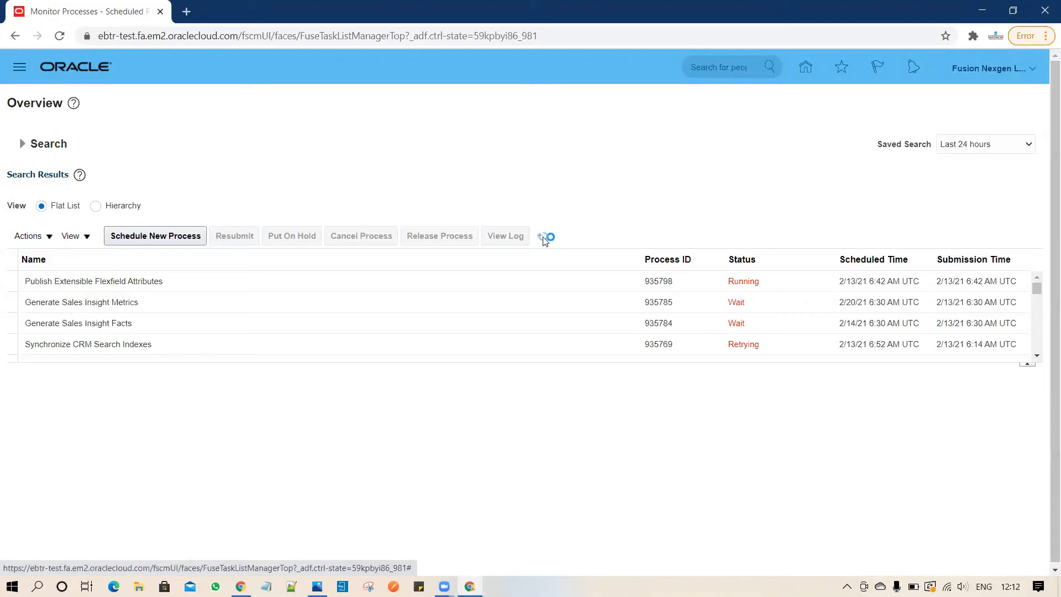
left_click(543, 238)
left_click(543, 238)
left_click(542, 237)
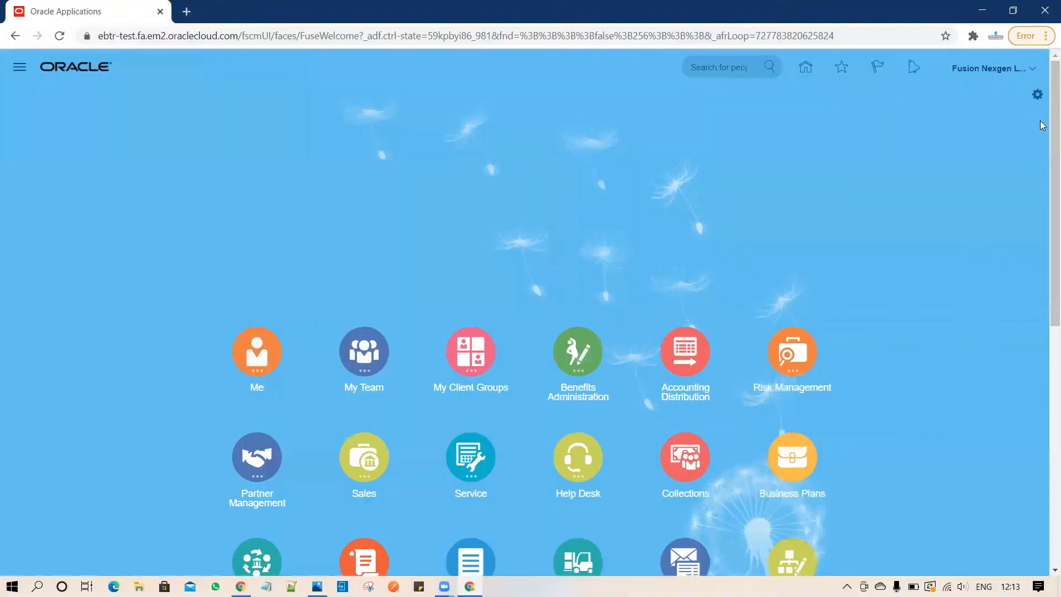
Sign out, confirm the single sign-off, and sign back in with the saved credentials.
left_click(1034, 83)
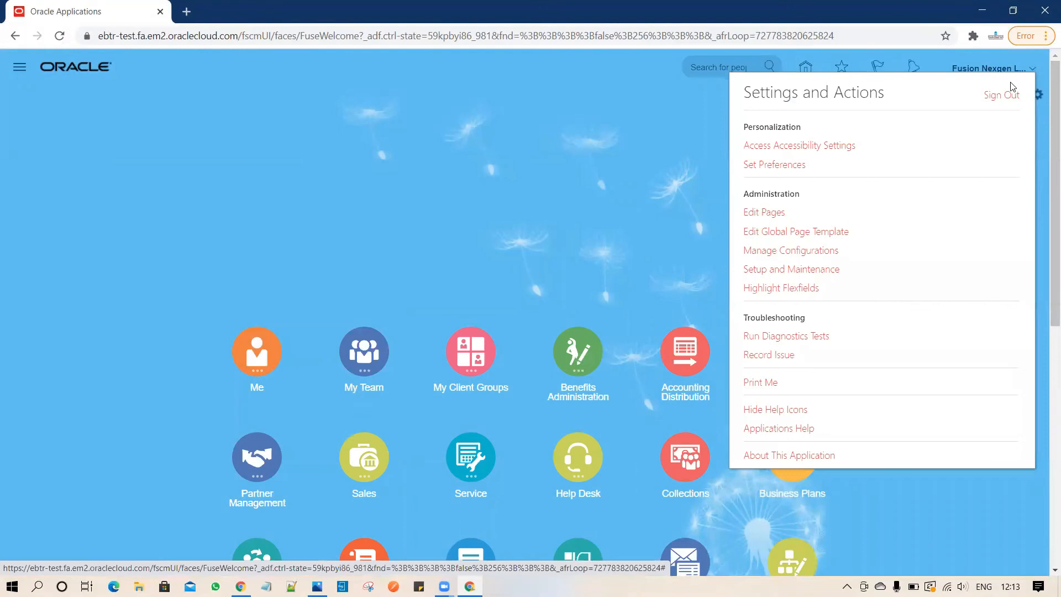
left_click(998, 97)
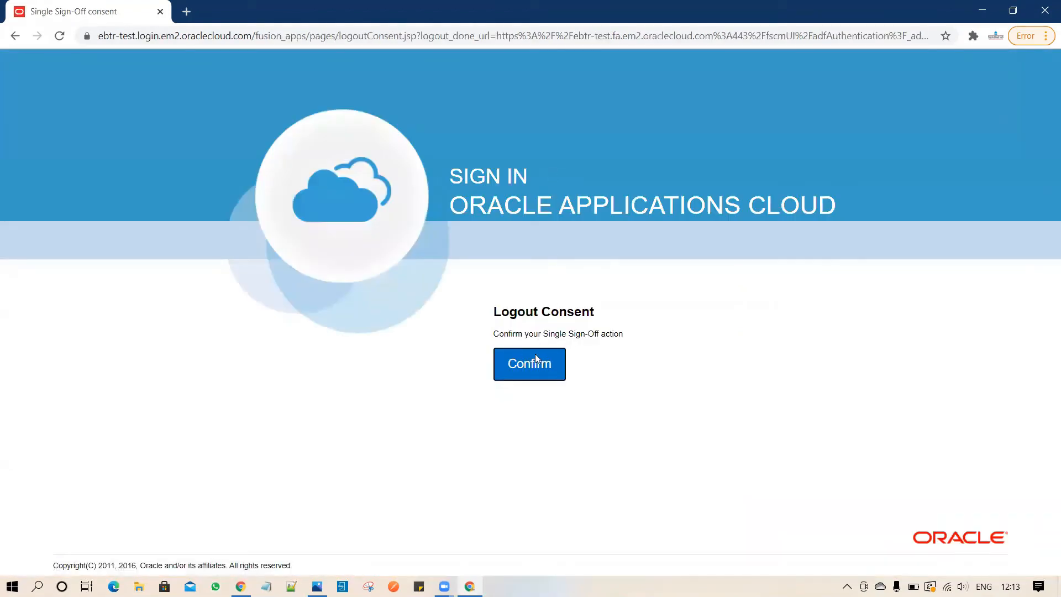
left_click(532, 363)
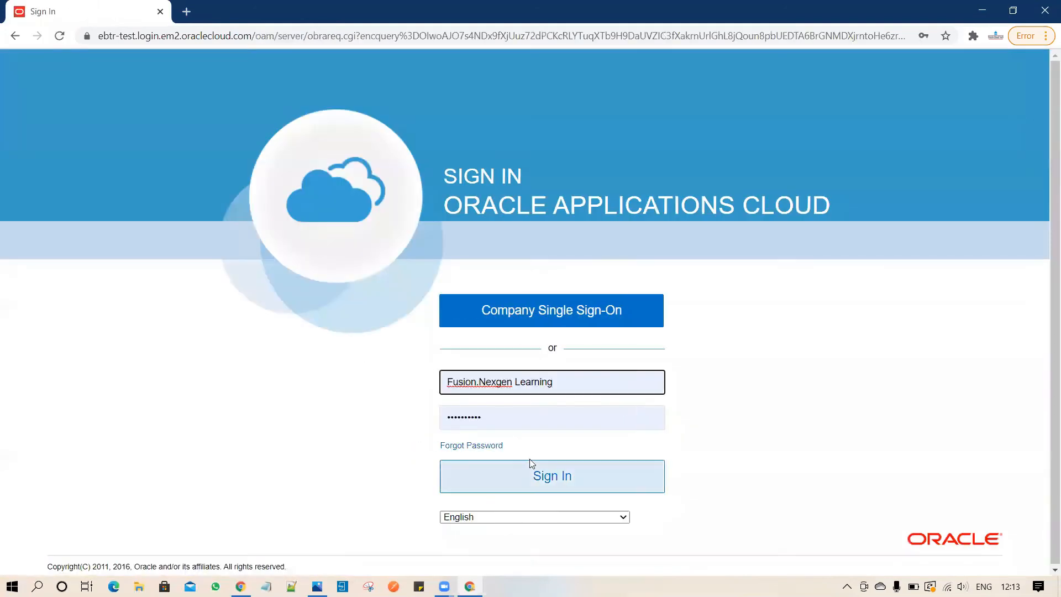
left_click(541, 483)
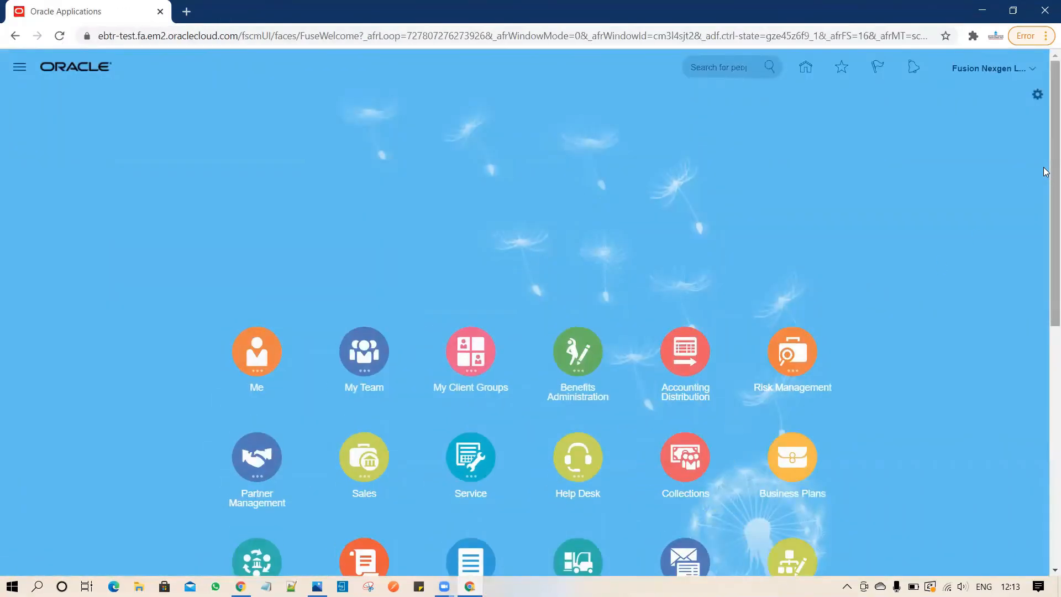
Go to the Order Management work area and start a blank order in AQUA PUNE BU.
scroll(1045, 288, "down", 3)
scroll(1046, 296, "down", 2)
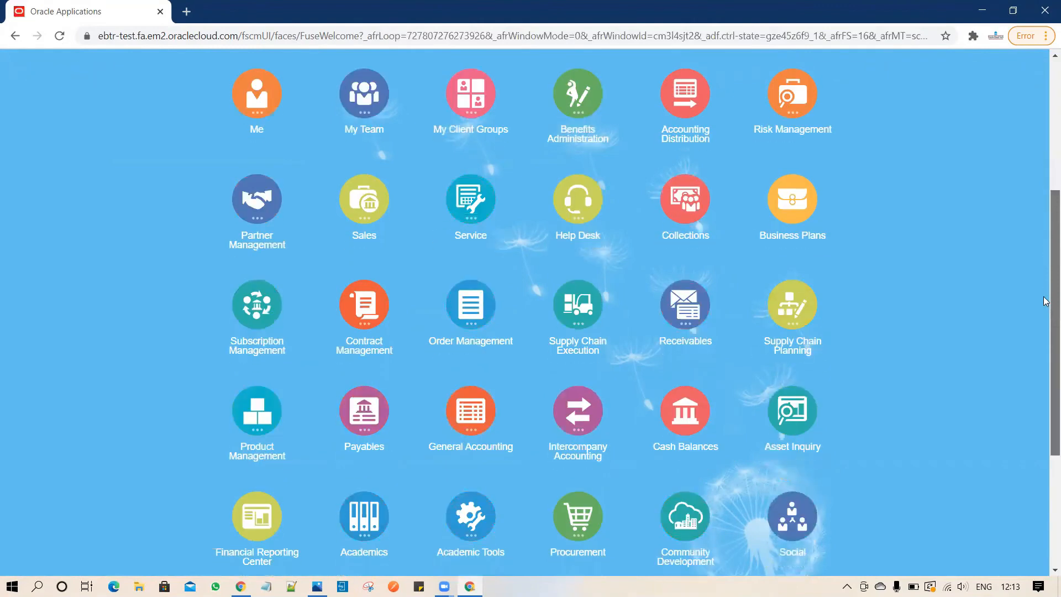
scroll(1046, 301, "down", 1)
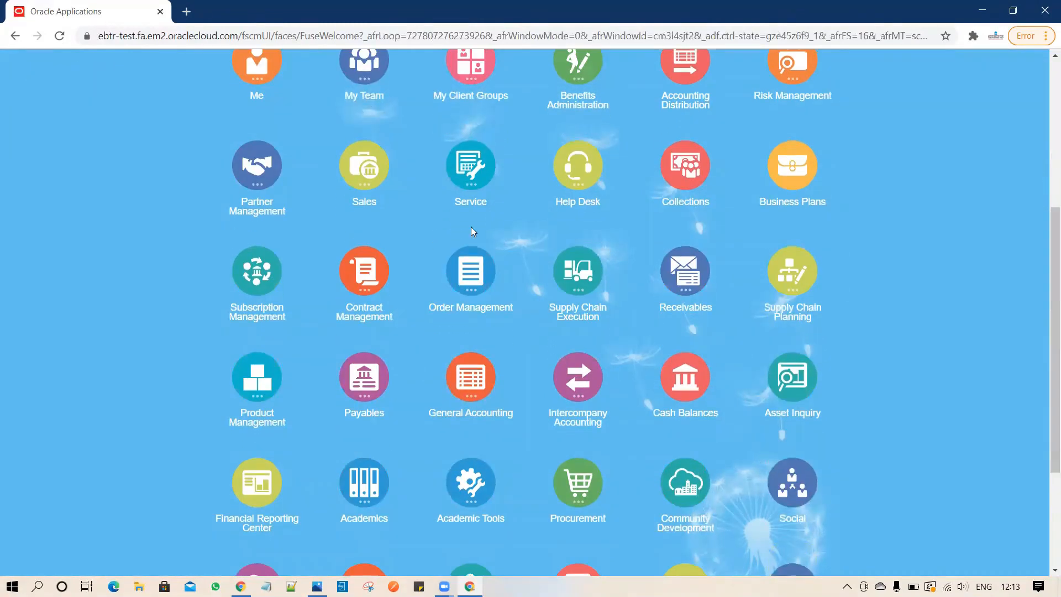
left_click(471, 271)
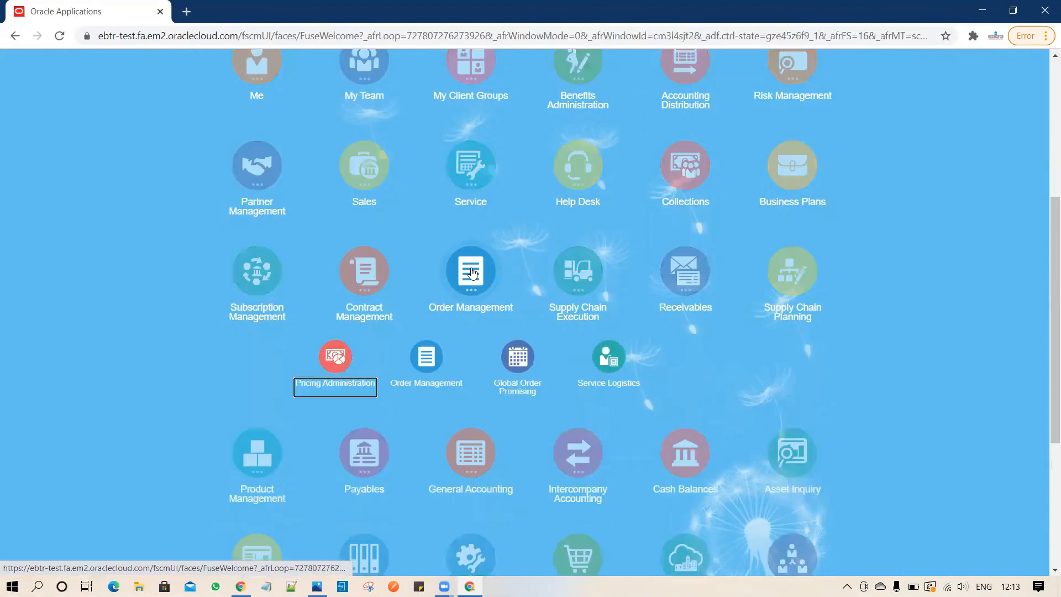
left_click(426, 359)
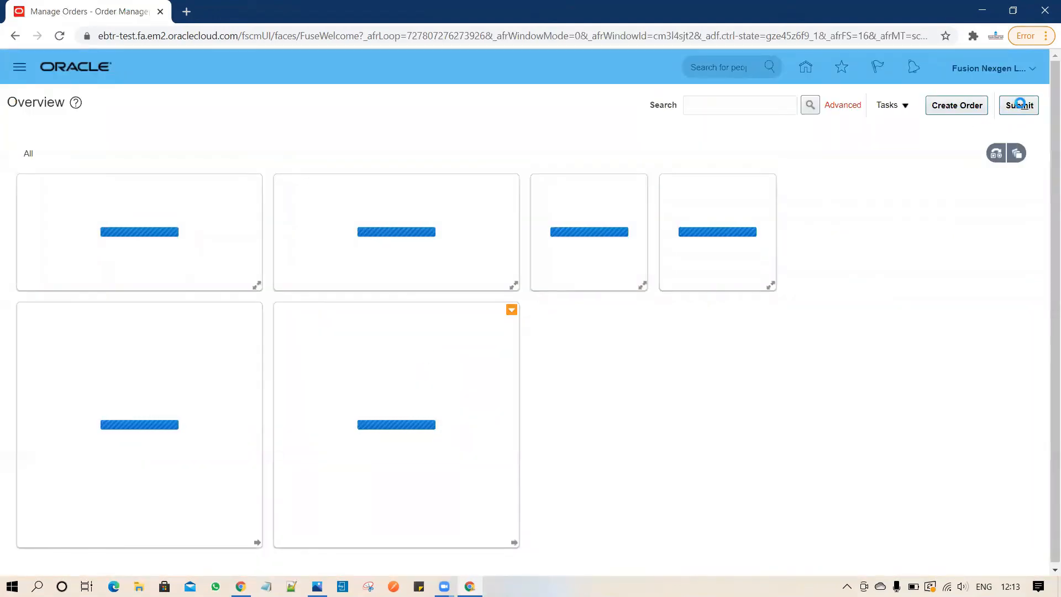
left_click(956, 107)
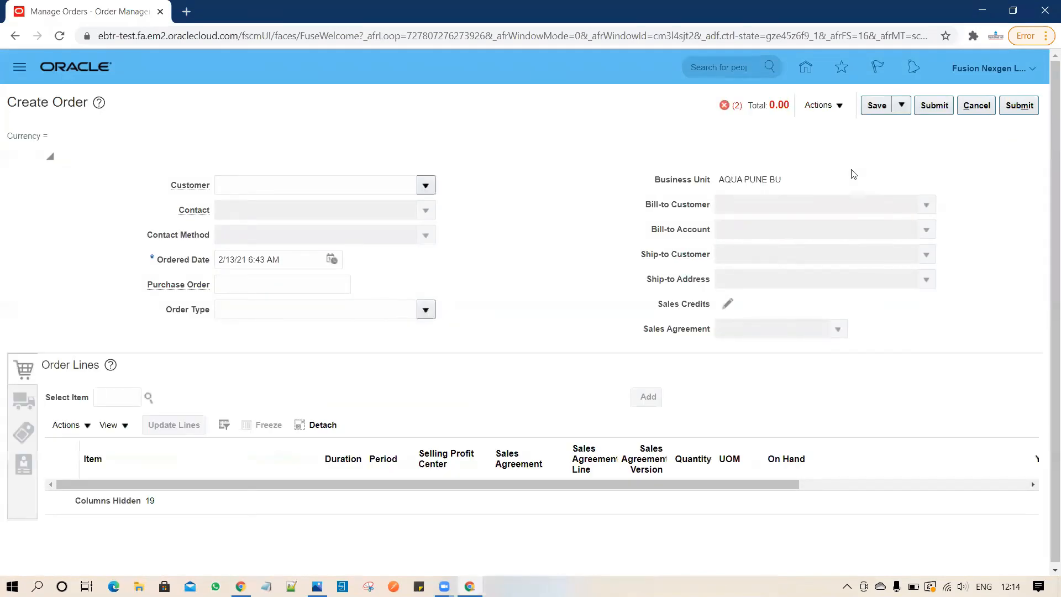
left_click(841, 105)
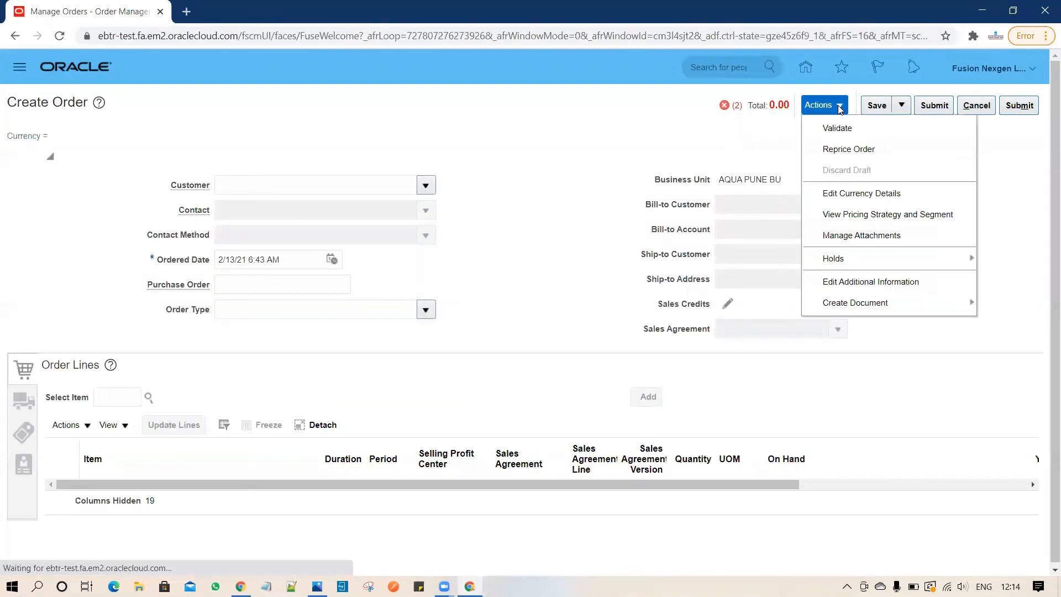
left_click(879, 283)
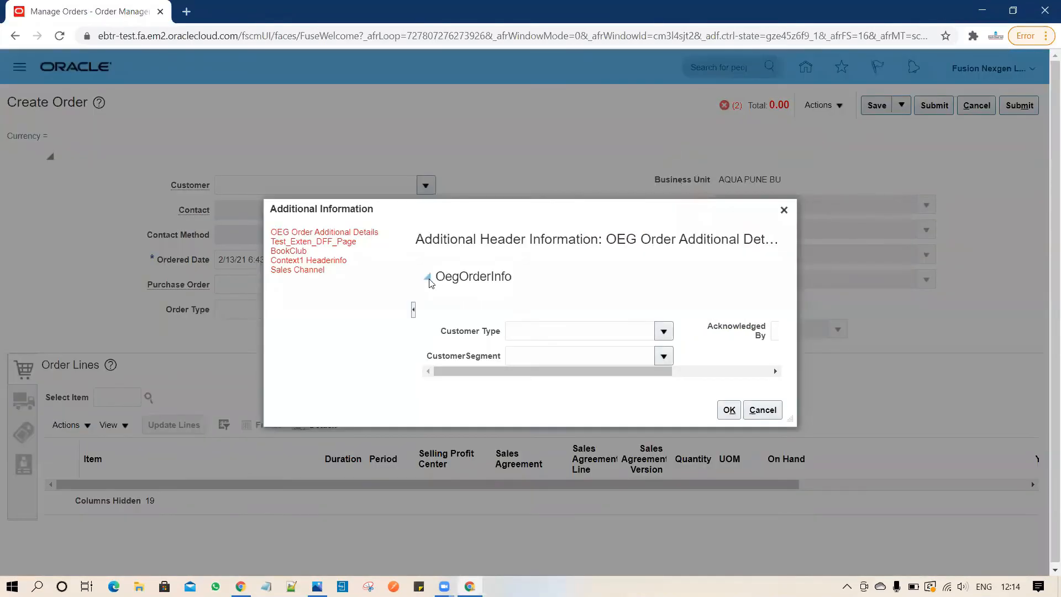
left_click(302, 271)
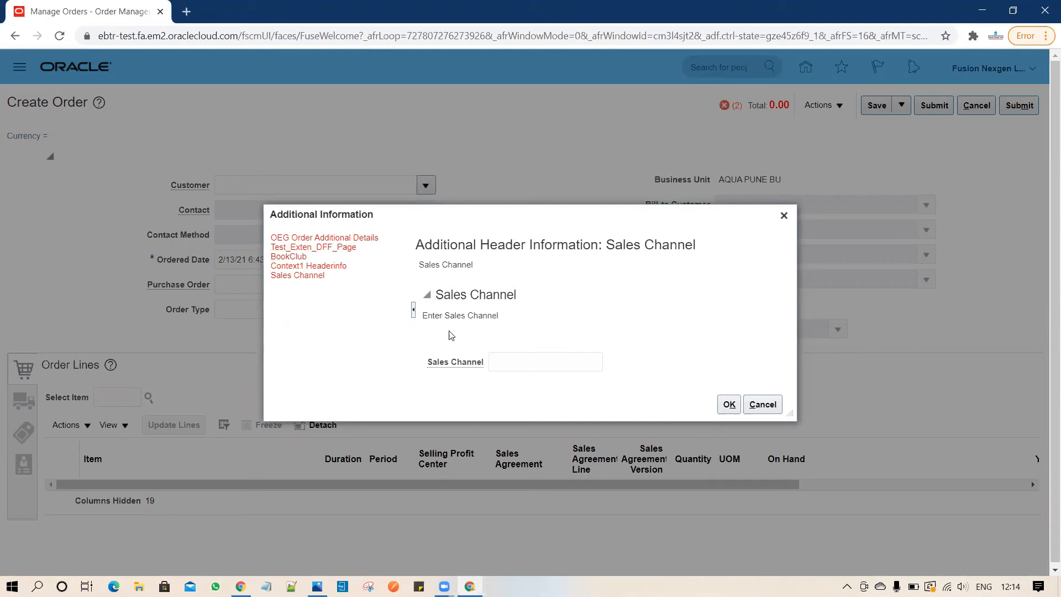
mouse_move(459, 368)
left_click(516, 364)
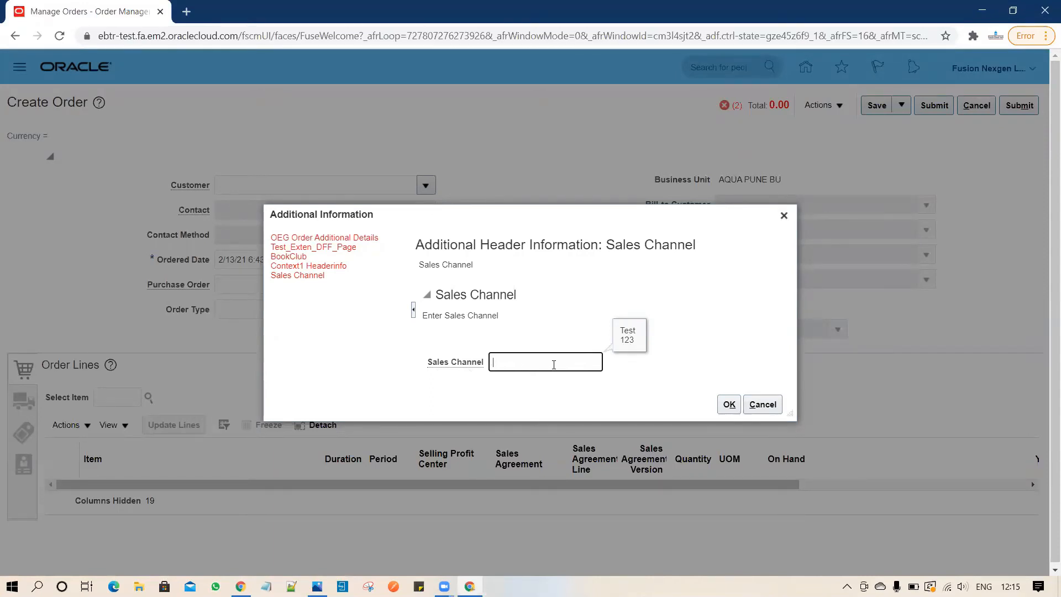
left_click(784, 215)
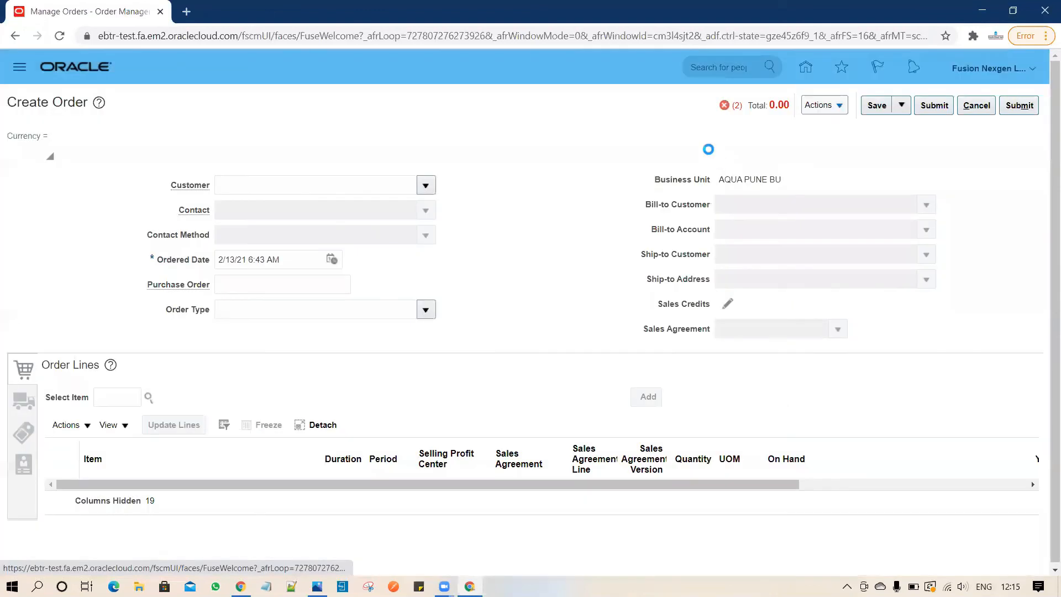
Leave the unsaved order for Setup and Maintenance and open the setup task Search page.
left_click(1034, 73)
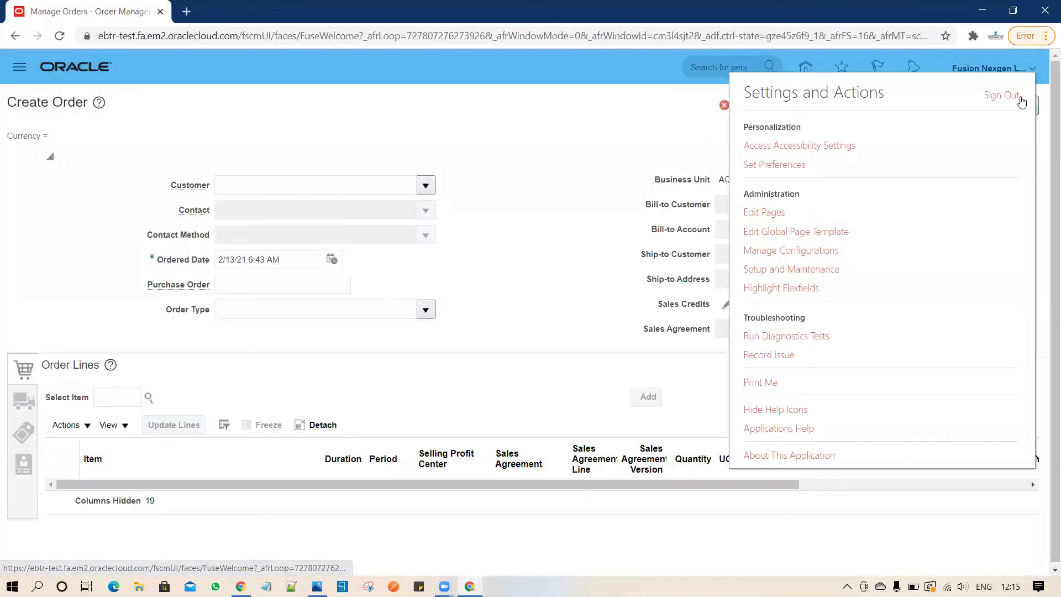
left_click(808, 270)
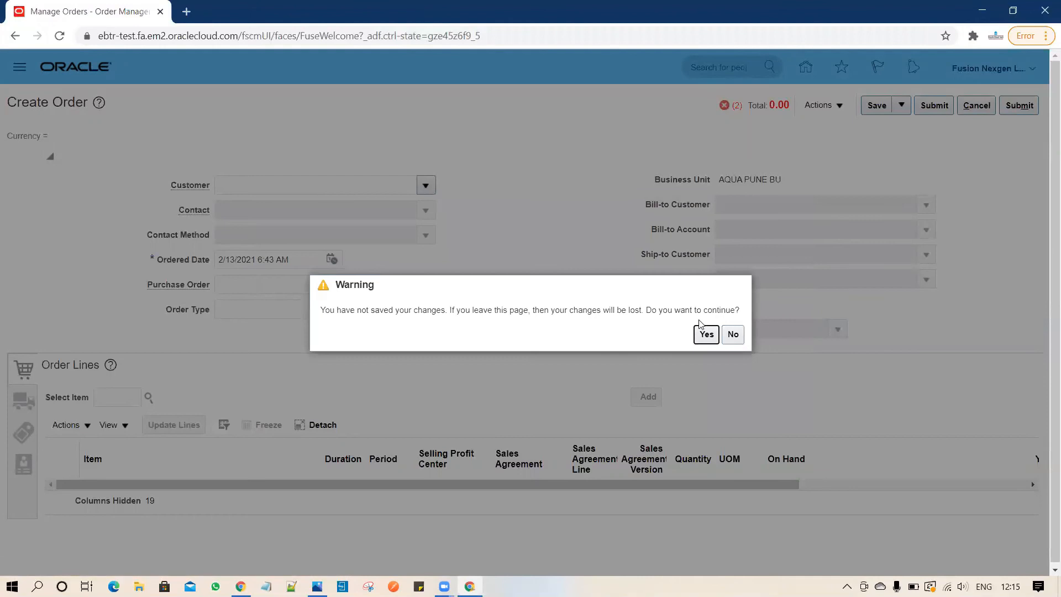
left_click(706, 333)
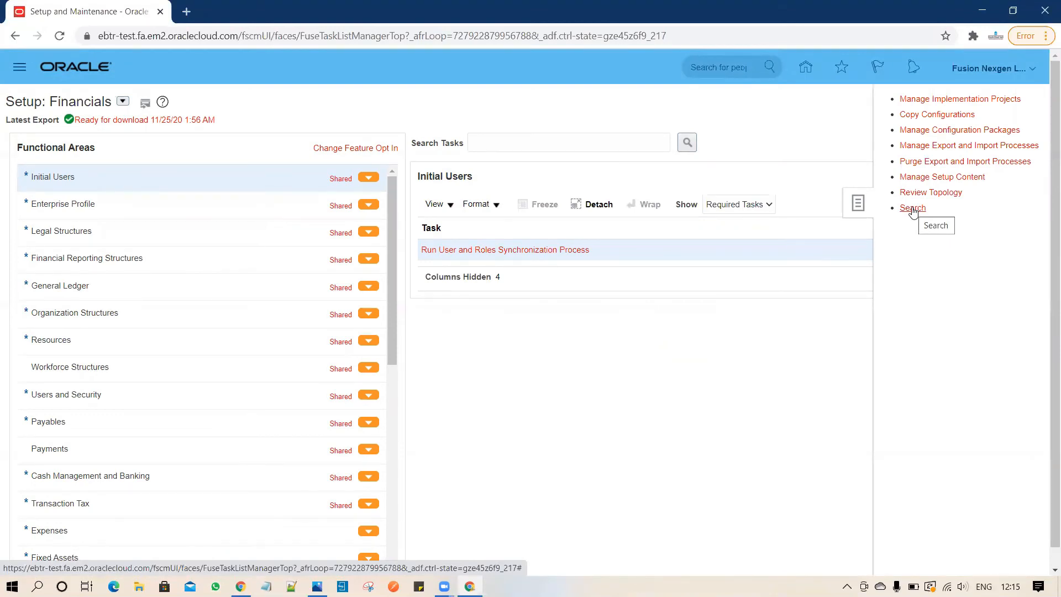
left_click(912, 210)
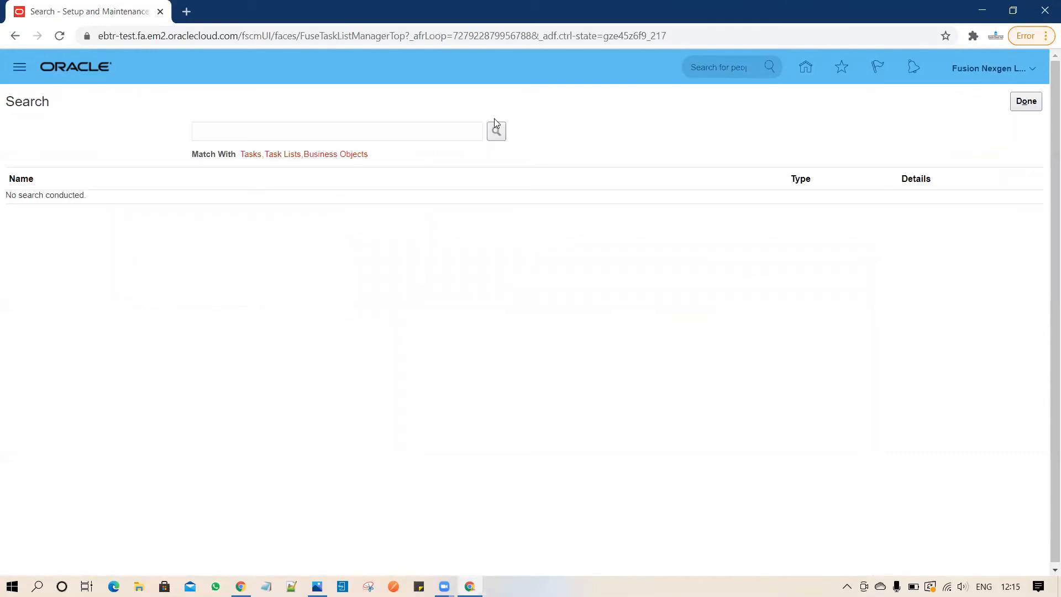
Search tasks for 'Manage%Exte%' and open Manage Extensible Flexfields.
left_click(402, 126)
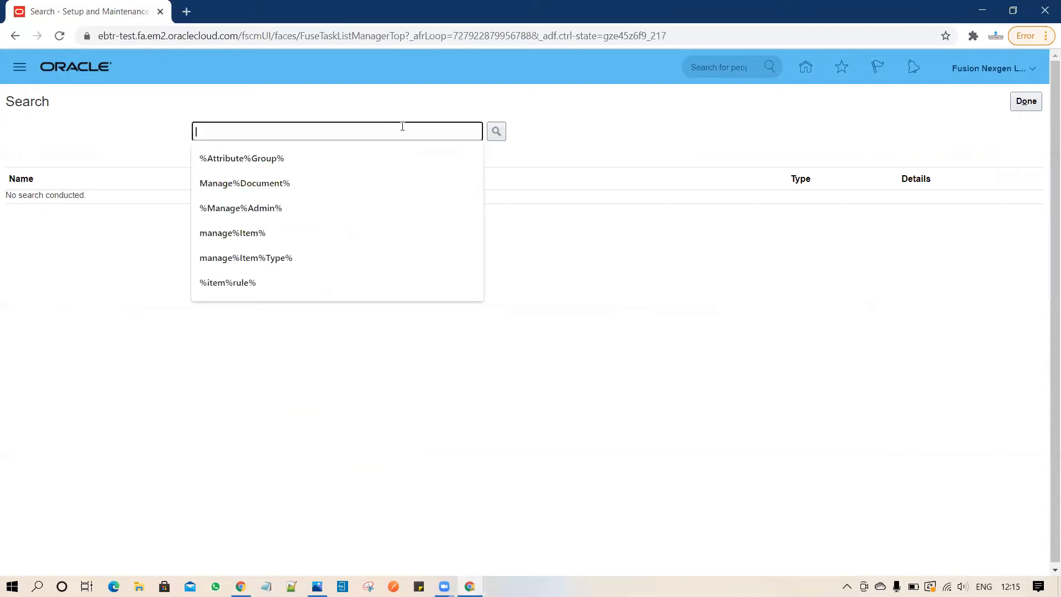
type("Manage%")
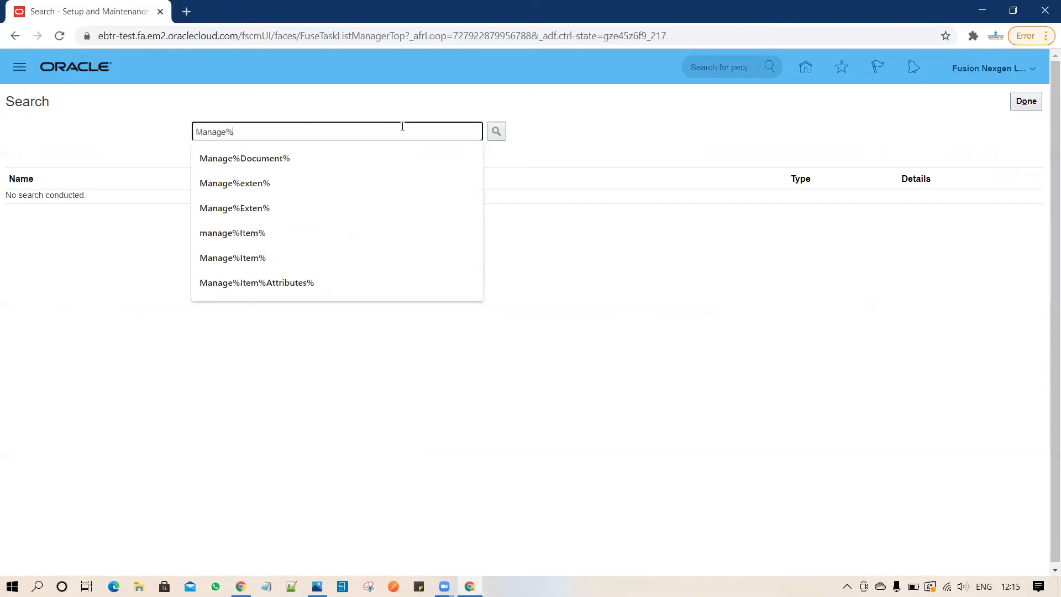
type("Exte")
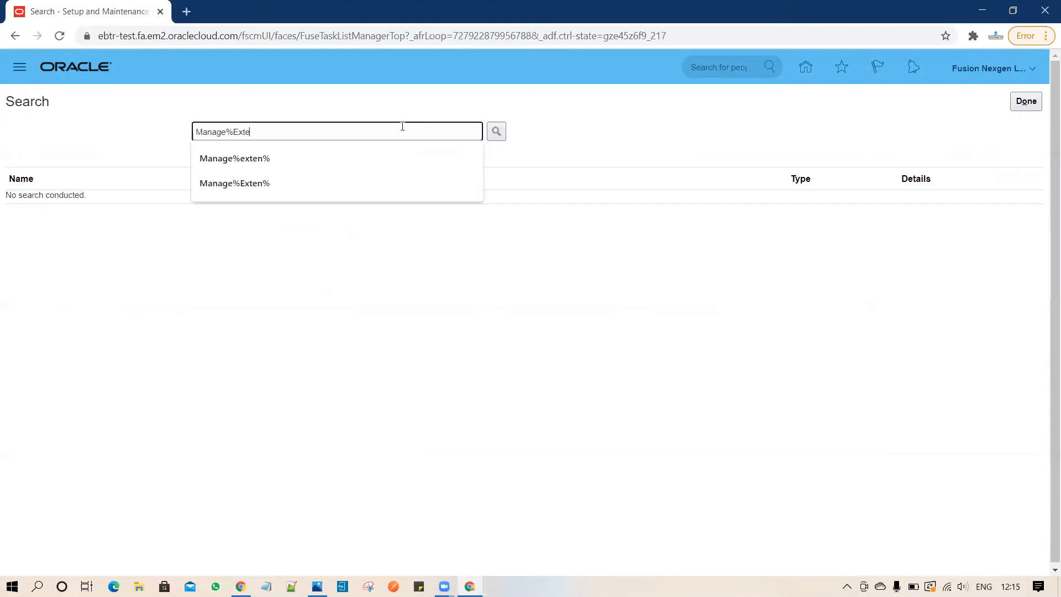
type("%")
key("Return")
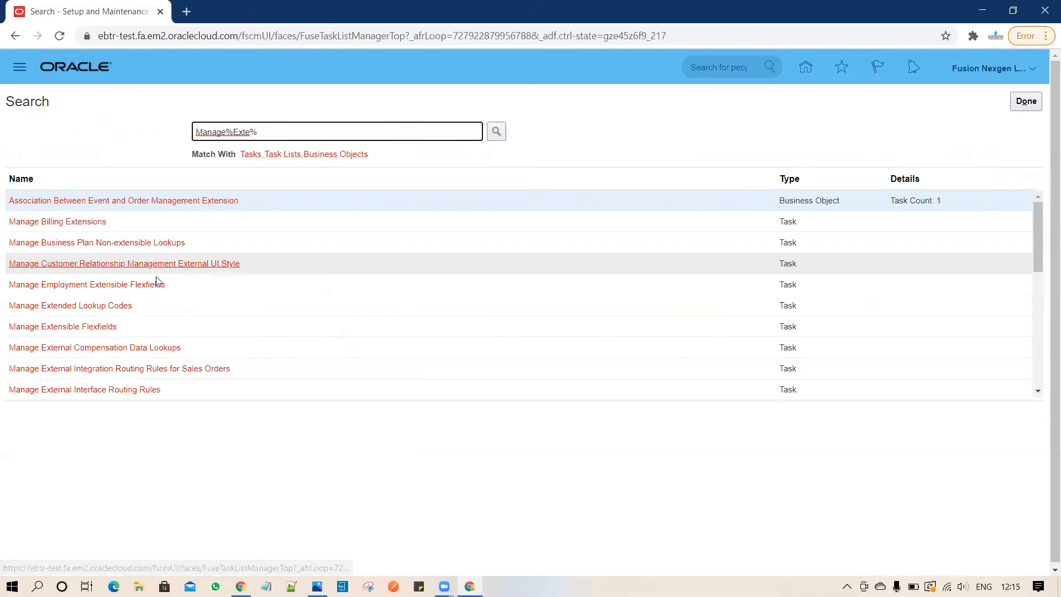
left_click(93, 328)
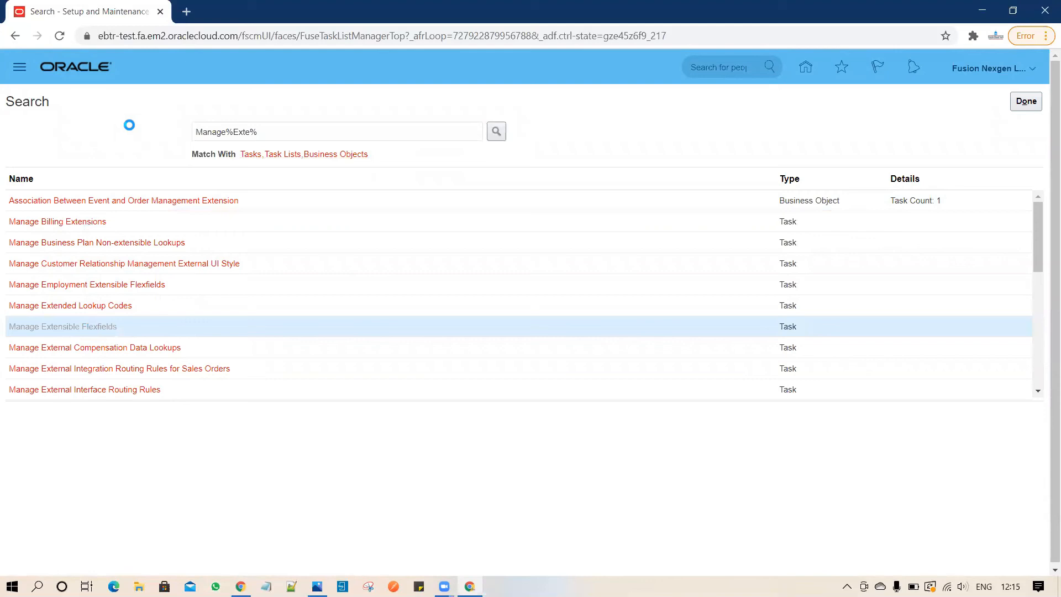
left_click(140, 151)
Search flexfields by name, edit Fulfillment Line Information, and select its Additional Fulfillment Line Information category.
type("Ful")
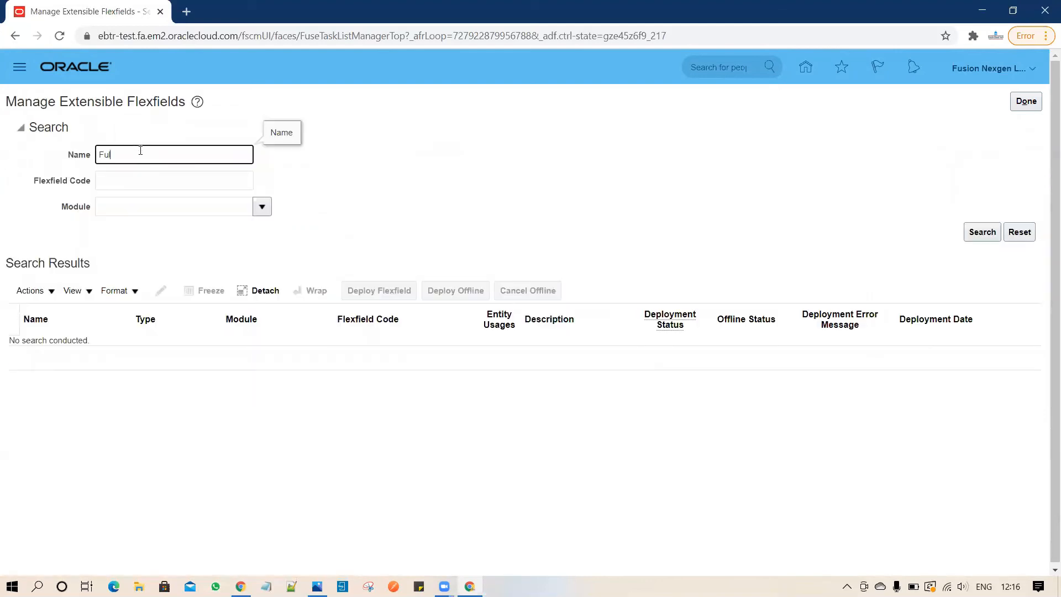
key("Return")
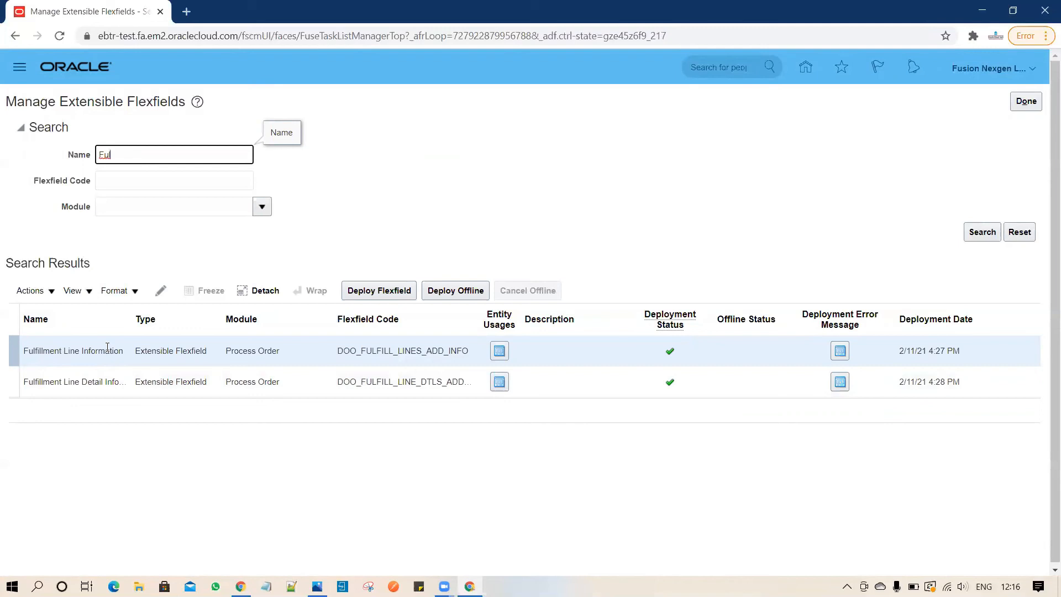
left_click(165, 296)
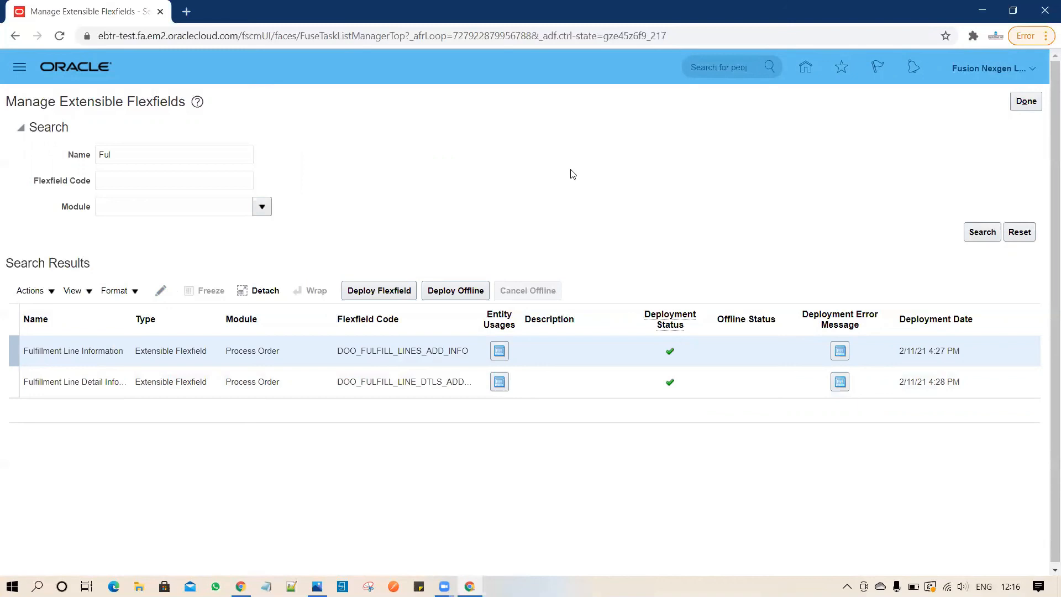
left_click(284, 294)
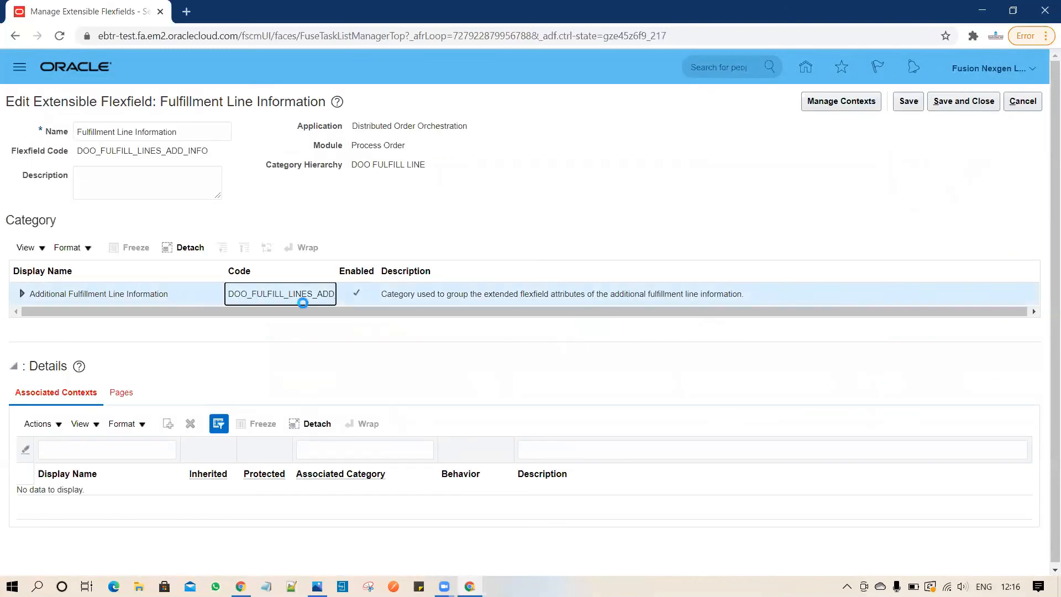
Create a new context named Test with description Test and Single Row behavior.
left_click(840, 105)
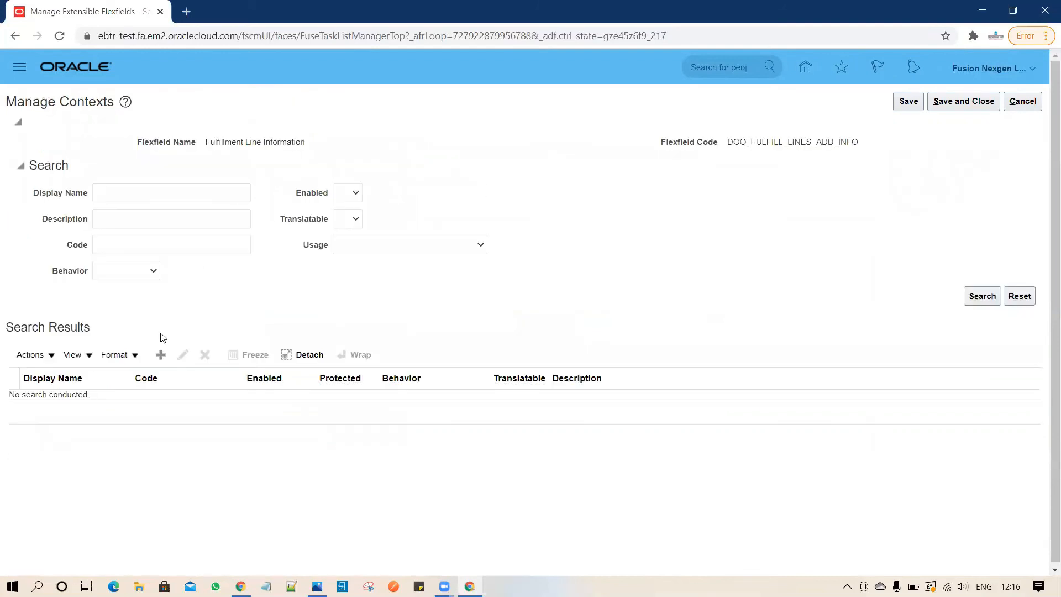
left_click(161, 354)
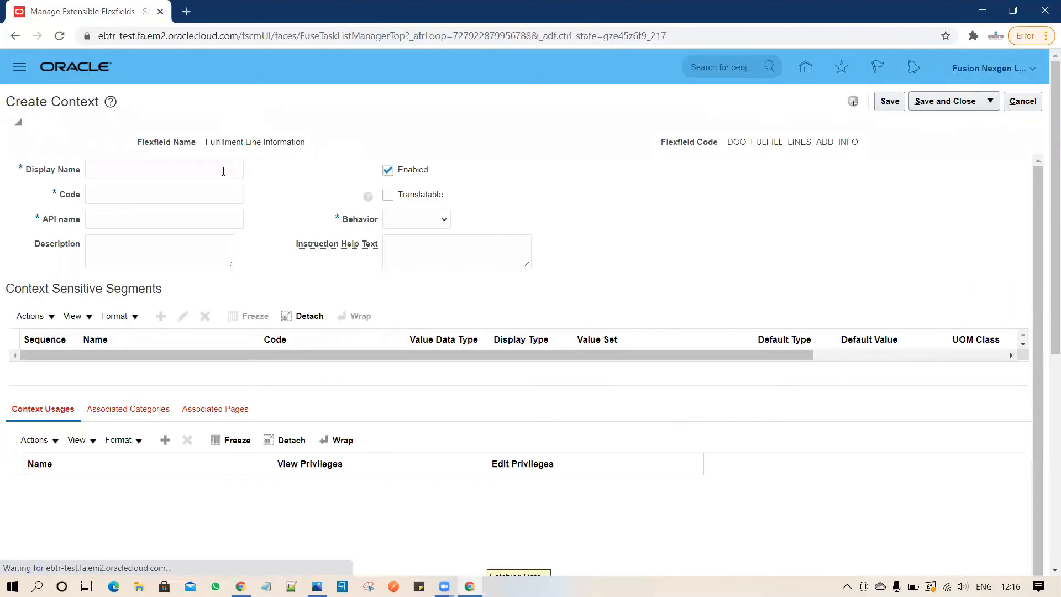
type("st")
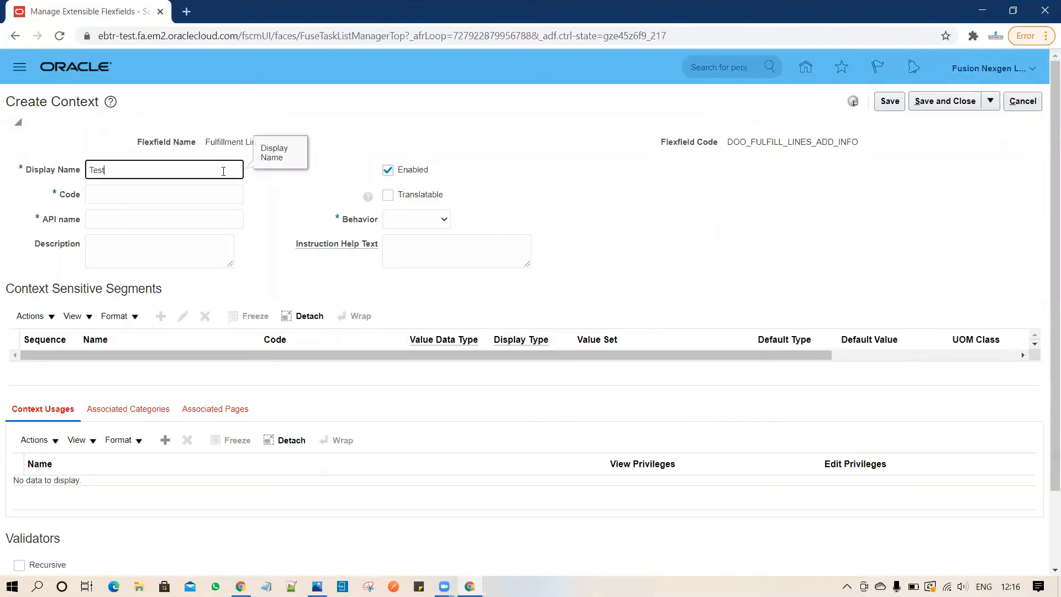
left_click(173, 249)
type("Test")
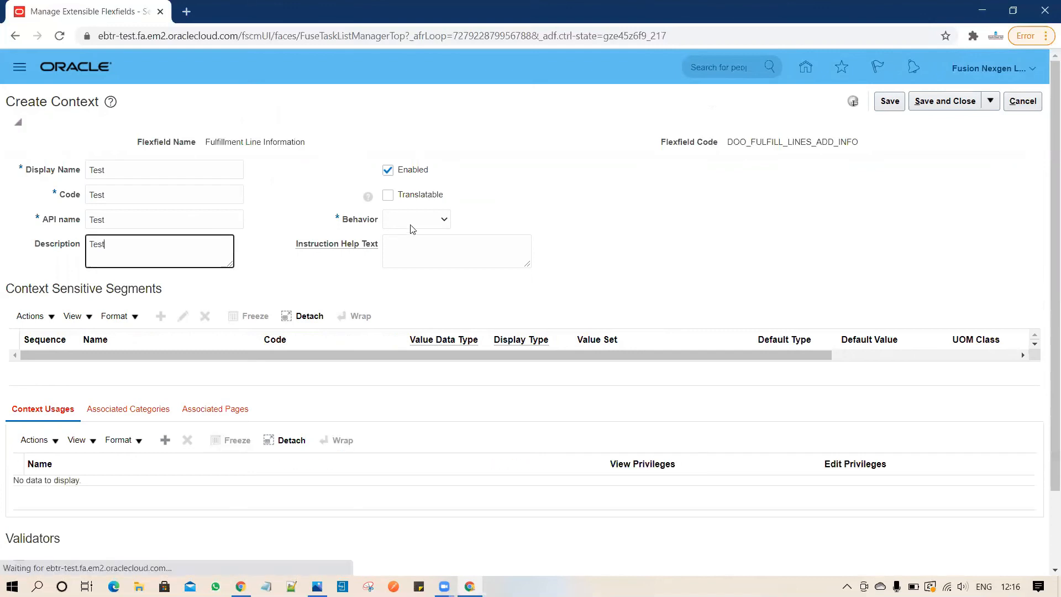
left_click(414, 223)
left_click(421, 255)
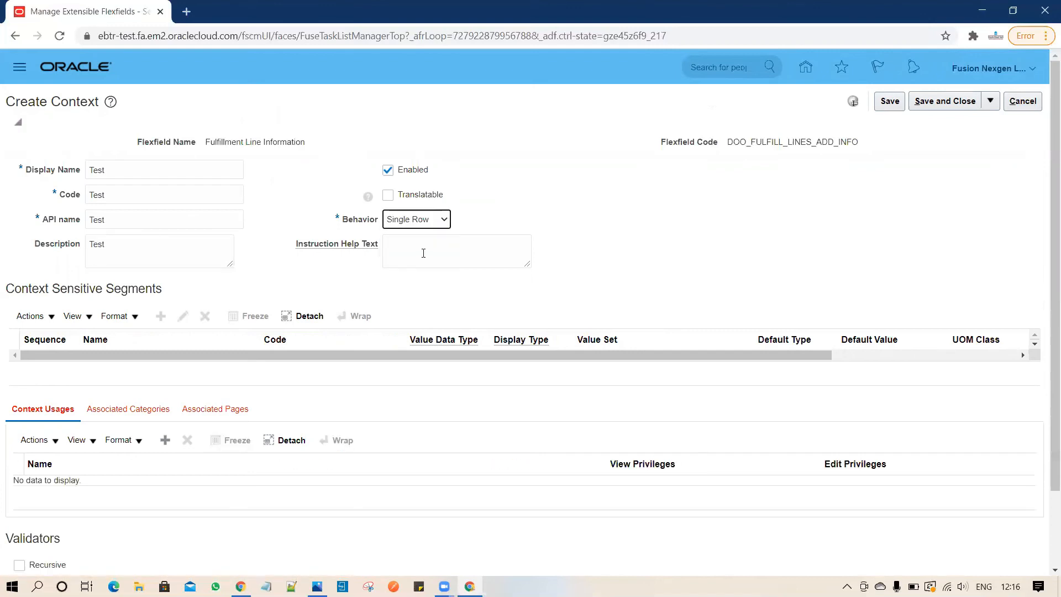
left_click(428, 250)
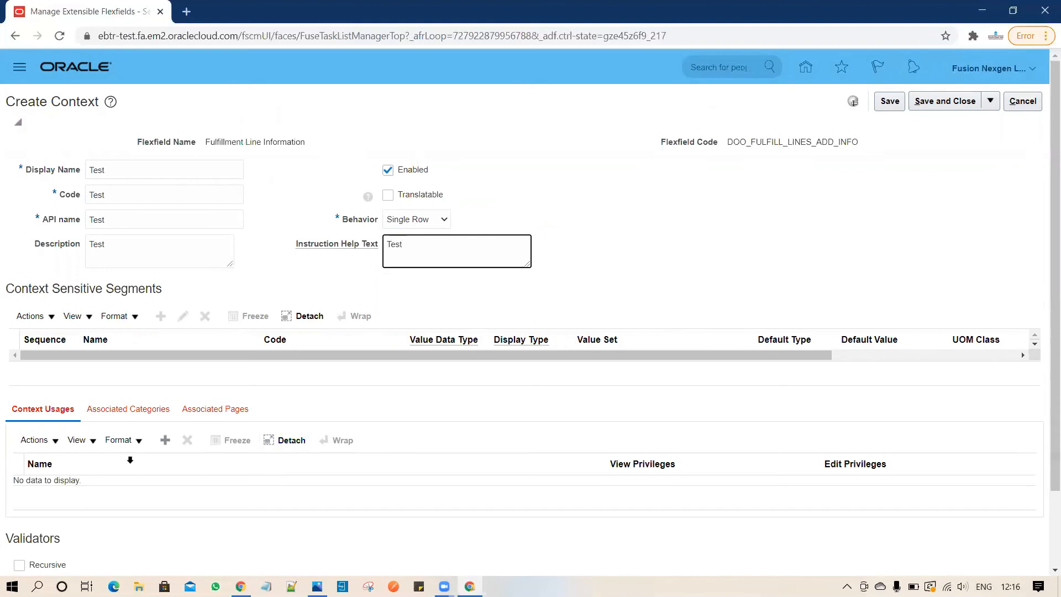
Add the Additional Fulfillment Line Information usage to the Test context and save it.
left_click(165, 441)
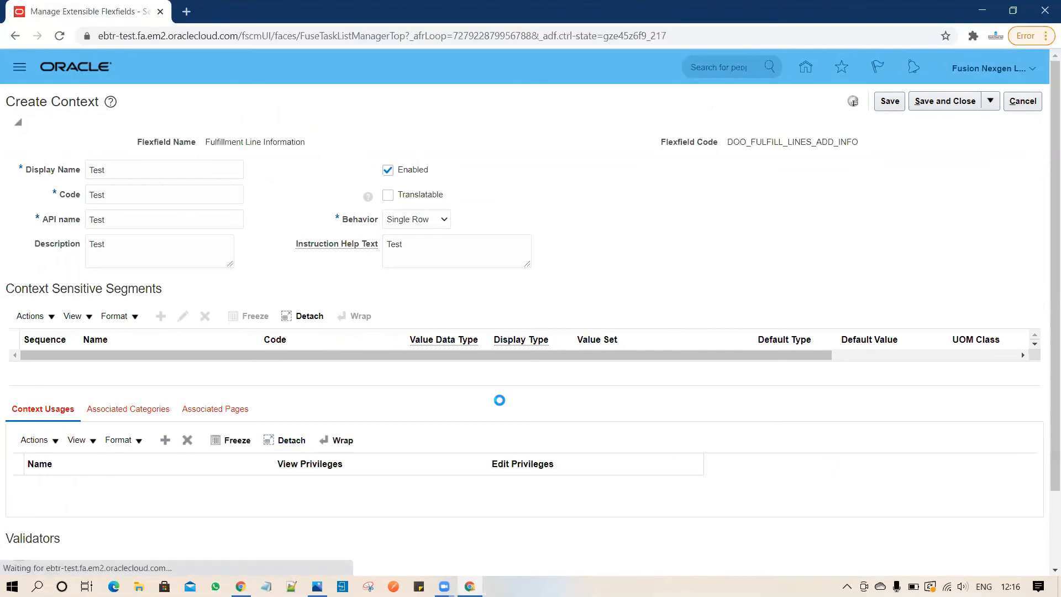
left_click(303, 497)
left_click(303, 513)
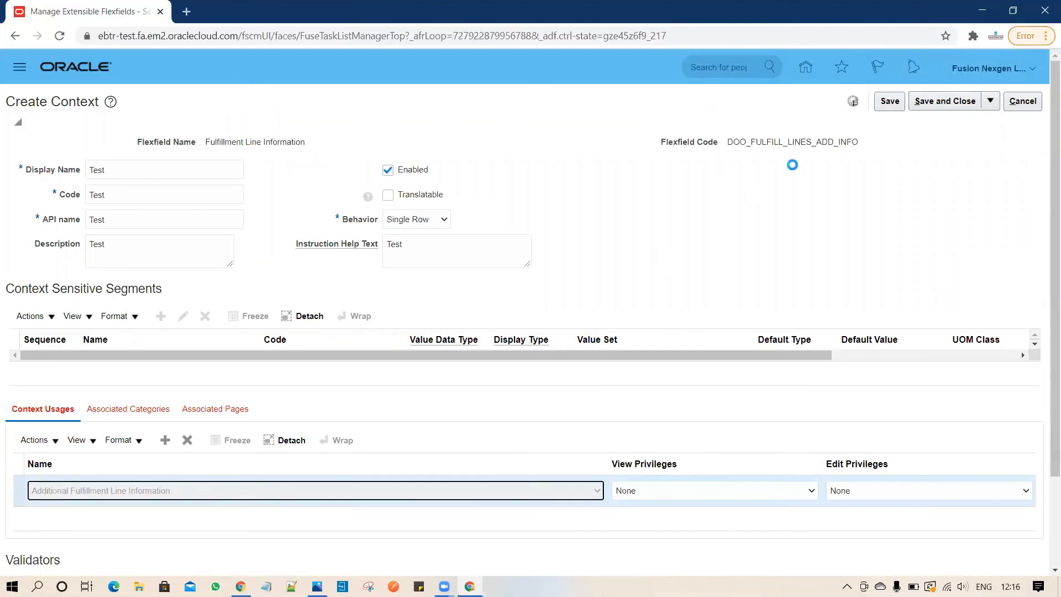
left_click(888, 105)
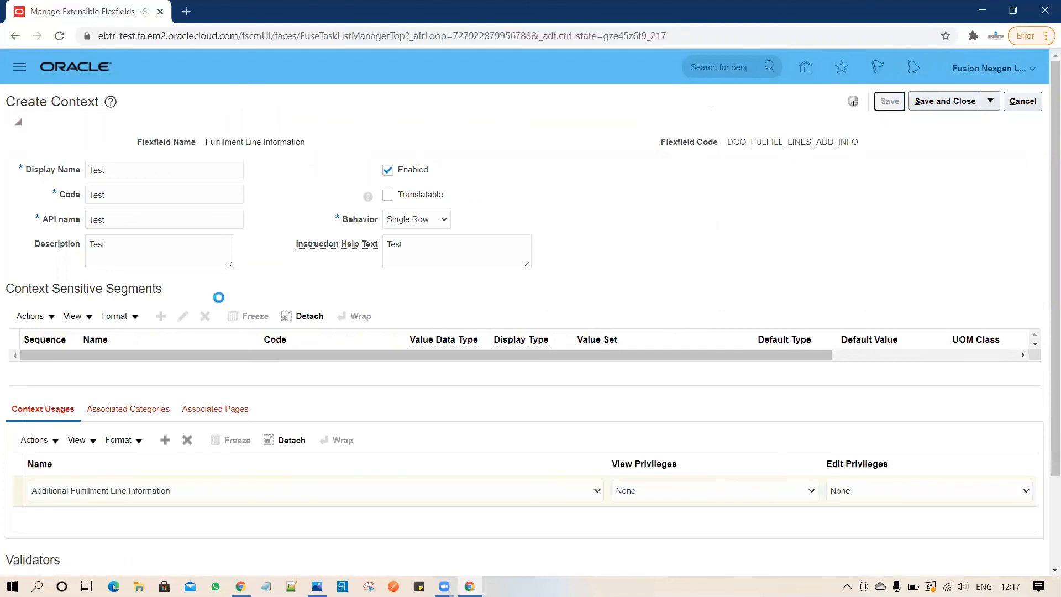
left_click(161, 311)
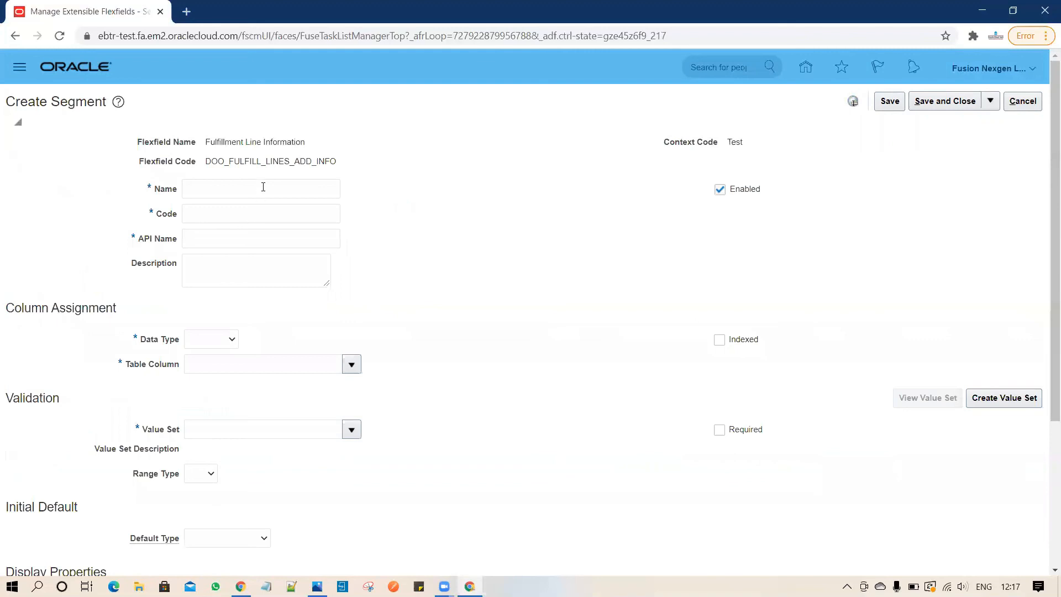
Name the new segment Test, with Character data type and the Sales Channel value set.
left_click(263, 188)
type("Test")
left_click(251, 266)
type("Te")
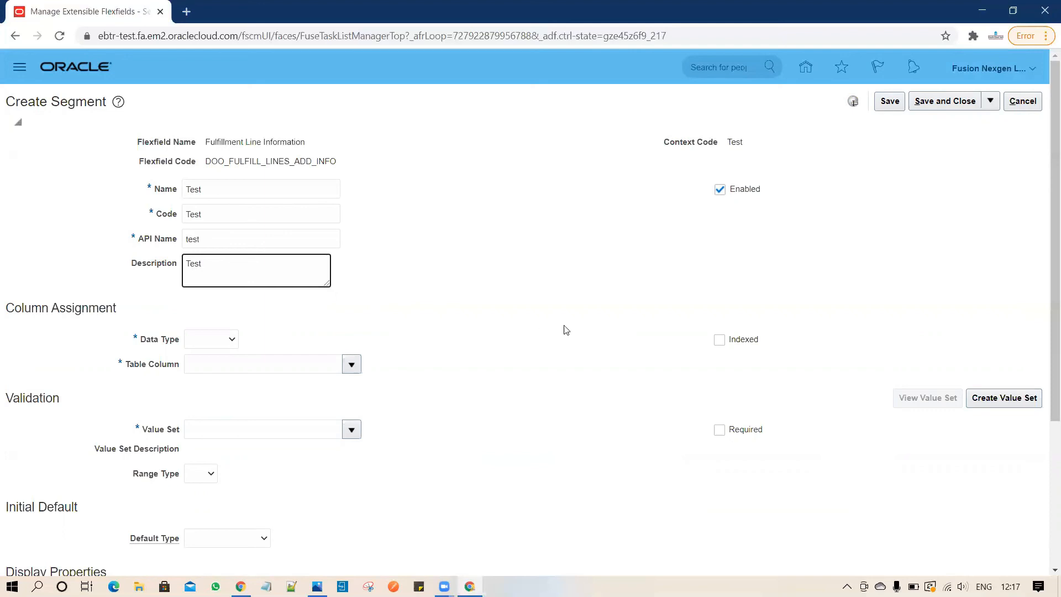
left_click(211, 339)
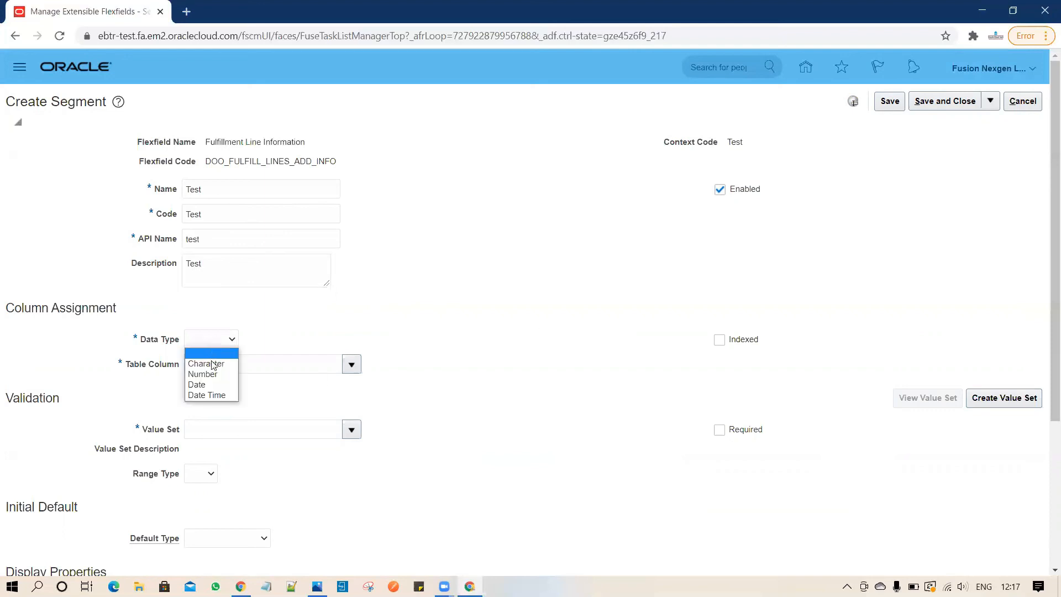
left_click(213, 365)
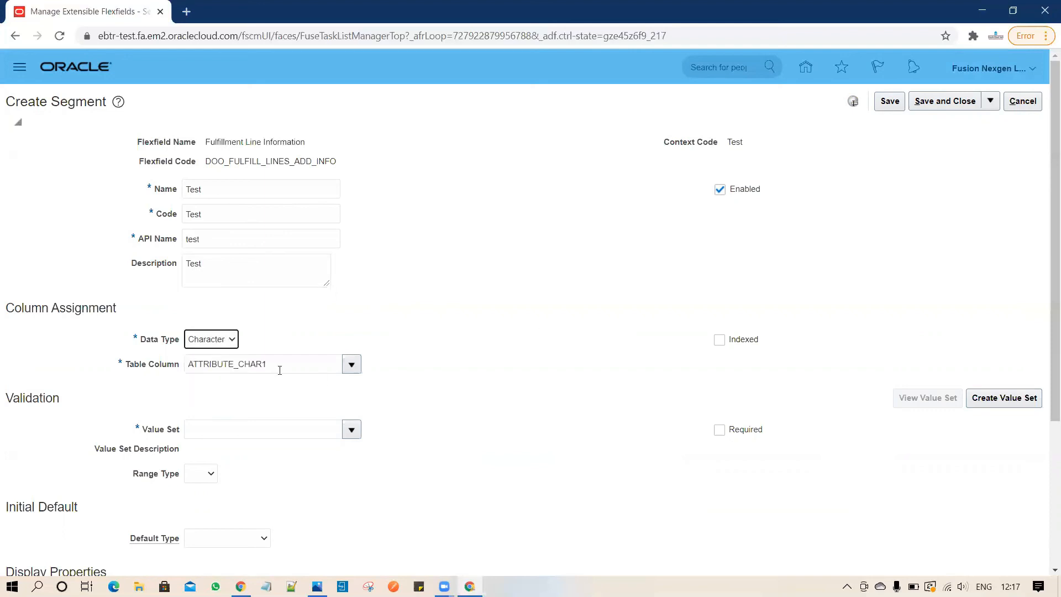
left_click(281, 429)
type("Sa")
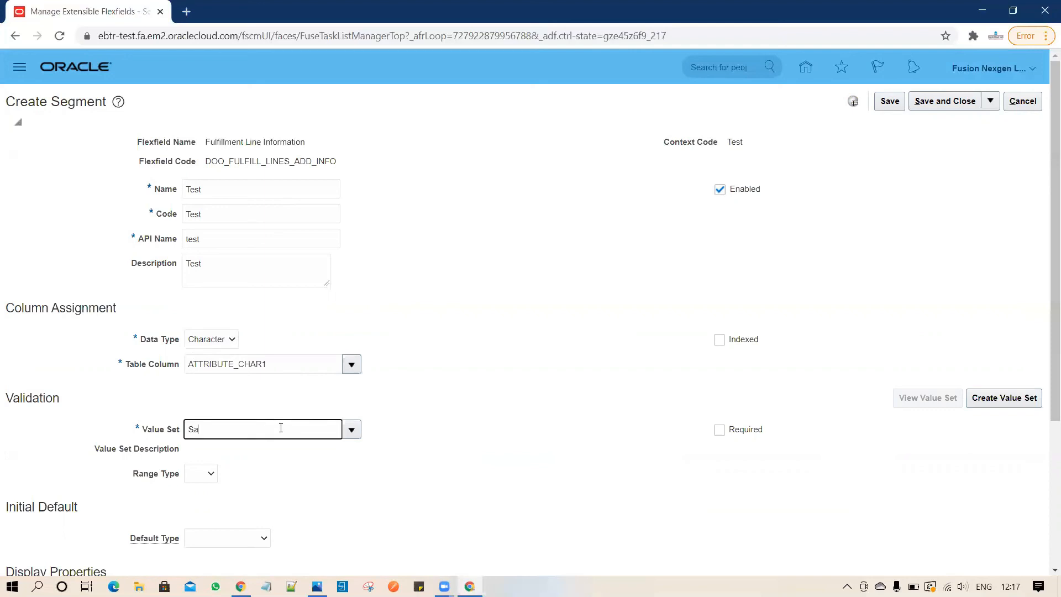
type("les Channel")
key("Tab")
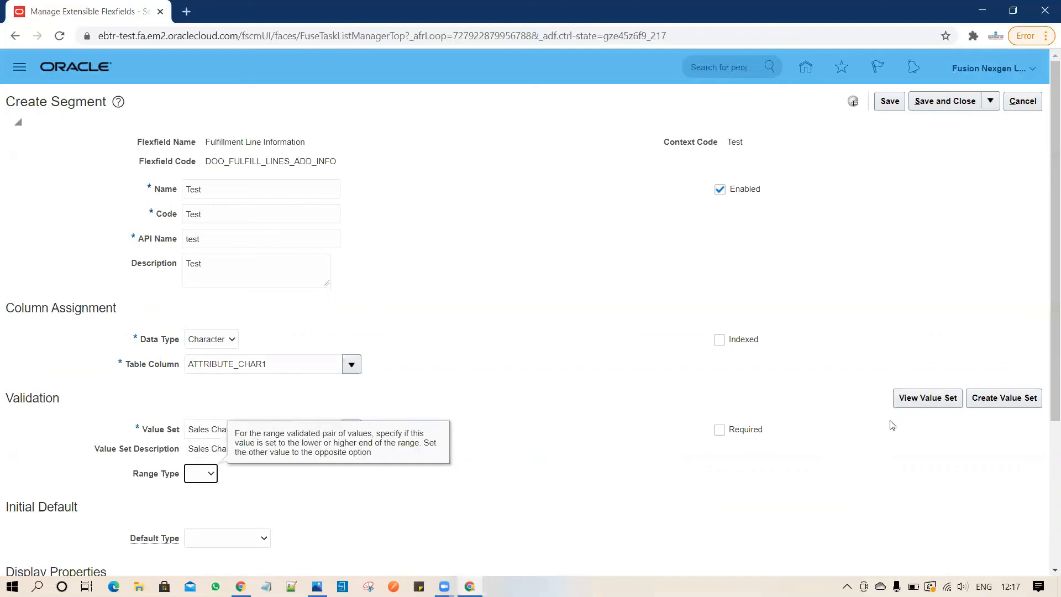
Give the Test segment display size 20 and height 1, enable BI, and save it.
left_click_drag(1047, 335, 1045, 481)
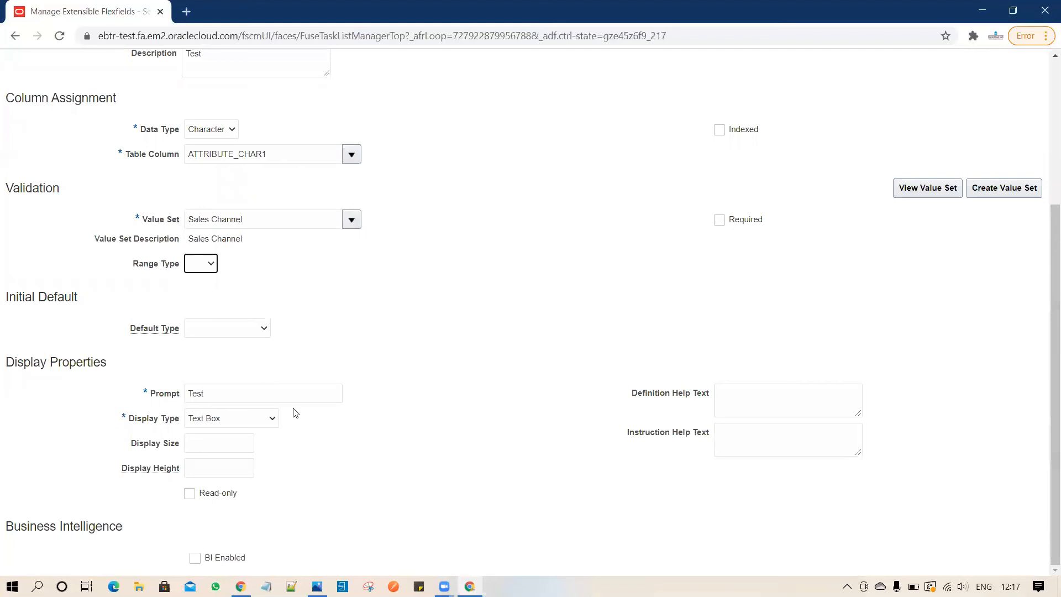
left_click(231, 443)
type("20")
key("Tab")
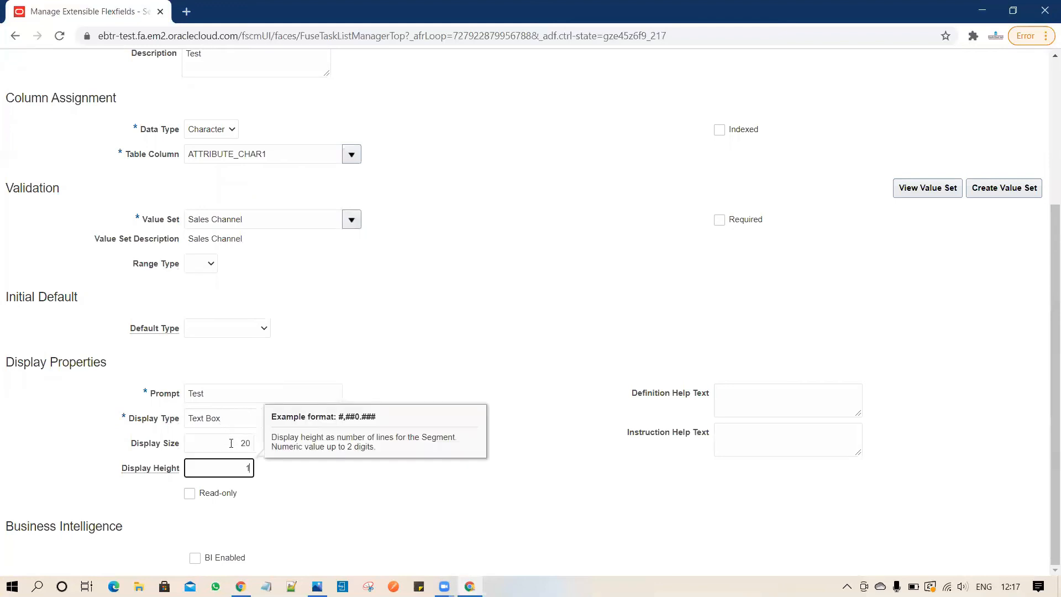
left_click(358, 495)
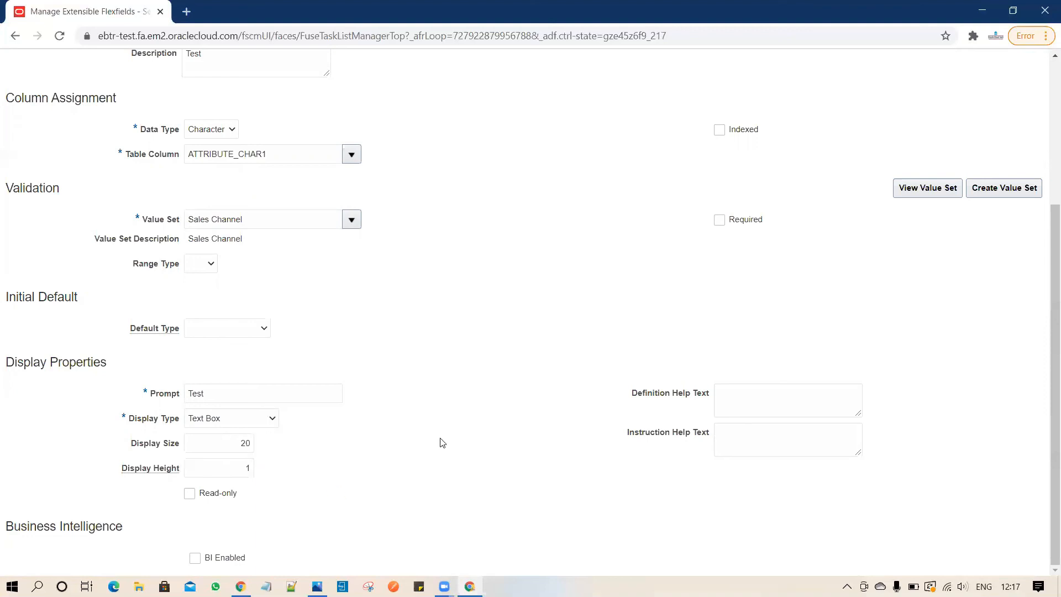
left_click(195, 558)
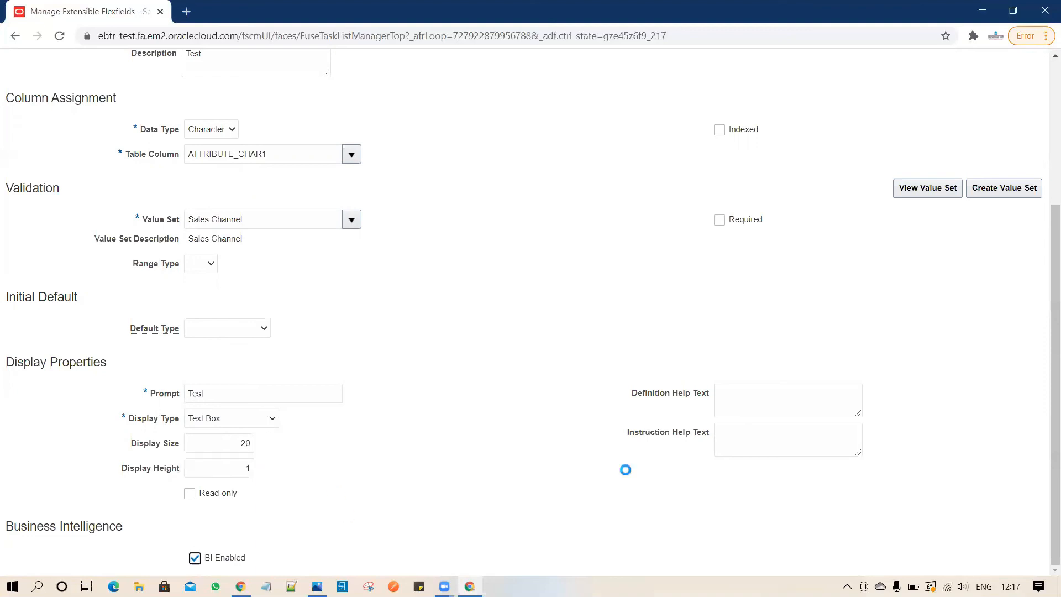
left_click(779, 402)
left_click(782, 439)
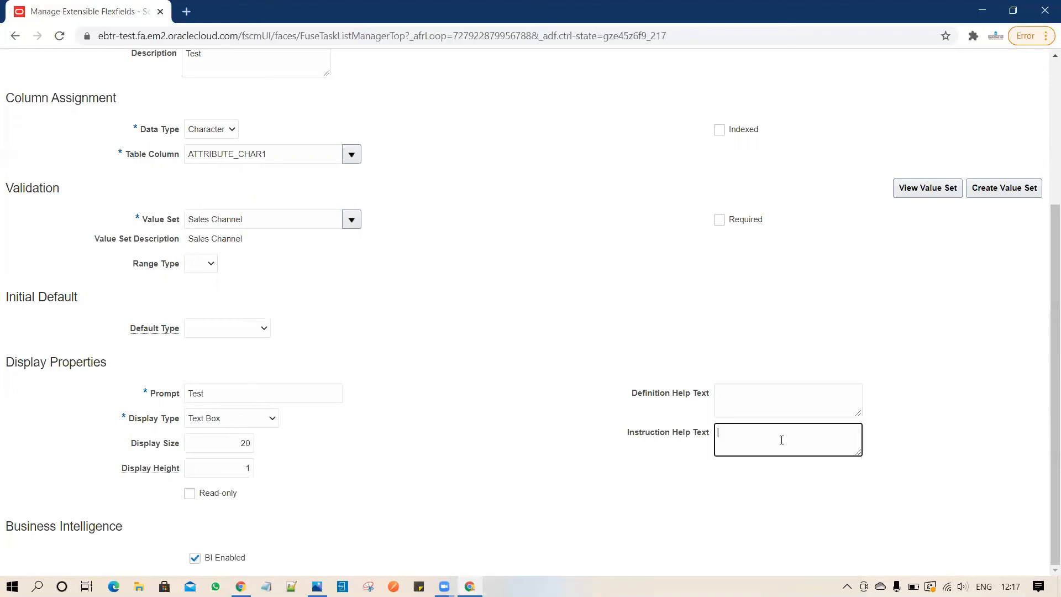
left_click(780, 402)
left_click(782, 436)
left_click_drag(1054, 314, 1054, 134)
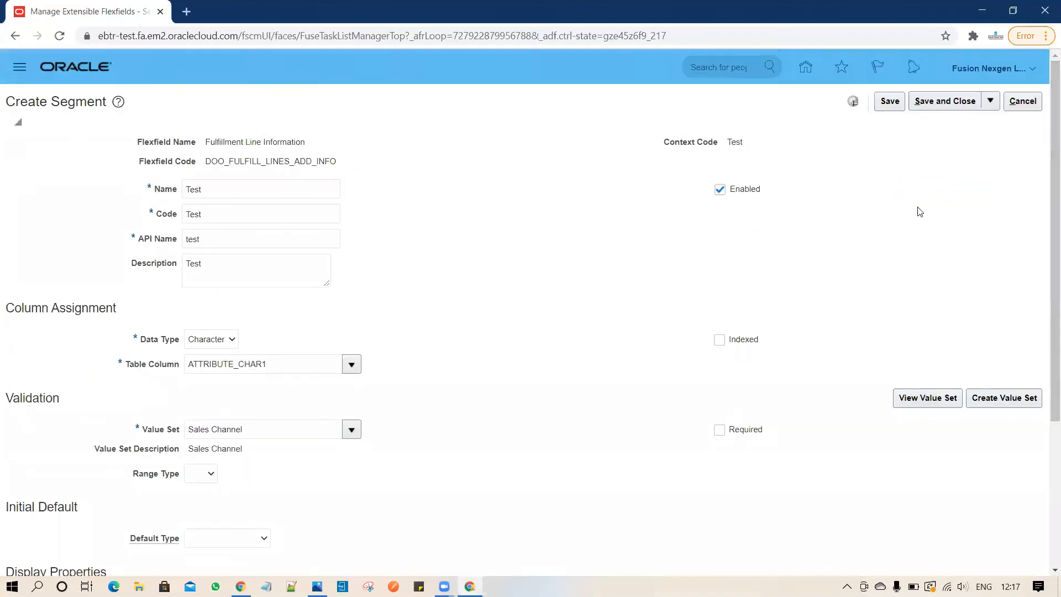
left_click(946, 102)
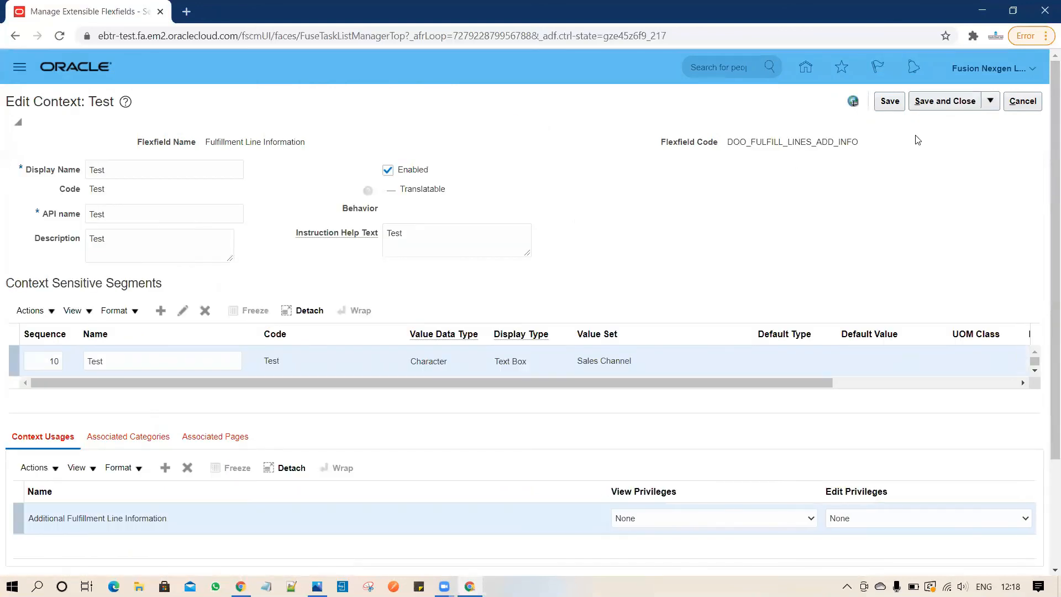
Save the Test context and associate it with the Additional Fulfillment Line Information category.
left_click(944, 107)
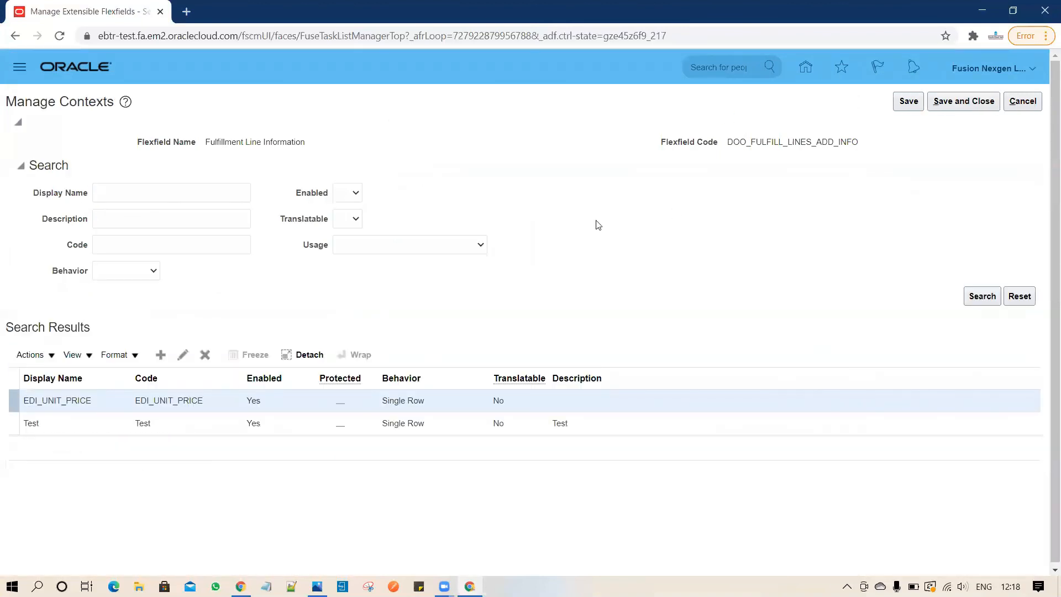
left_click(962, 107)
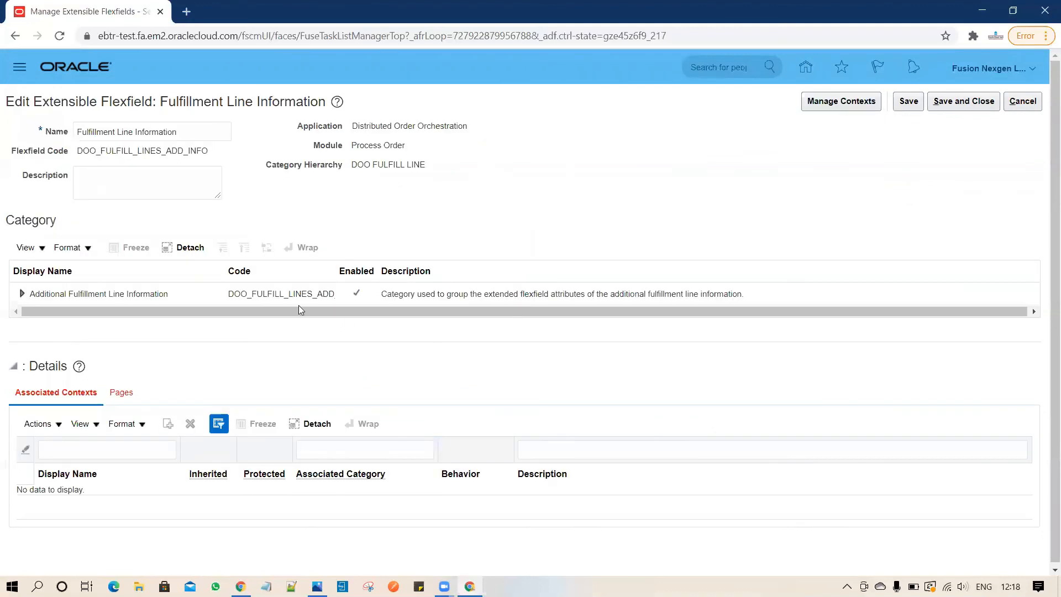
left_click(249, 295)
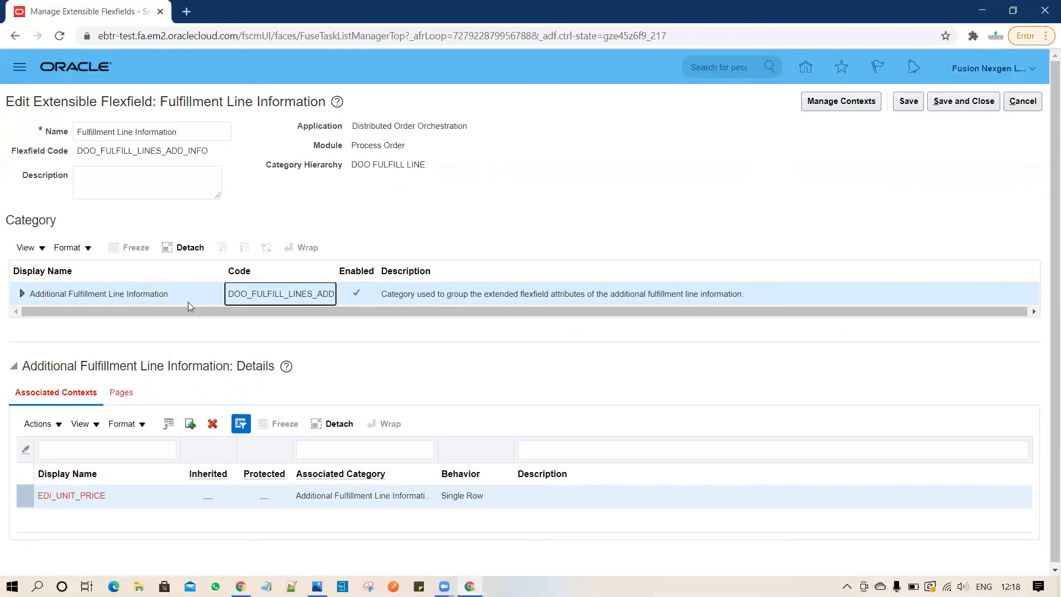
left_click(190, 425)
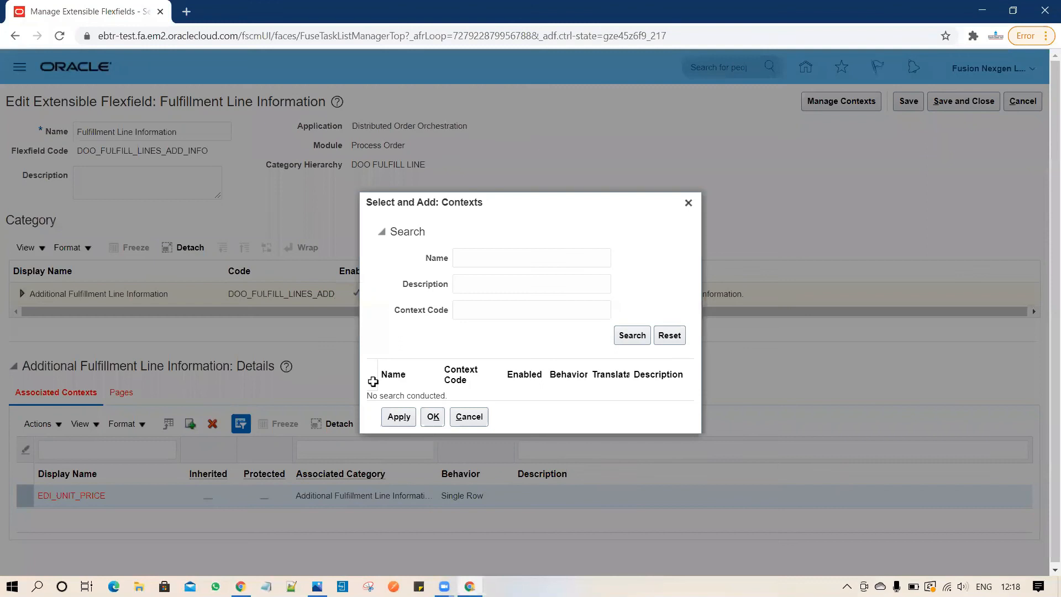
left_click(638, 343)
left_click(431, 397)
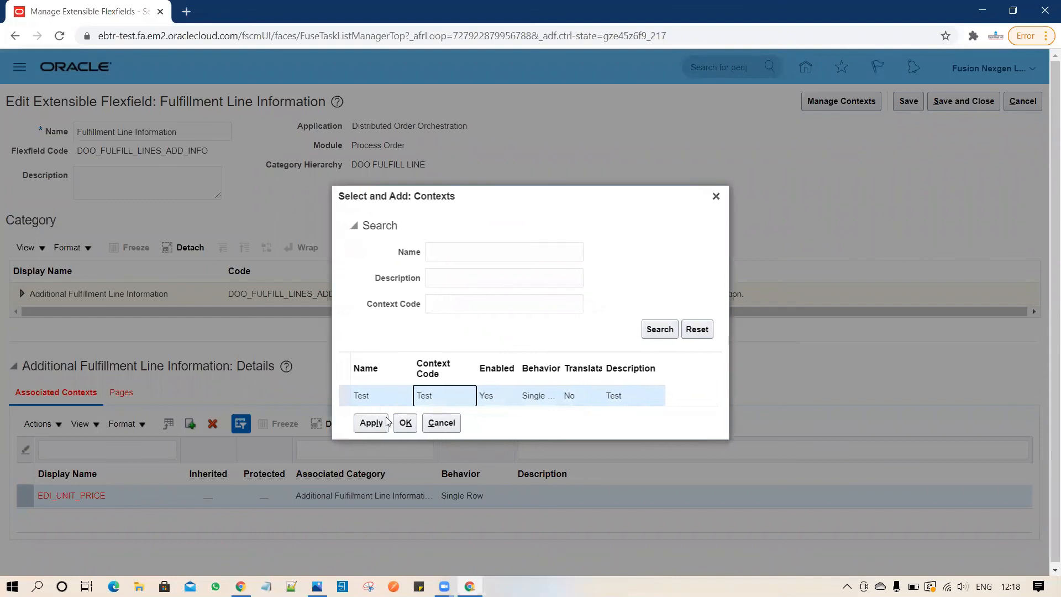
left_click(400, 423)
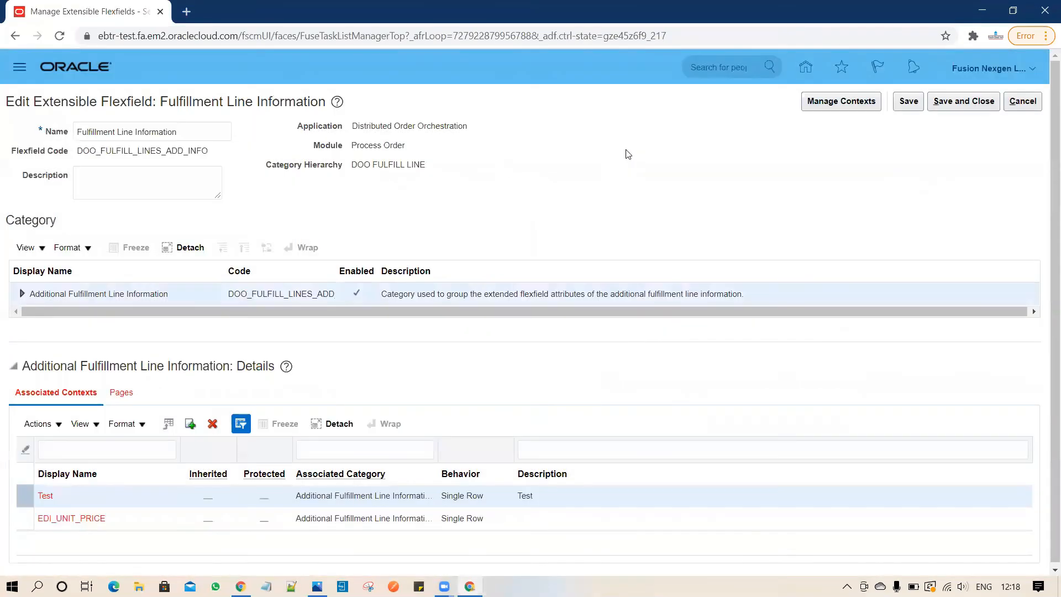
left_click(128, 394)
Create a page with name, code, description and help text Test, using Additional Fulfillment Line Information usage.
left_click(169, 427)
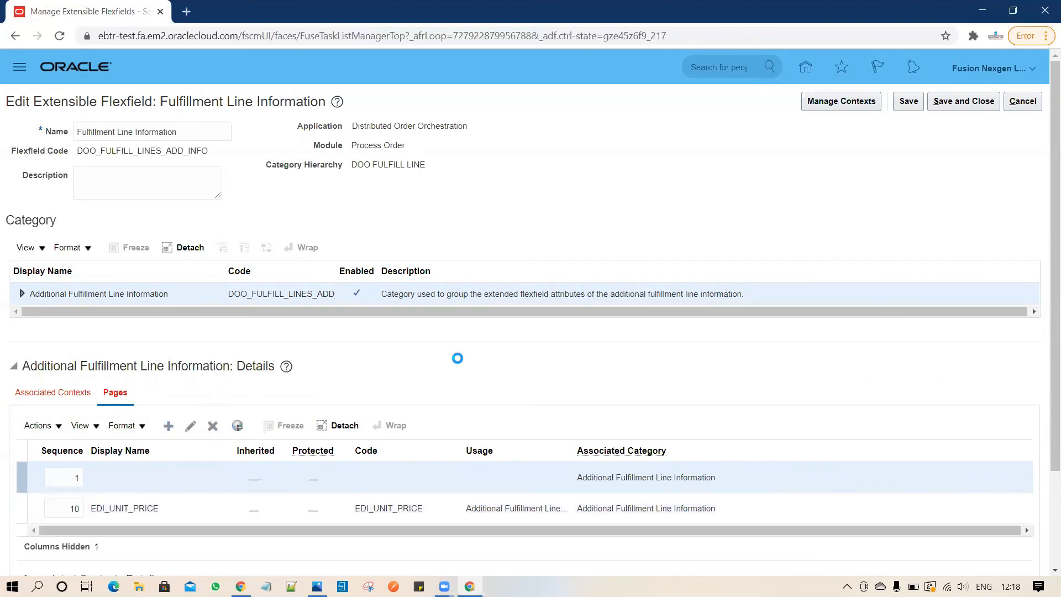
type("Test")
key("Tab")
key("Tab")
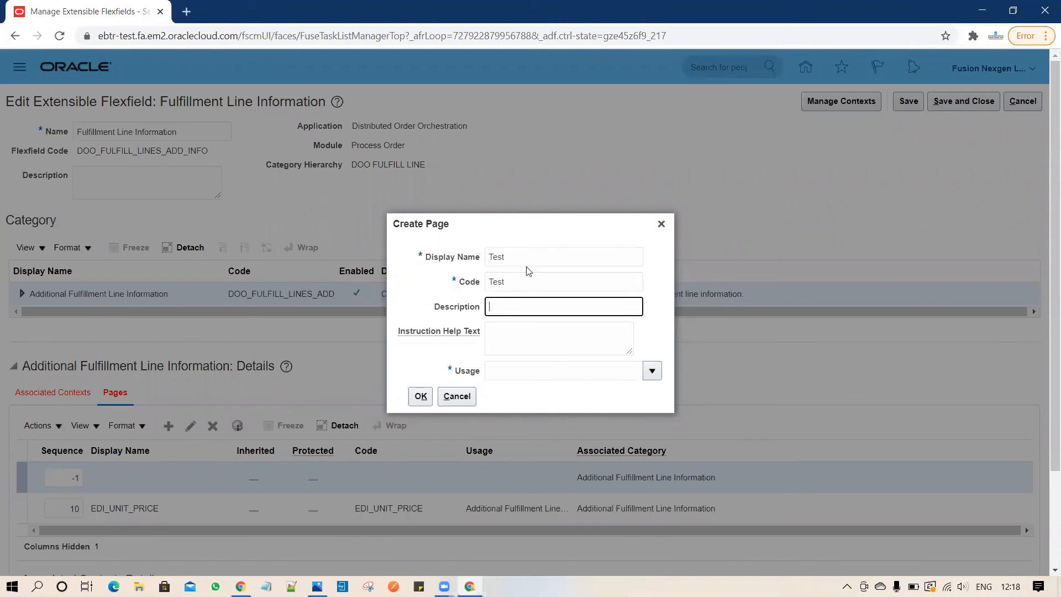
type("Test")
key("Tab")
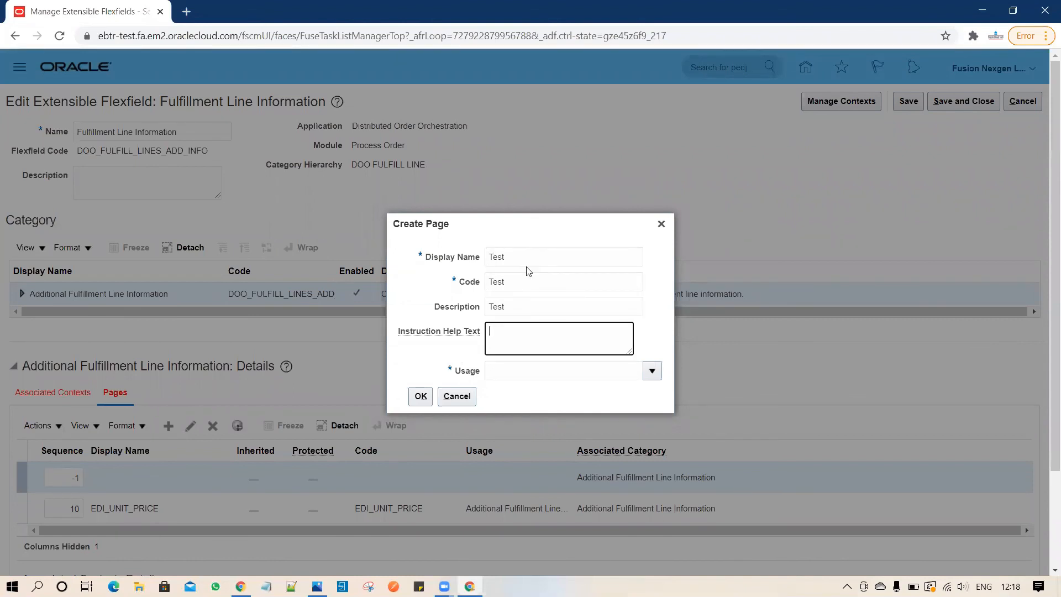
type("Test")
key("Tab")
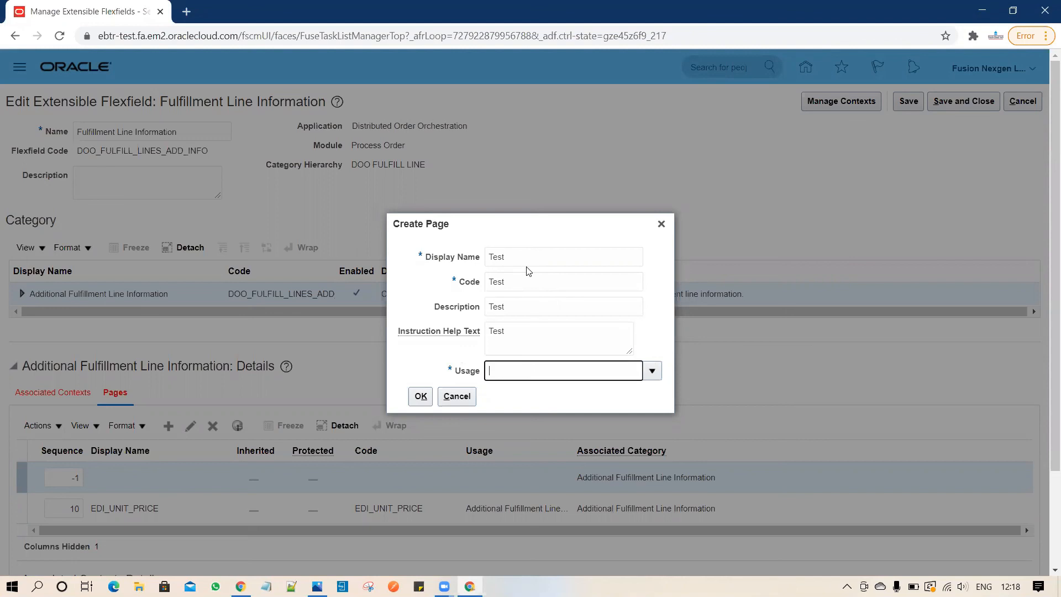
left_click(657, 373)
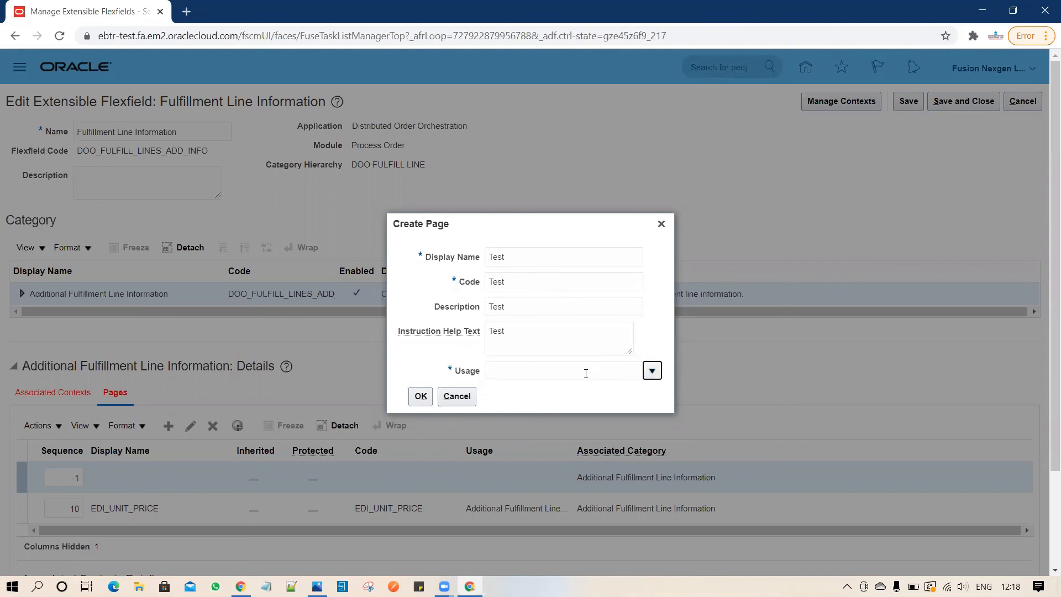
left_click(553, 394)
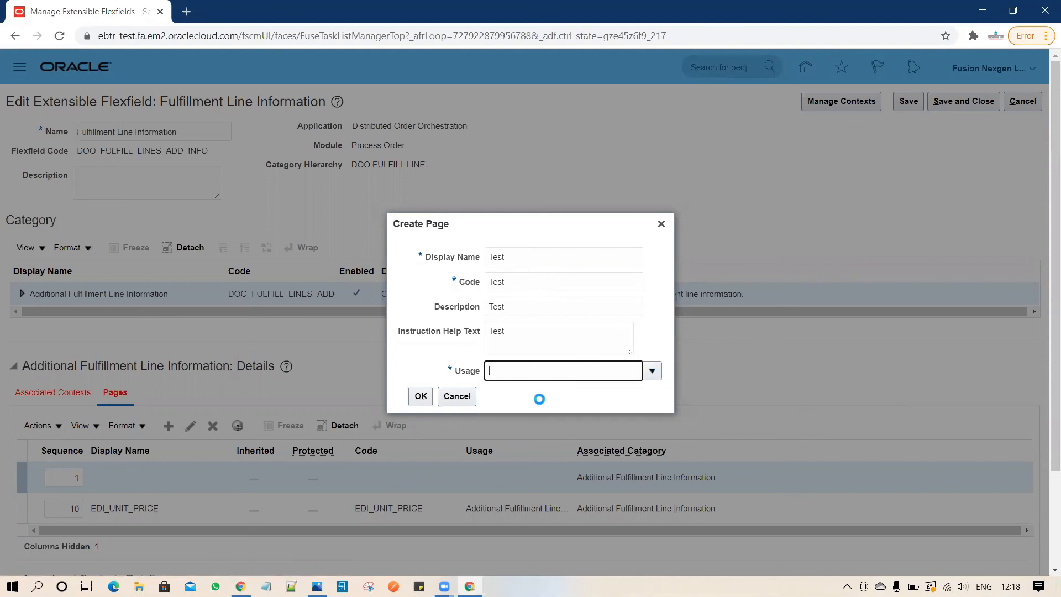
left_click(422, 399)
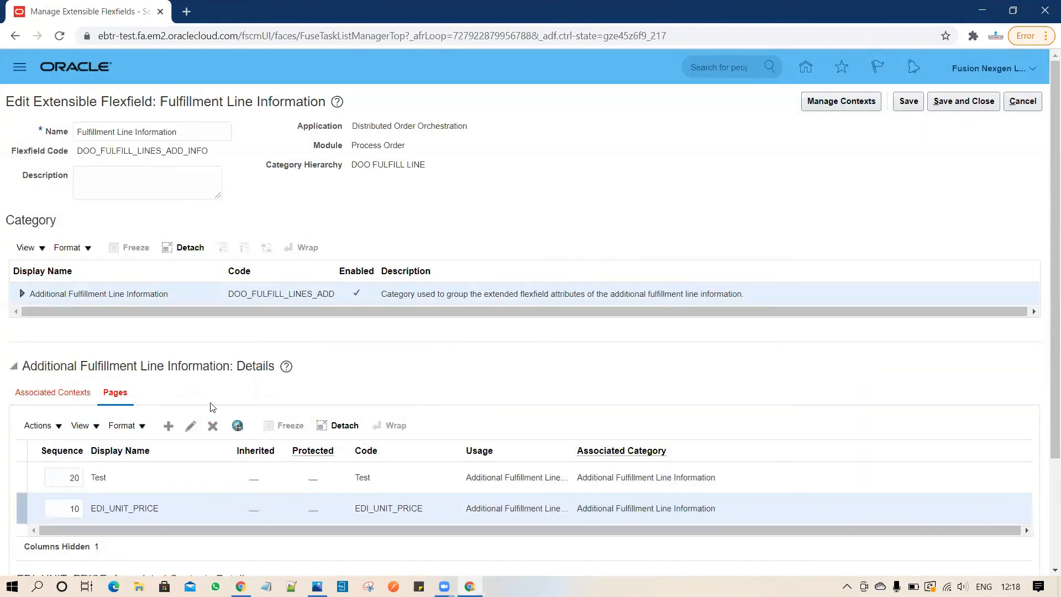
Save the new page and associate the Test context with the Test page.
left_click(909, 102)
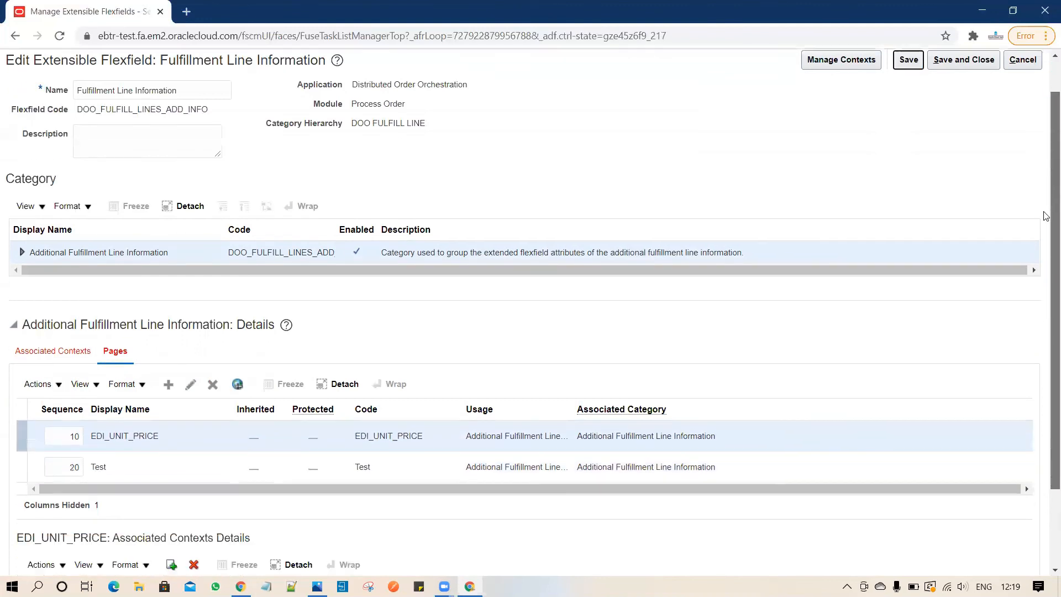
scroll(1047, 174, "down", 2)
left_click(171, 396)
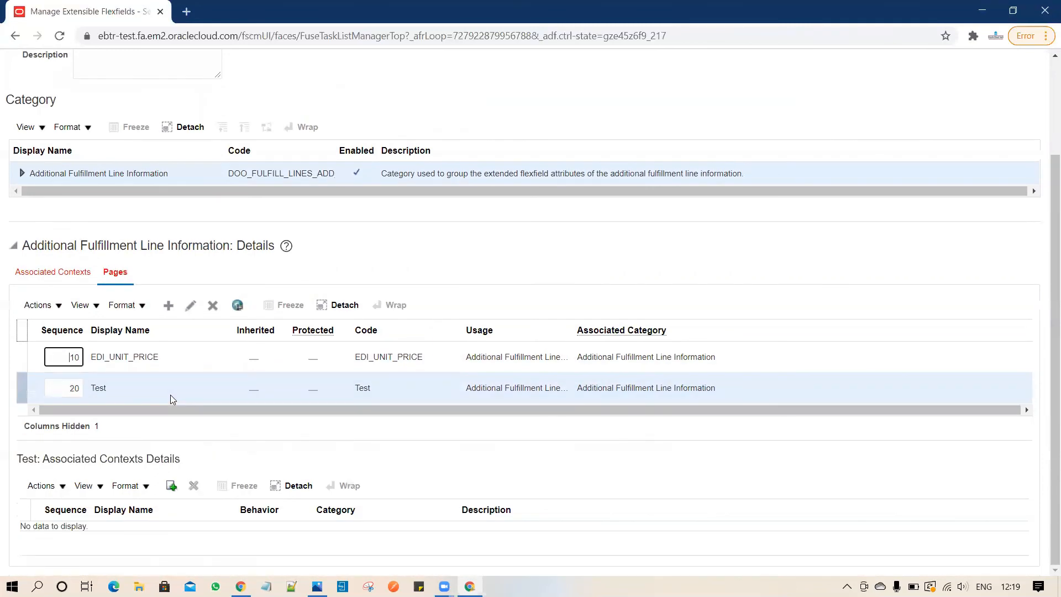
left_click(171, 487)
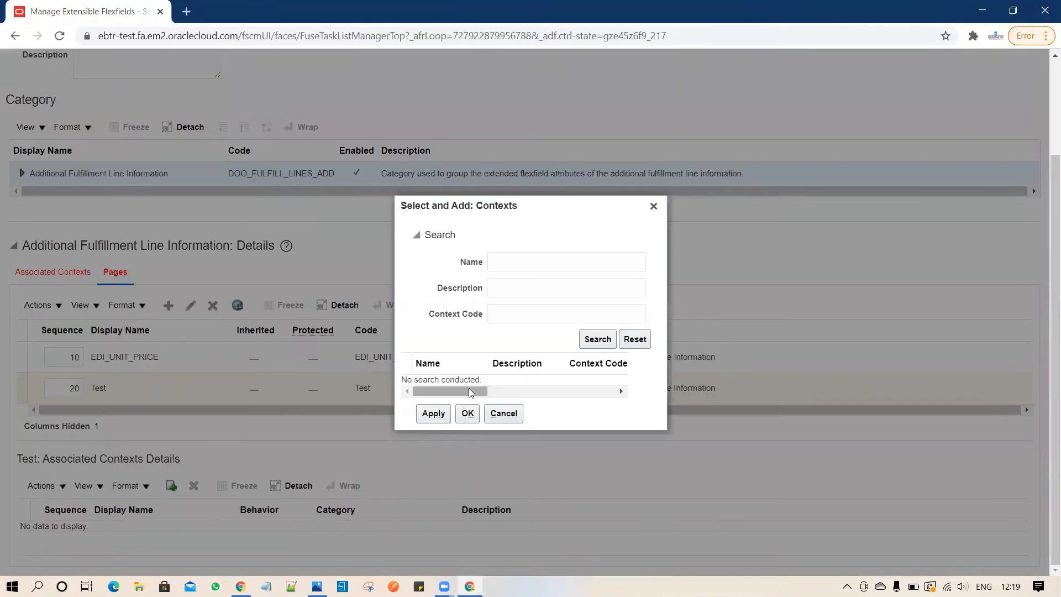
left_click(601, 341)
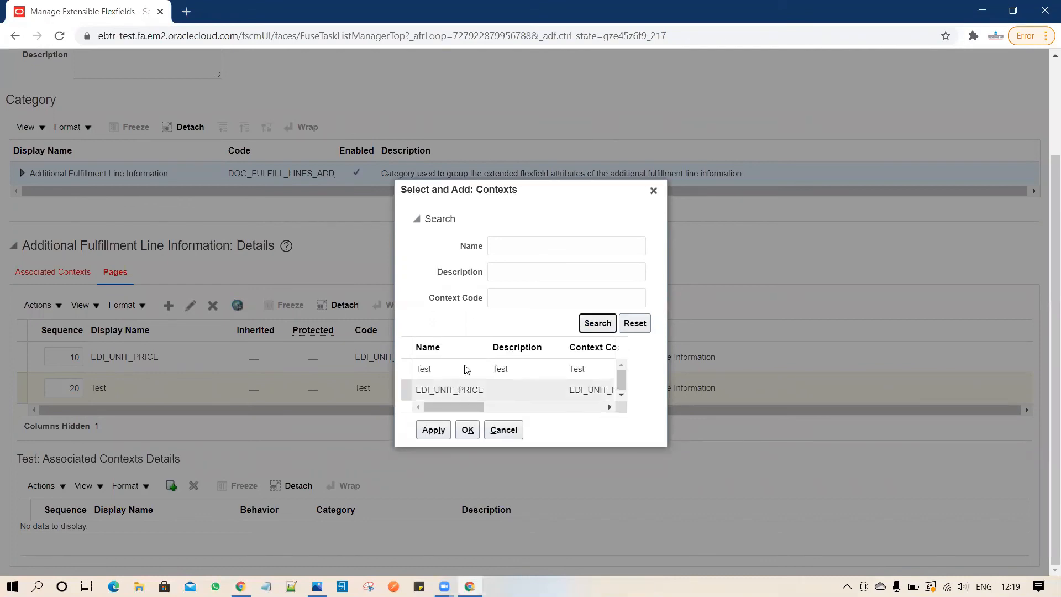
left_click(467, 369)
left_click(468, 429)
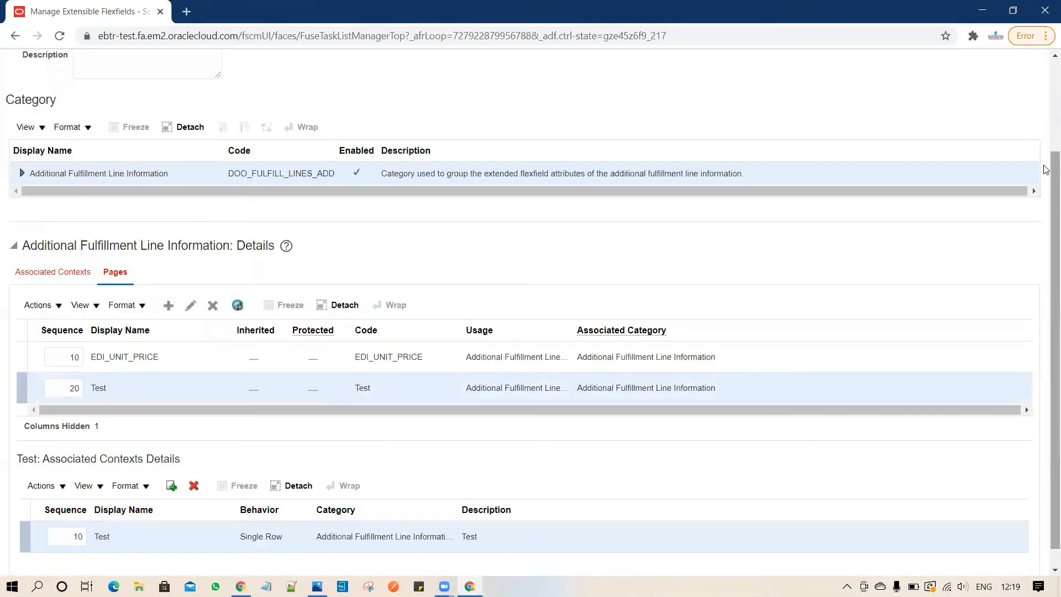
Save and close the flexfield, then deploy the Fulfillment Line Information flexfield.
scroll(1045, 69, "up", 3)
left_click(972, 99)
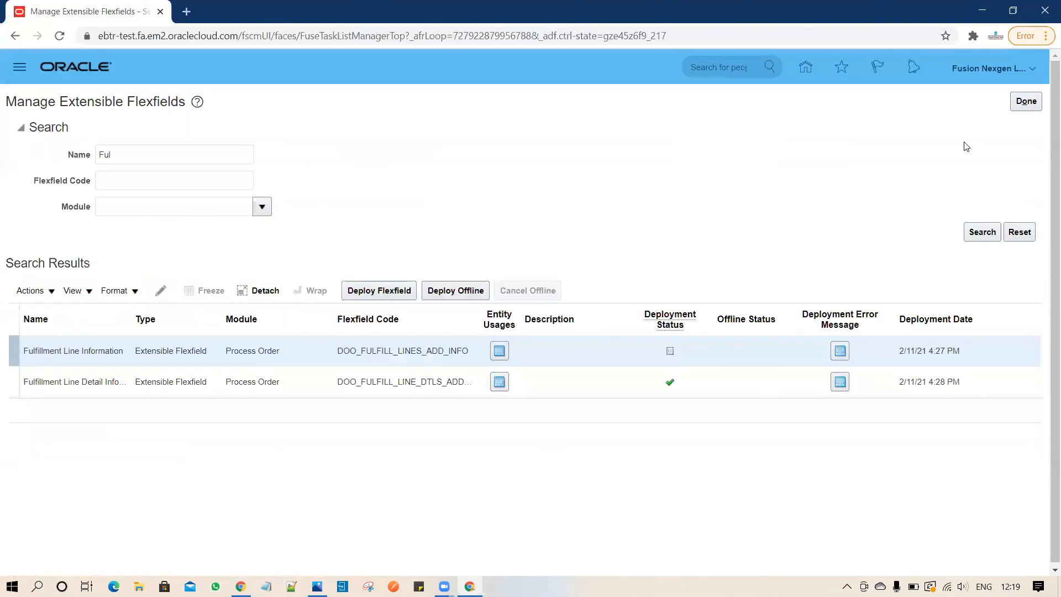
left_click(362, 293)
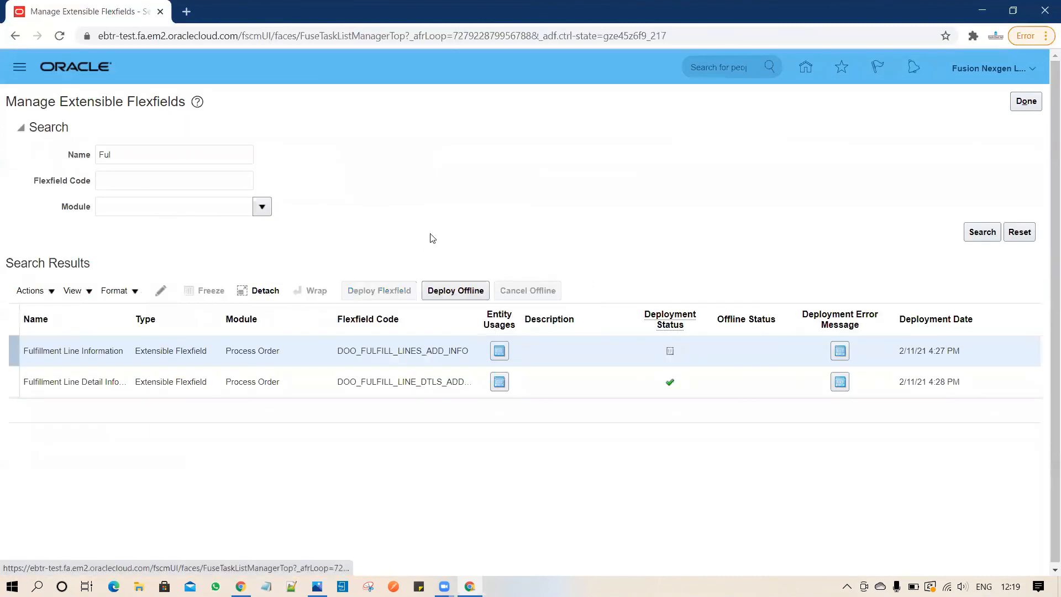